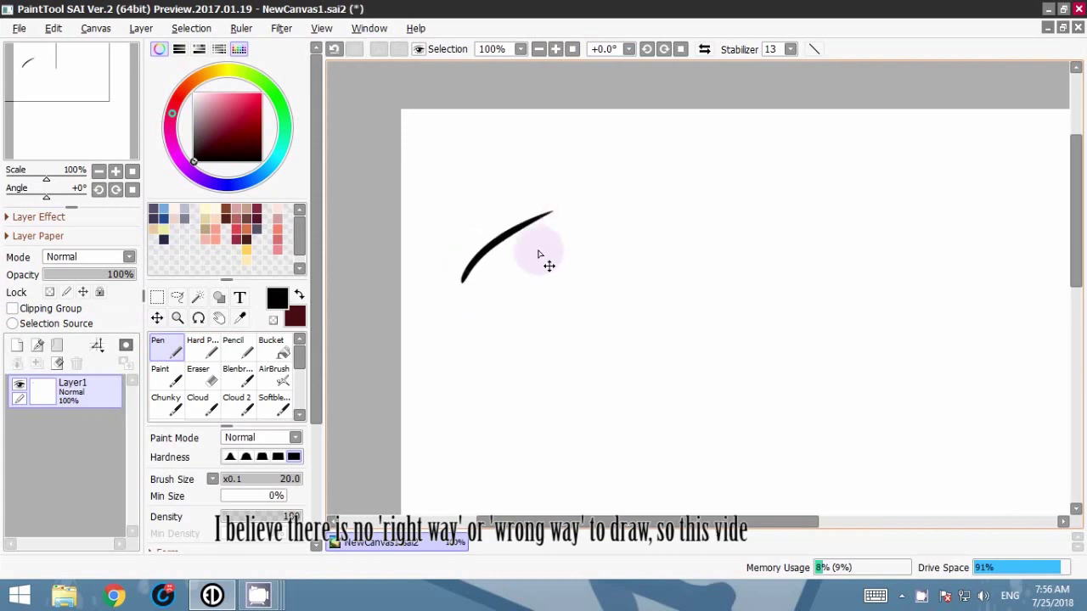
Step: Draw the arched upper lash line in black with the Pen at size 20
mouse_move(474, 238)
left_mouse_down()
mouse_move(571, 212)
mouse_move(605, 241)
left_mouse_up()
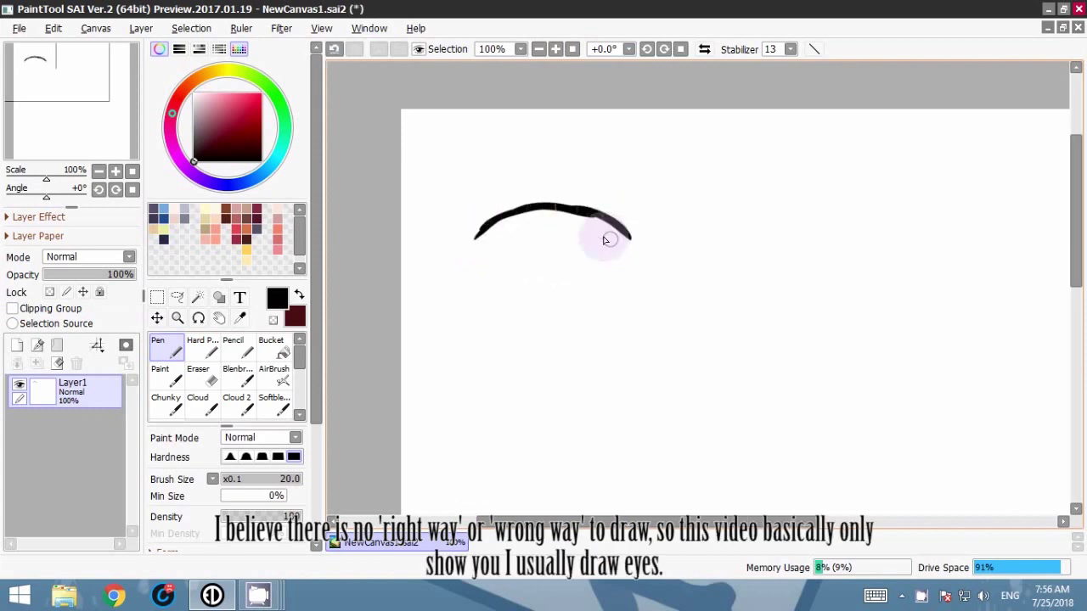
mouse_move(472, 241)
left_mouse_down()
mouse_move(556, 200)
mouse_move(643, 228)
left_mouse_up()
key("ctrl+z")
mouse_move(471, 240)
left_mouse_down()
mouse_move(598, 207)
mouse_move(650, 242)
left_mouse_up()
Step: Thicken the underside of the upper lash line into a solid black arch, undoing strokes that miss
left_click_drag(488, 228, 594, 219)
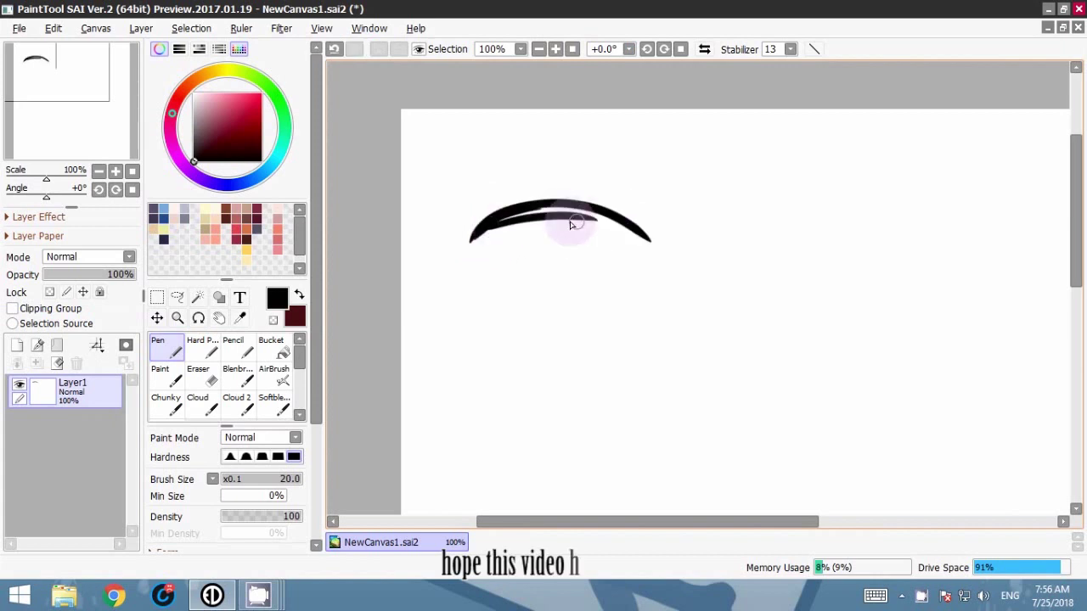
key("ctrl+z")
left_click_drag(478, 234, 622, 238)
key("ctrl+z")
left_click_drag(530, 210, 628, 229)
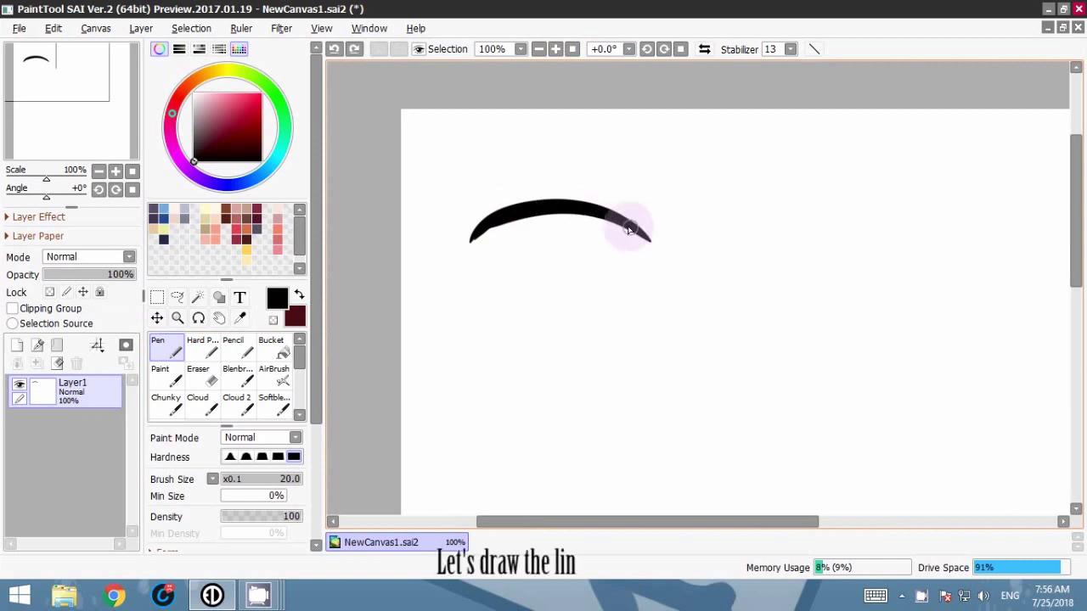
key("ctrl+z")
Step: Extend the lash line downward around the outer corner of the eye, ending in a tapered point
mouse_move(579, 213)
left_mouse_down()
mouse_move(619, 224)
mouse_move(646, 264)
left_mouse_up()
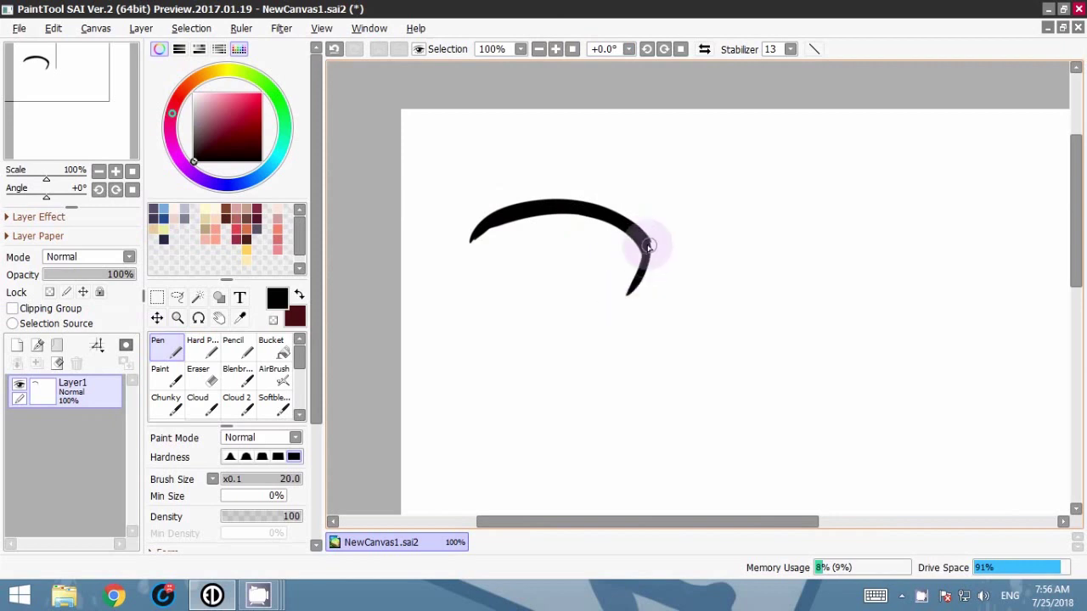
mouse_move(499, 223)
left_mouse_down()
mouse_move(564, 220)
mouse_move(630, 239)
mouse_move(521, 221)
mouse_move(563, 211)
mouse_move(618, 231)
left_mouse_up()
key("ctrl+z")
left_click_drag(638, 272, 625, 303)
Step: Sharpen the inner corner of the lash line and add small lash strands along its underside and outer corner
left_click_drag(481, 234, 467, 253)
left_click_drag(522, 218, 508, 234)
mouse_move(545, 215)
left_mouse_down()
mouse_move(534, 229)
mouse_move(562, 218)
left_mouse_up()
mouse_move(647, 242)
left_mouse_down()
mouse_move(673, 235)
mouse_move(664, 264)
left_mouse_up()
Step: Outline the inner side and bottom of the iris in black with the Pen at size 9, undoing strokes that miss
left_click_drag(527, 219, 522, 286)
key("ctrl+z")
left_click_drag(314, 352, 314, 463)
left_click(278, 516)
mouse_move(532, 217)
left_mouse_down()
mouse_move(543, 321)
mouse_move(609, 312)
left_mouse_up()
key("ctrl+z")
Step: Draw the eyelid crease above the lash line, the iris's outer edge and small lashes at the outer corner
left_click_drag(478, 198, 558, 185)
left_click_drag(491, 195, 484, 206)
mouse_move(618, 231)
left_mouse_down()
mouse_move(620, 280)
mouse_move(621, 268)
left_mouse_up()
left_click_drag(669, 308, 671, 273)
left_click_drag(618, 205, 621, 243)
Step: Carve thin highlight streaks into the black lash line using the Pen with transparent color
left_click(539, 50)
left_click(538, 50)
left_click(538, 50)
left_click(556, 49)
left_click(555, 49)
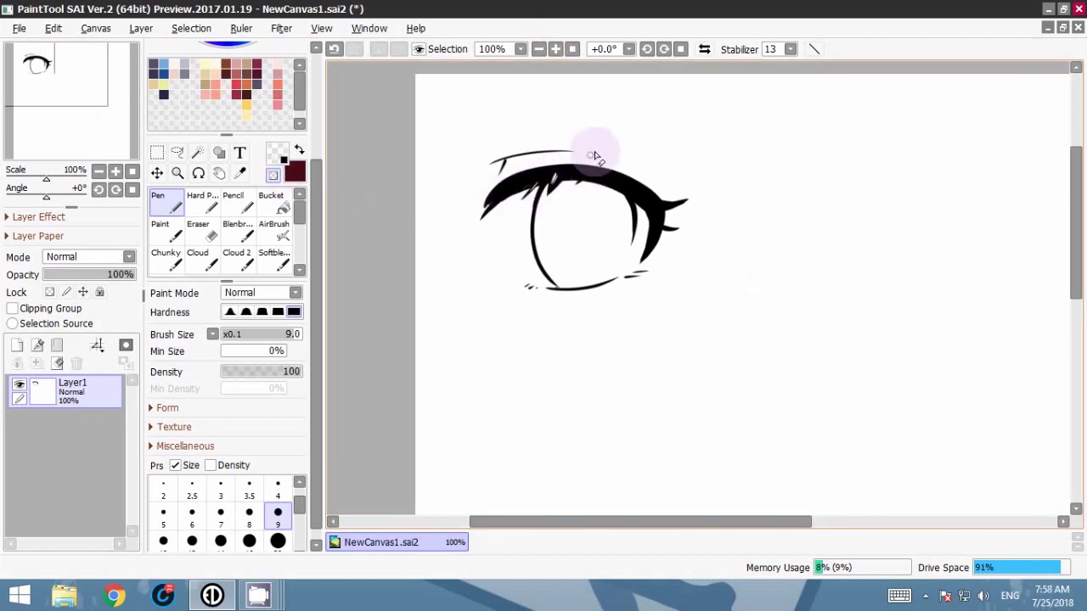
left_click_drag(490, 205, 495, 196)
left_click_drag(497, 194, 510, 184)
left_click_drag(657, 203, 665, 210)
mouse_move(570, 253)
left_mouse_down()
mouse_move(635, 145)
mouse_move(577, 248)
left_mouse_up()
Step: Make a rectangular selection around the whole eye drawing with some margin on every side
left_click(538, 50)
left_click(538, 50)
left_click(556, 49)
left_click(556, 49)
left_click_drag(773, 316, 765, 339)
left_click(157, 152)
left_click_drag(446, 136, 676, 351)
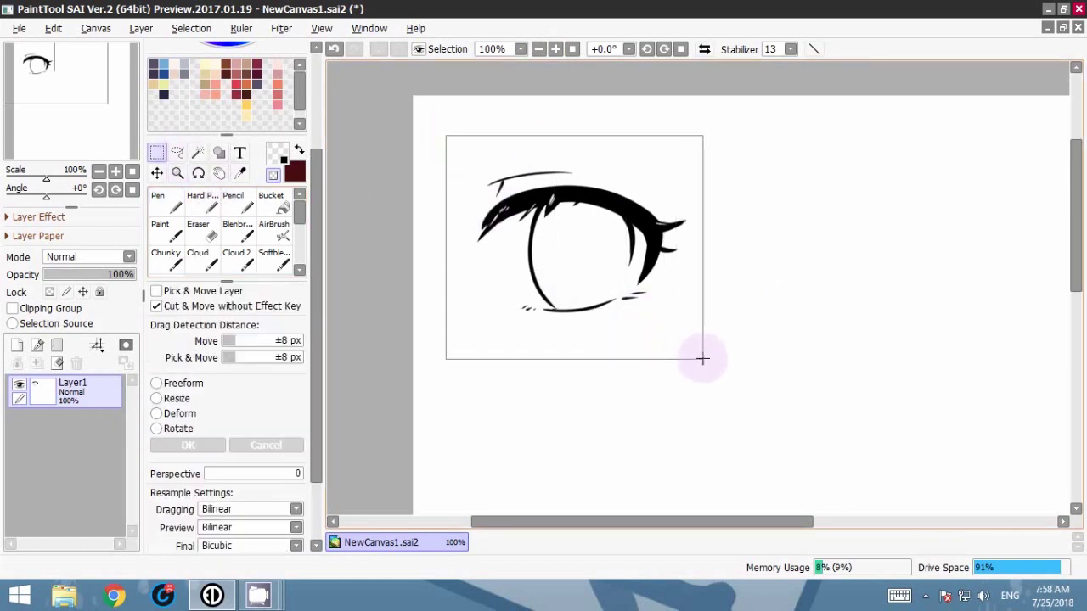
Step: Add a layer beneath the line art and fill the selected area with the pale skin swatch using the Bucket
left_click_drag(317, 175, 313, 146)
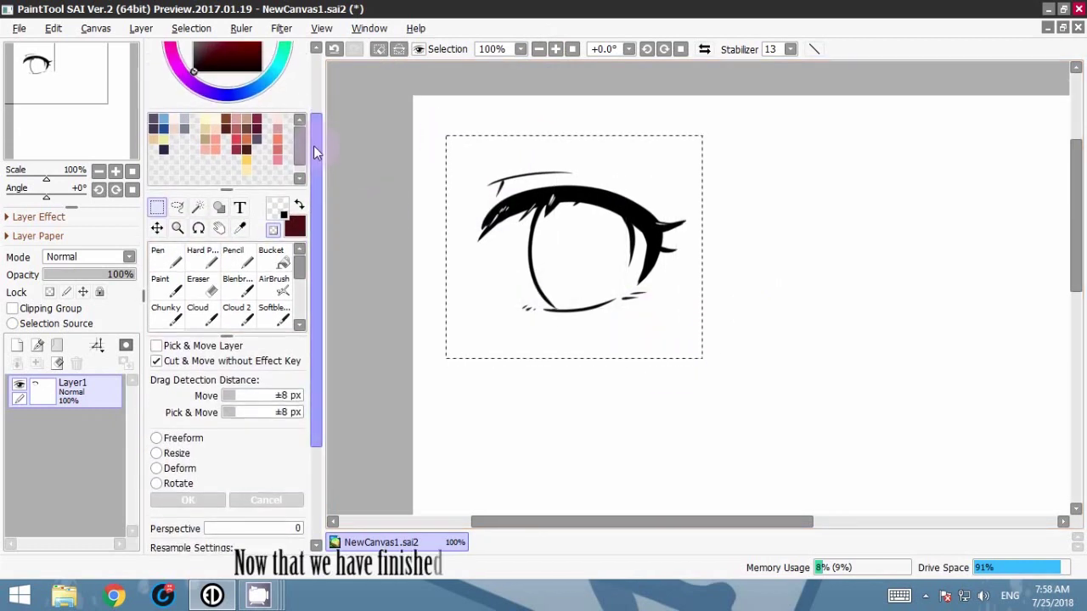
left_click(278, 118)
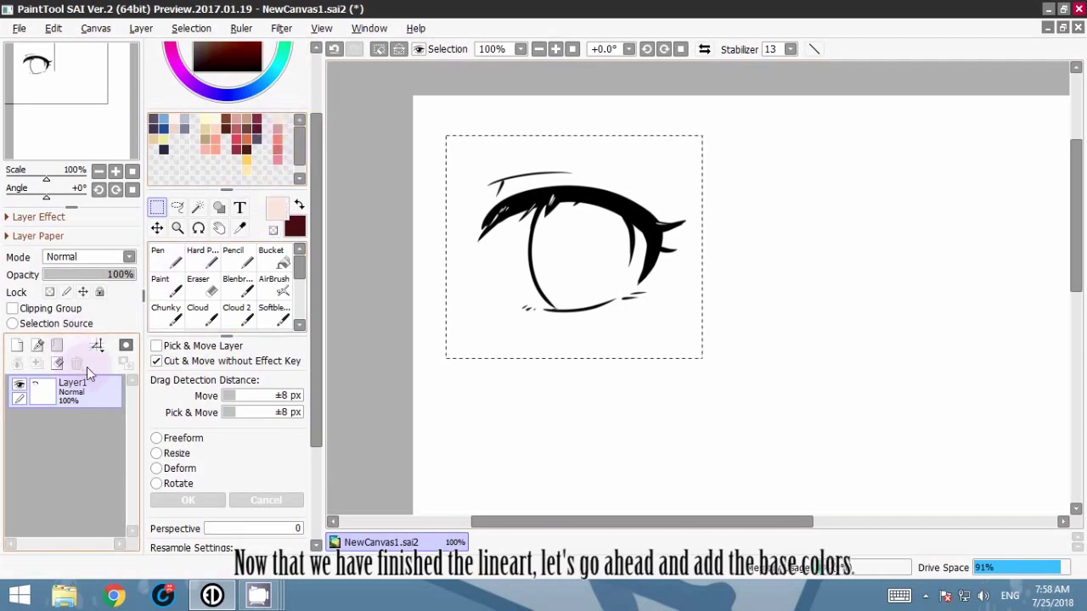
left_click(17, 345)
left_click_drag(72, 389, 81, 444)
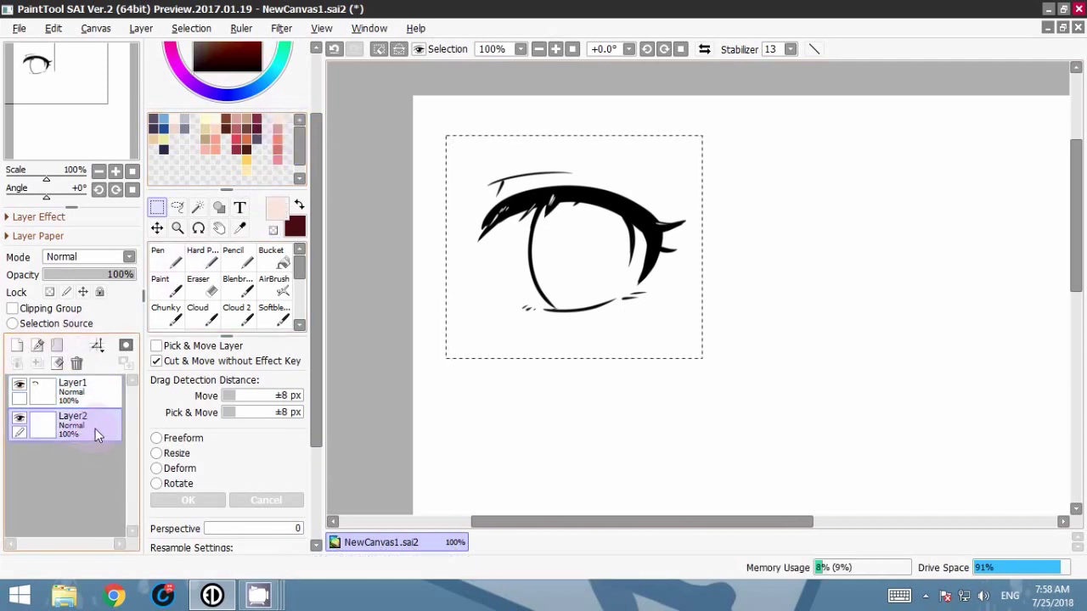
left_click(273, 262)
left_click(511, 367)
Step: On a new layer above the skin fill, paint the whites of the eye off-white with the Pen at size 20
left_click(17, 345)
left_click_drag(314, 161, 312, 89)
left_click(196, 79)
left_click(166, 324)
left_click_drag(314, 360, 312, 476)
left_click(277, 530)
mouse_move(530, 215)
left_mouse_down()
mouse_move(520, 265)
mouse_move(514, 243)
mouse_move(548, 302)
mouse_move(525, 212)
left_mouse_up()
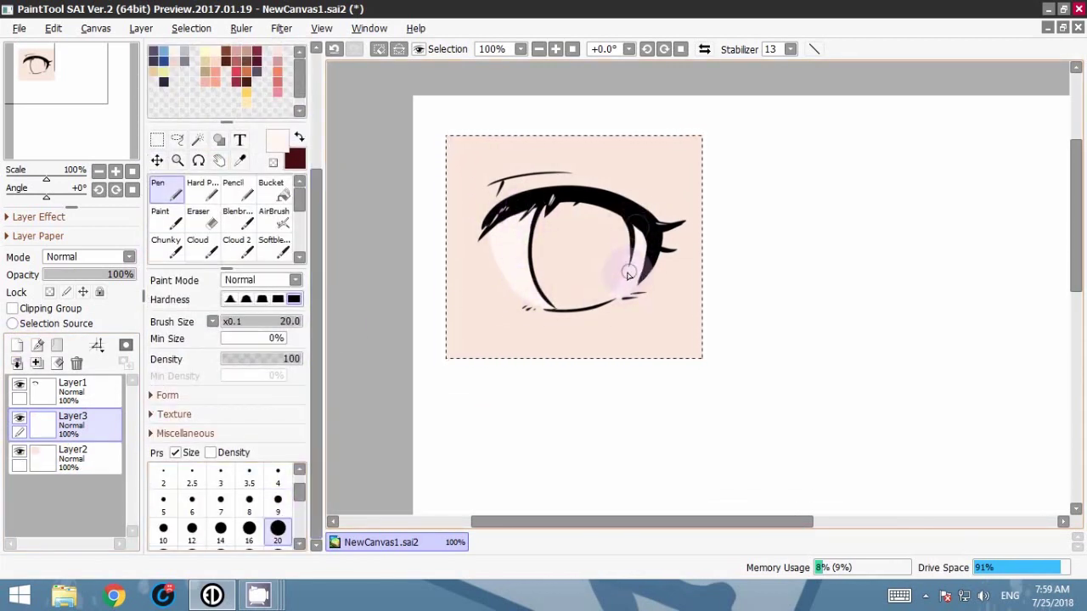
Step: Switch the canvas background to dark gray and temporarily hide the skin layer to check the eye whites for gaps
left_click(129, 31)
mouse_move(96, 29)
mouse_move(123, 204)
left_click(307, 247)
left_click(20, 452)
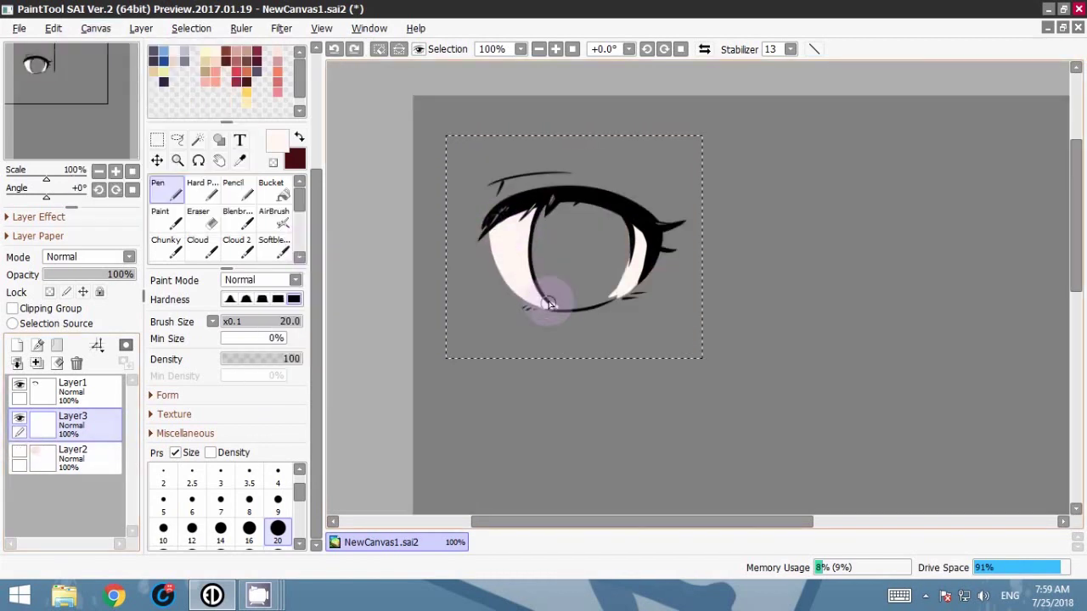
left_click(20, 452)
Step: On a new layer above the eye whites, paint the entire iris with the medium blue swatch at pen size 20
left_click(17, 345)
left_click_drag(315, 255, 315, 185)
left_click(163, 146)
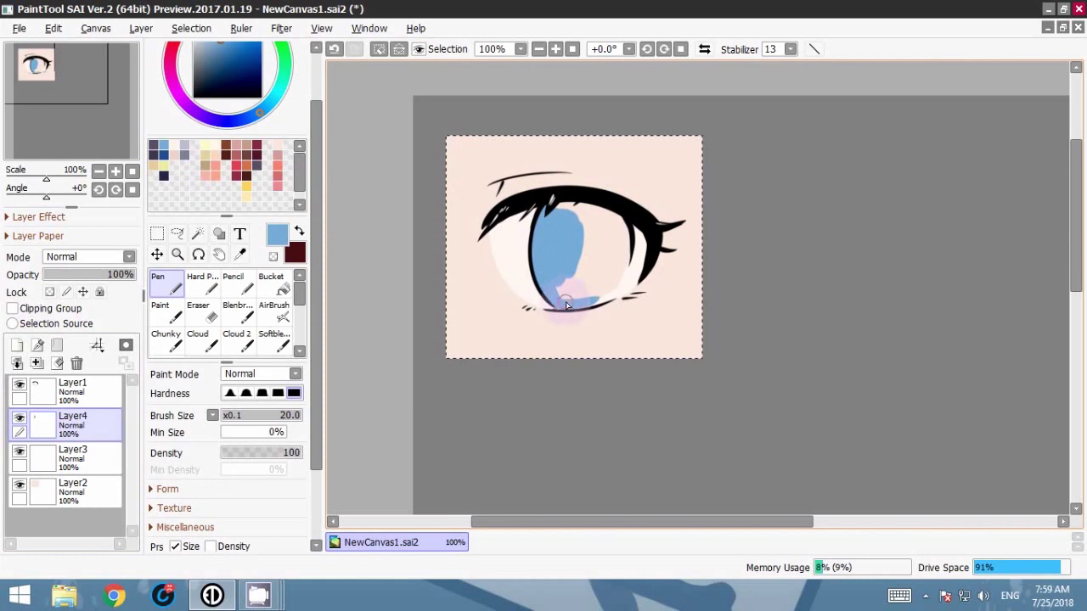
left_click(555, 50)
left_click_drag(563, 208, 582, 228)
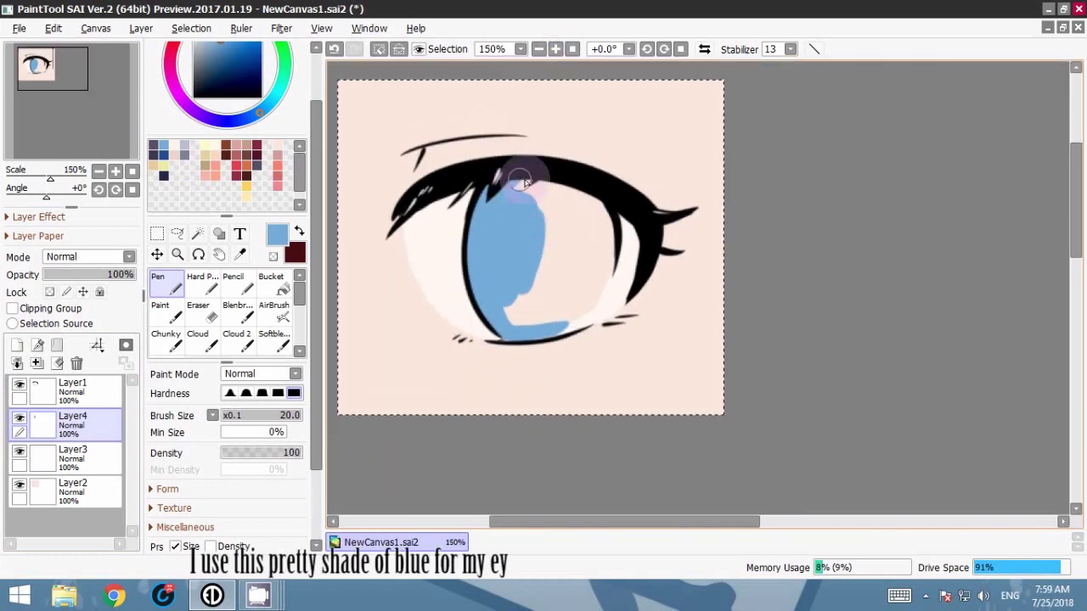
mouse_move(595, 197)
left_mouse_down()
mouse_move(609, 258)
mouse_move(610, 226)
mouse_move(582, 303)
left_mouse_up()
mouse_move(612, 238)
left_mouse_down()
mouse_move(572, 326)
mouse_move(557, 328)
left_mouse_up()
mouse_move(601, 284)
left_mouse_down()
mouse_move(550, 336)
mouse_move(499, 326)
left_mouse_up()
left_click_drag(551, 102, 568, 104)
mouse_move(624, 316)
left_mouse_down()
mouse_move(641, 268)
mouse_move(665, 323)
left_mouse_up()
Step: Set the canvas background back to white and toggle the iris layer's visibility to check its fill
left_click(95, 29)
mouse_move(121, 204)
left_click(272, 208)
left_click(20, 418)
left_click(20, 418)
Step: Place the blue iris layer in a new folder and rename the layer Iris base
left_click(57, 345)
double_click(96, 452)
type("Iris base")
key("Return")
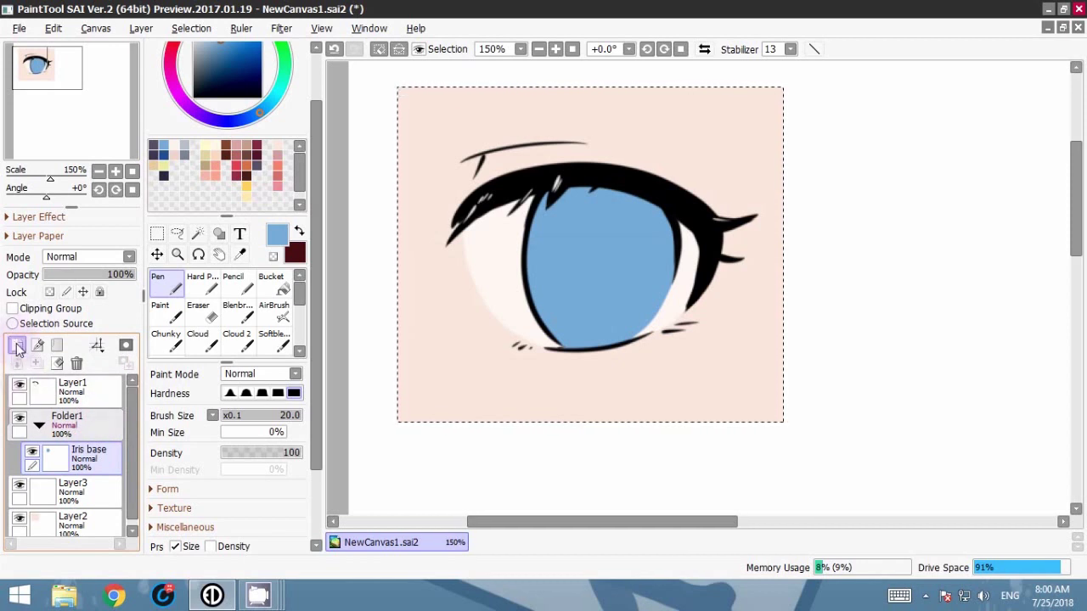
Step: Add a layer clipped to Iris base and paint a small dark blue oval pupil at the iris's center
left_click(17, 346)
left_click(45, 311)
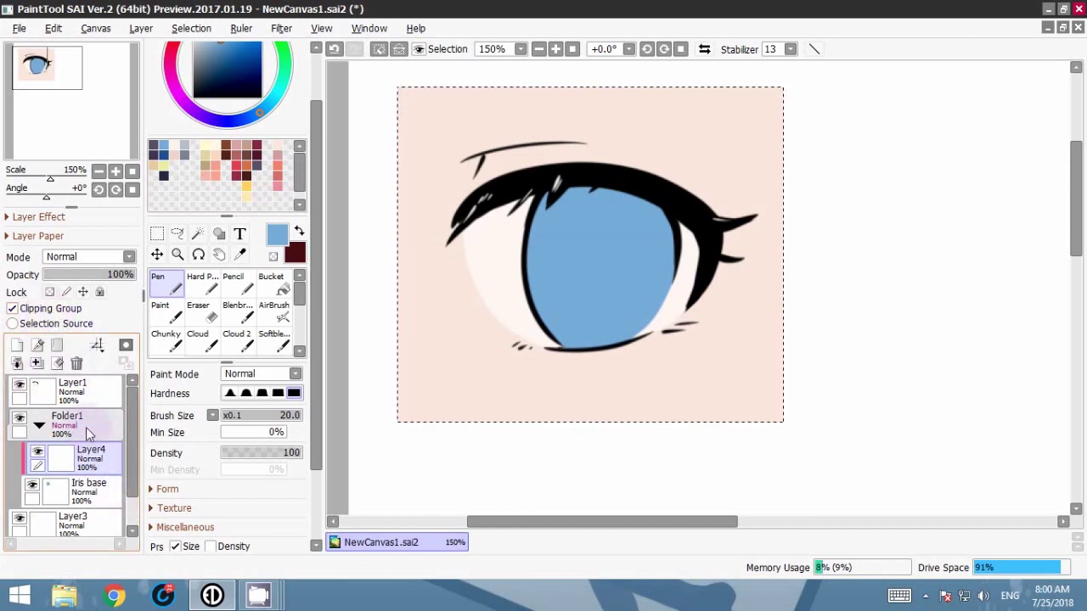
left_click_drag(319, 155, 319, 123)
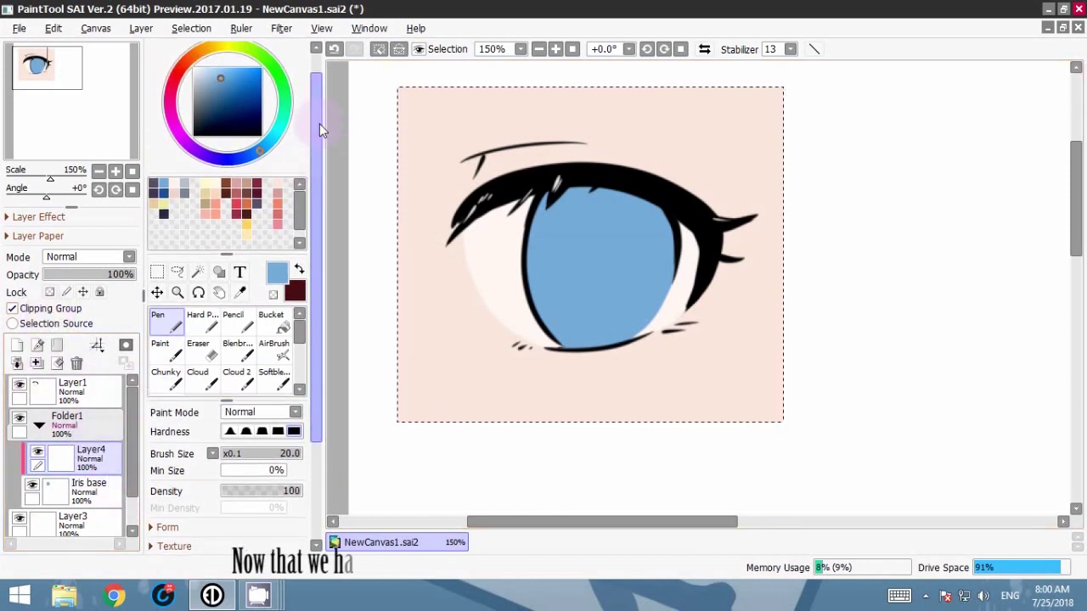
left_click(164, 198)
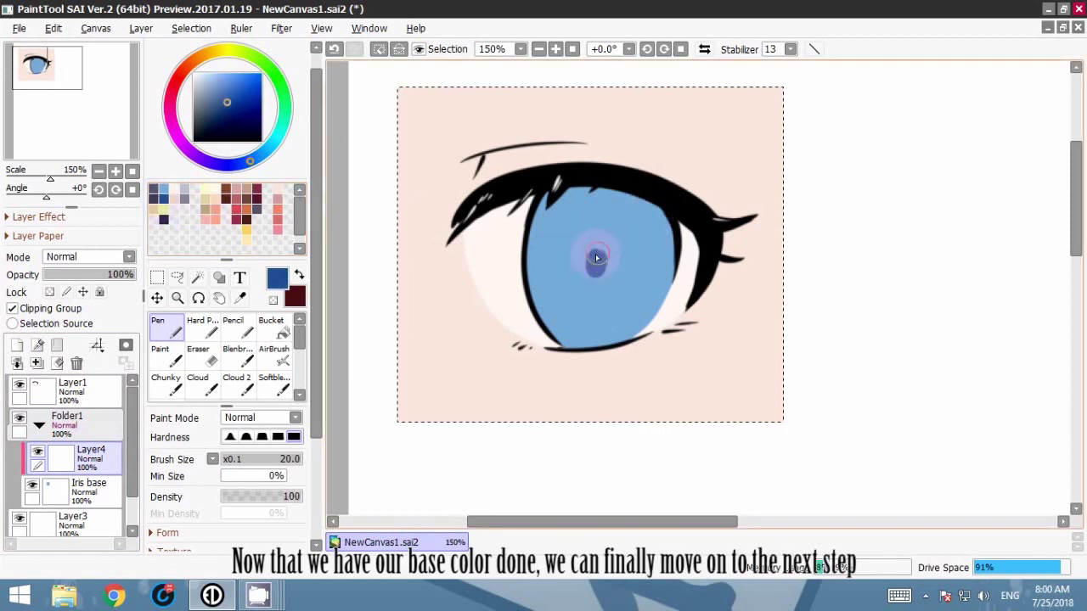
key("ctrl+z")
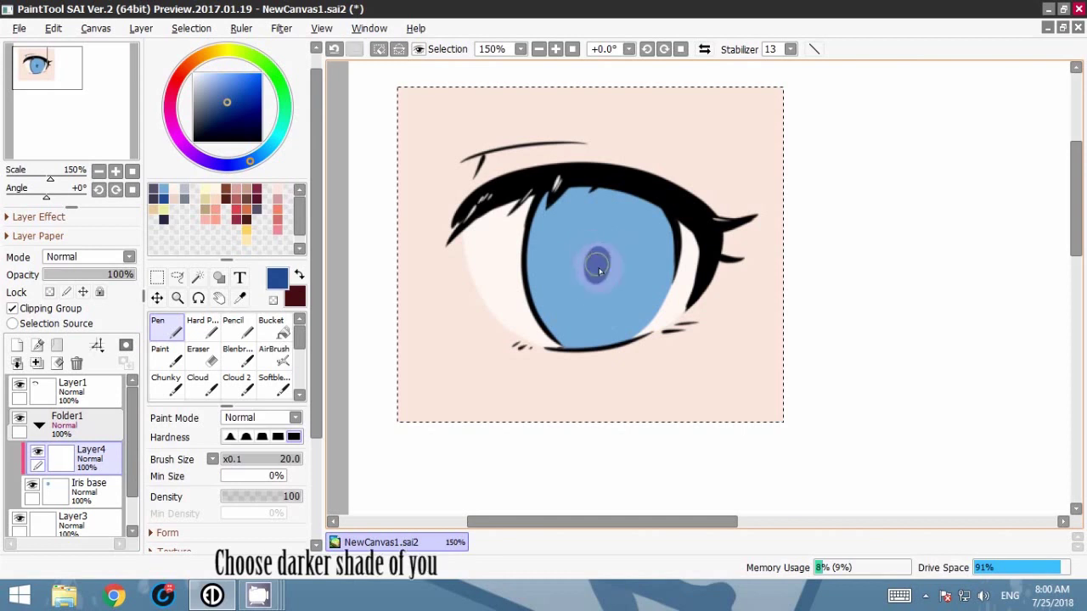
left_click_drag(600, 235, 614, 272)
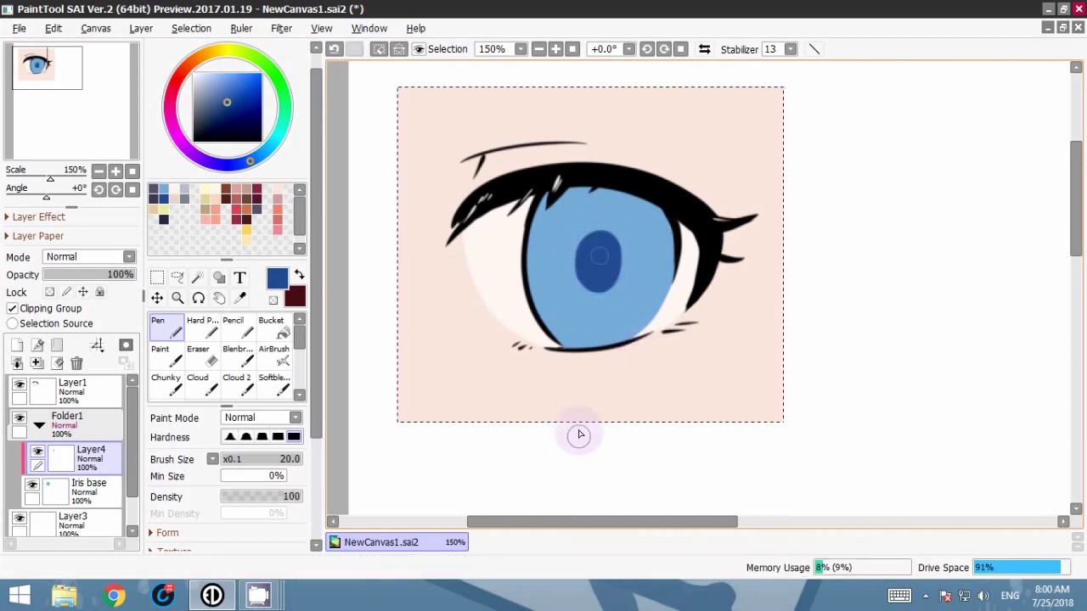
key("ctrl+z")
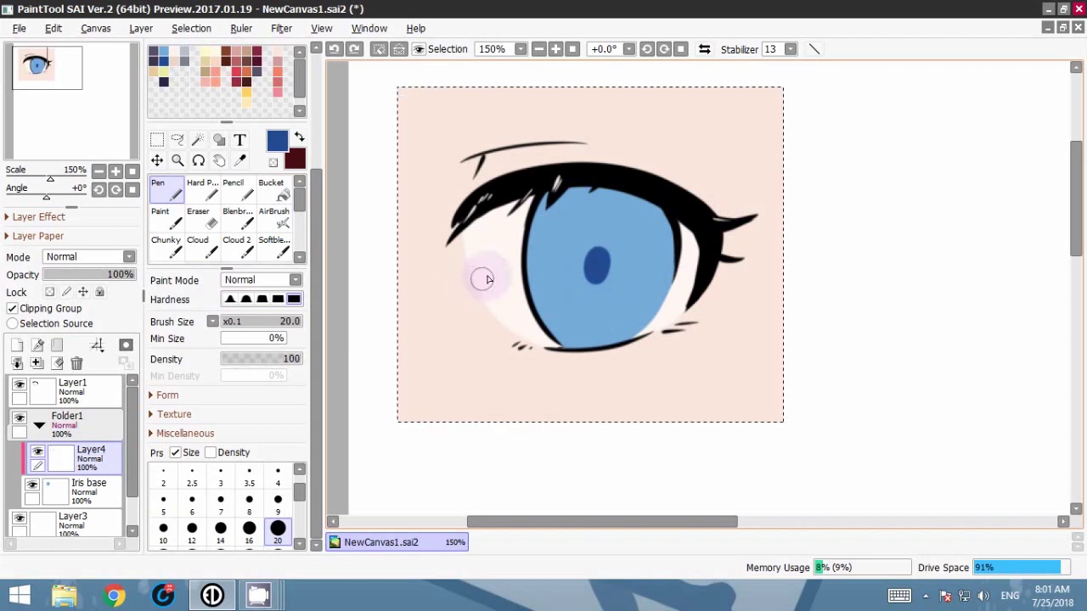
key("ctrl+z")
Step: Fill the upper half of the iris with dark blue and add a thin dark detail along its outer lower edge
mouse_move(462, 289)
left_mouse_down()
mouse_move(631, 259)
mouse_move(712, 302)
left_mouse_up()
left_click_drag(546, 256, 686, 253)
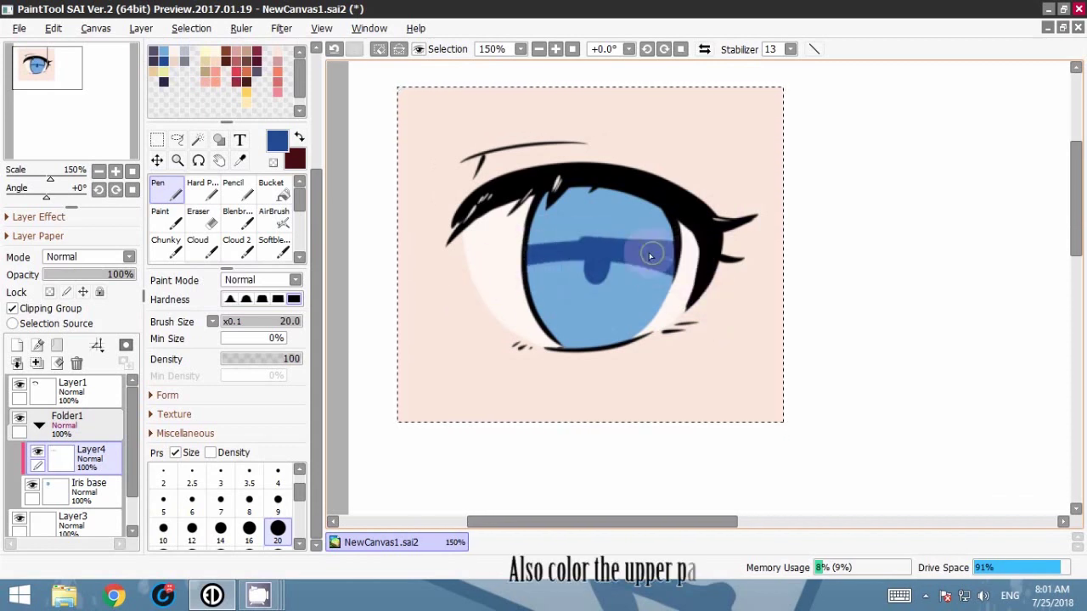
mouse_move(538, 235)
left_mouse_down()
mouse_move(528, 223)
mouse_move(550, 194)
left_mouse_up()
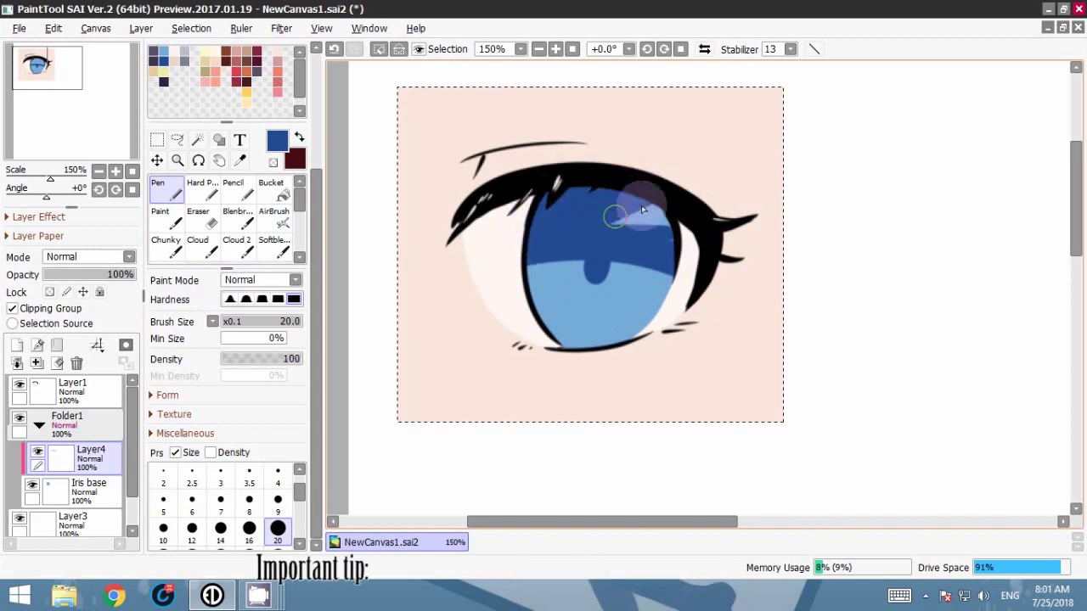
left_click_drag(643, 209, 670, 210)
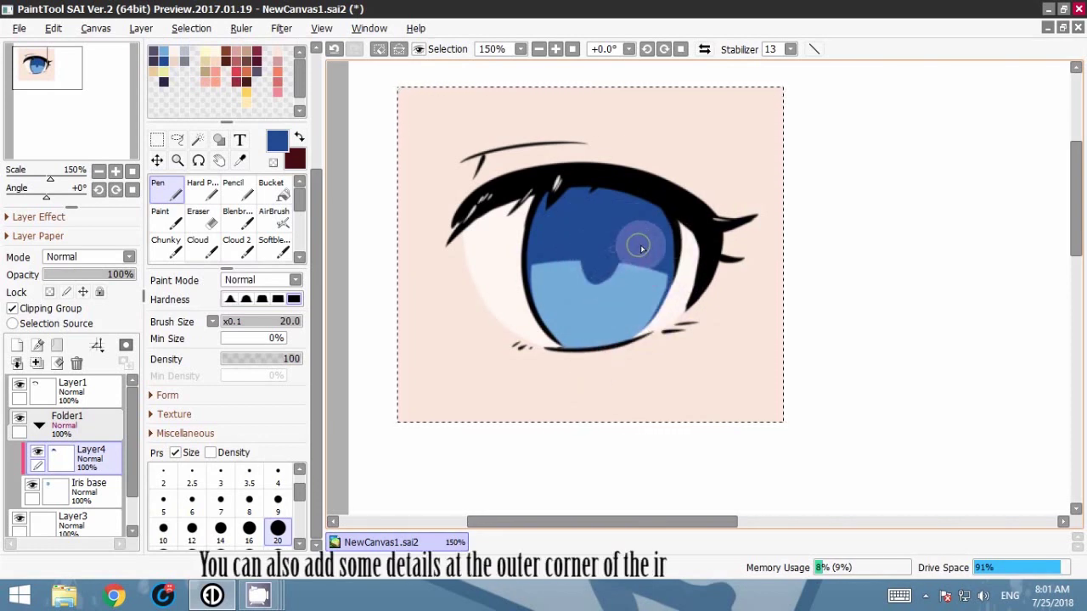
mouse_move(659, 391)
left_mouse_down()
mouse_move(710, 215)
mouse_move(669, 361)
left_mouse_up()
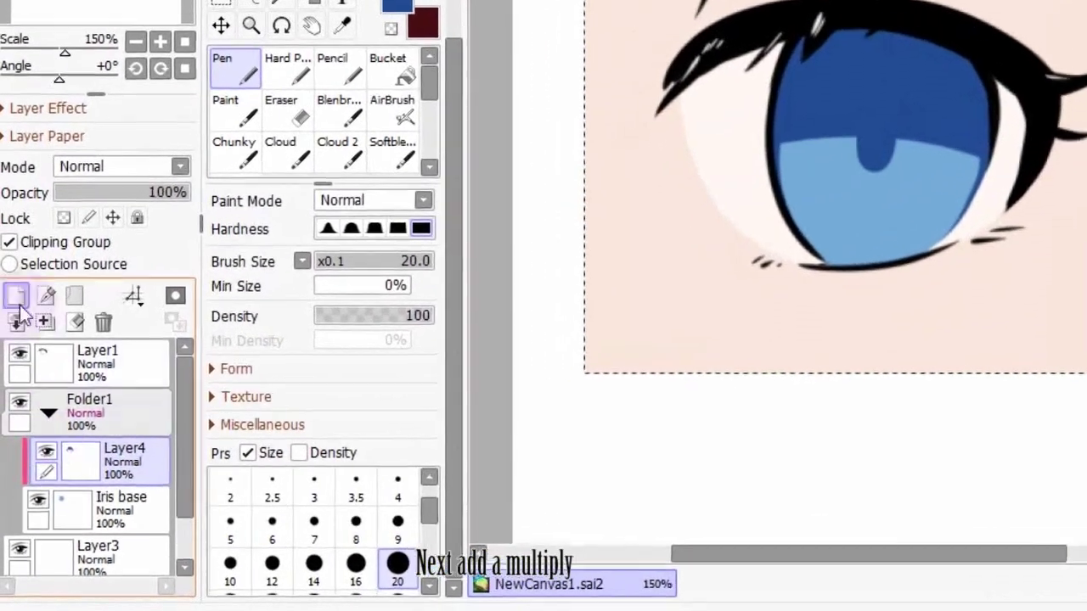
Step: Add a clipped layer above the dark blue iris shading and set its blending mode to Multiply
left_click(13, 307)
left_click(34, 257)
left_click(183, 114)
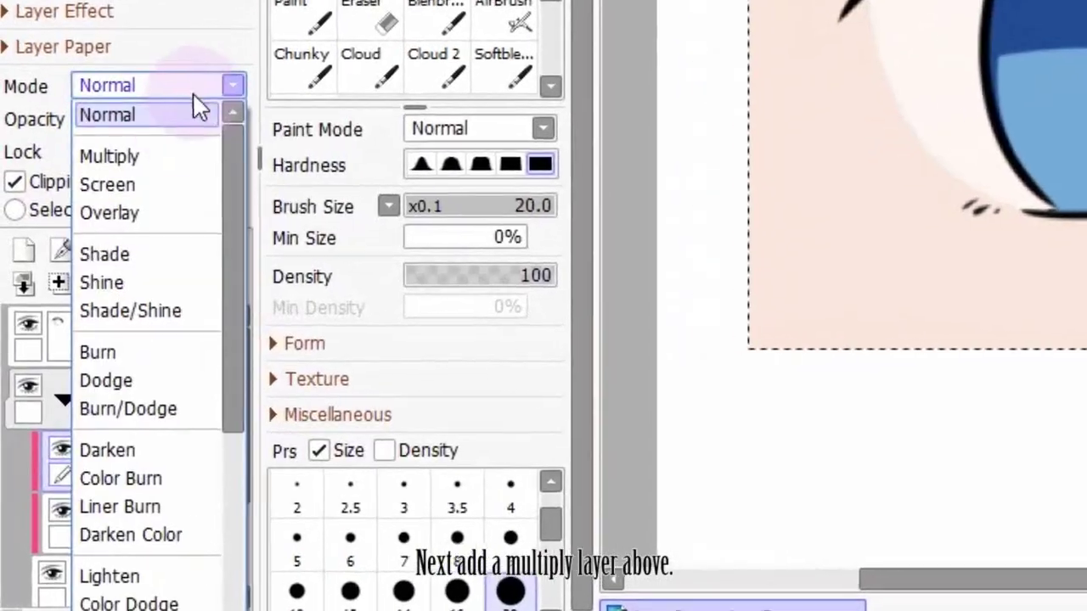
left_click(157, 178)
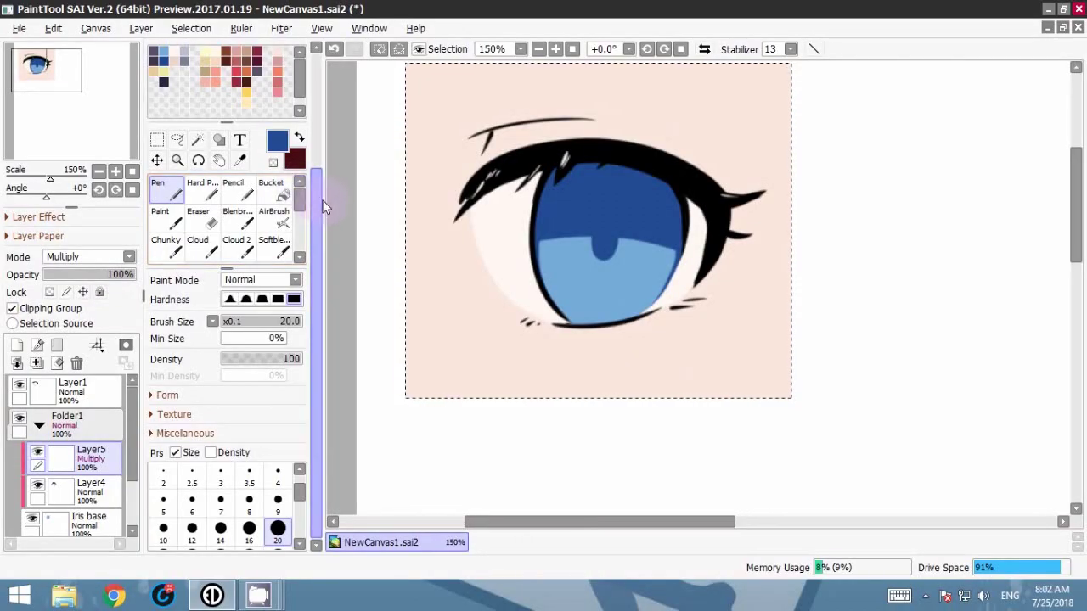
Step: Shade the upper part of the iris softly with the AirBrush in the same dark blue at size 120
scroll(321, 206, "up", 2)
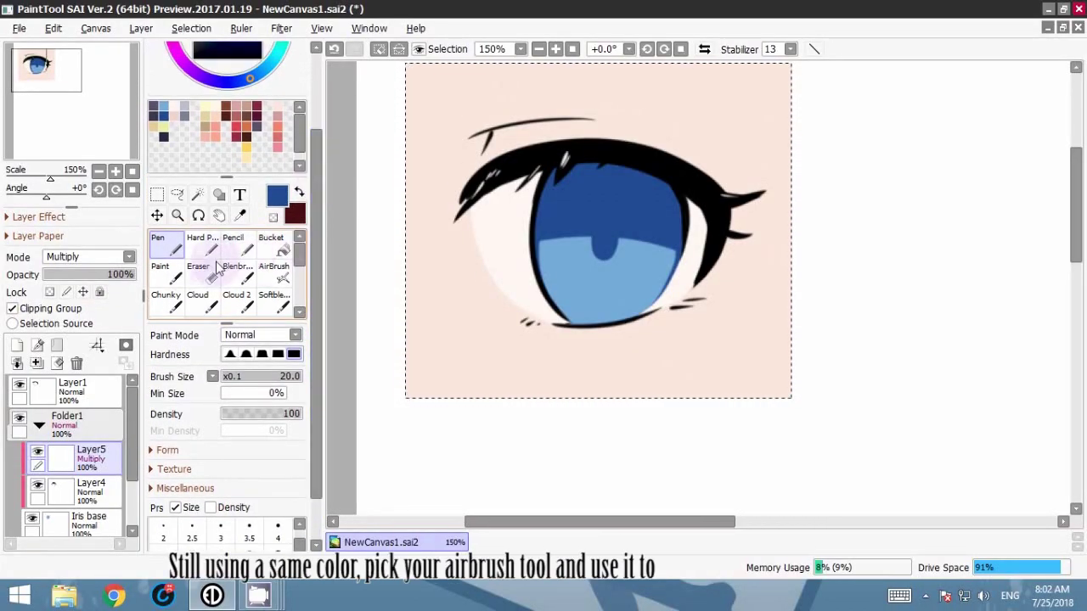
left_click(273, 270)
mouse_move(437, 174)
left_mouse_down()
mouse_move(588, 170)
mouse_move(745, 182)
left_mouse_up()
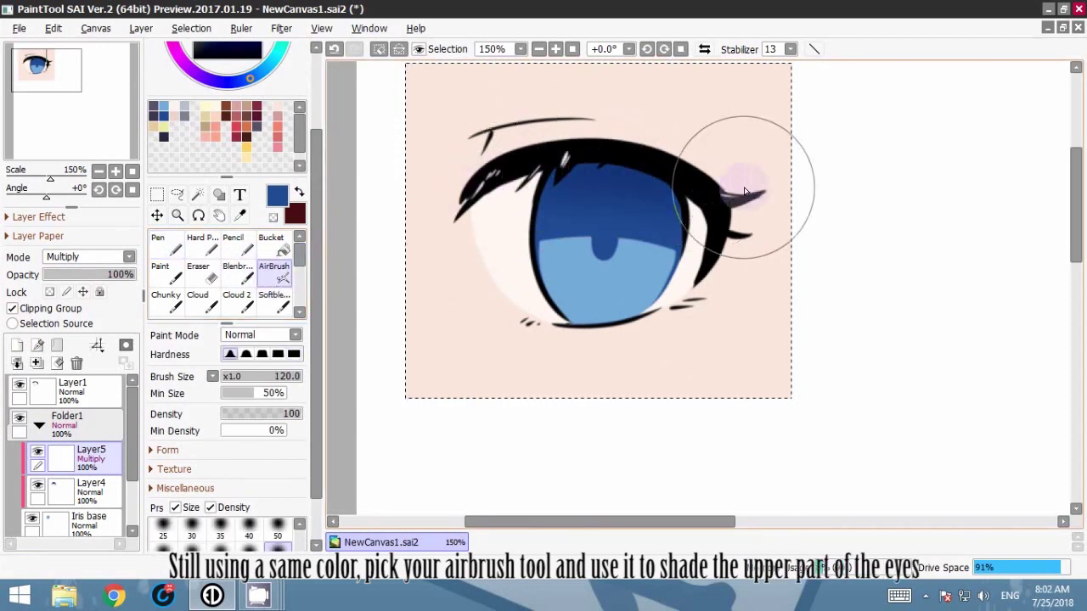
left_click_drag(459, 190, 687, 184)
mouse_move(564, 151)
left_mouse_down()
mouse_move(677, 170)
mouse_move(694, 189)
left_mouse_up()
Step: Outline the pupil and the edge of the dark iris area with fine dark lines using the Pen at size 4
left_click(175, 249)
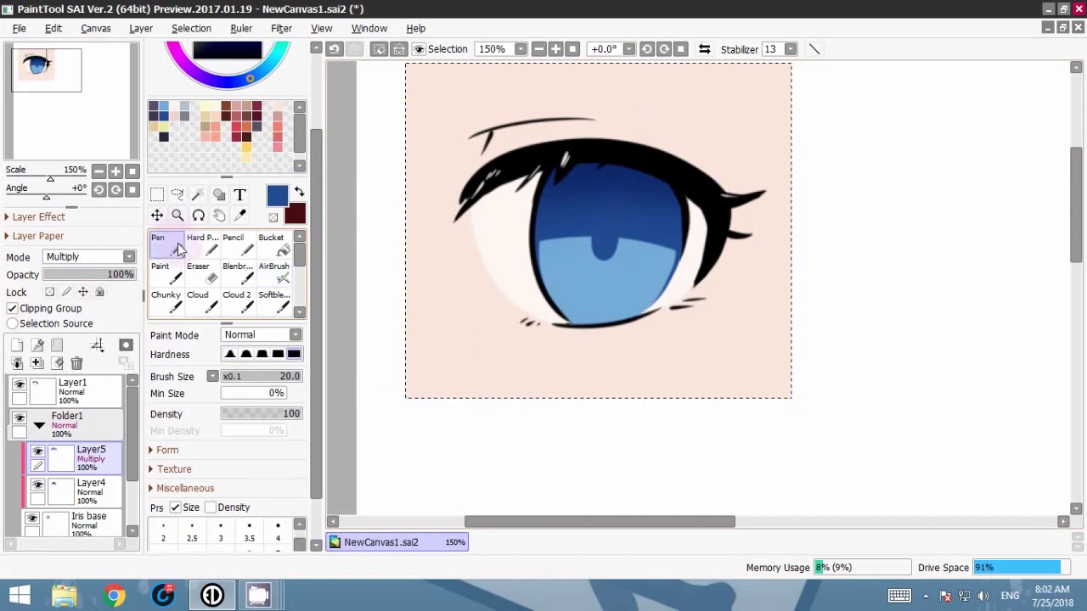
left_click(555, 49)
left_click(555, 50)
left_click_drag(551, 201, 585, 252)
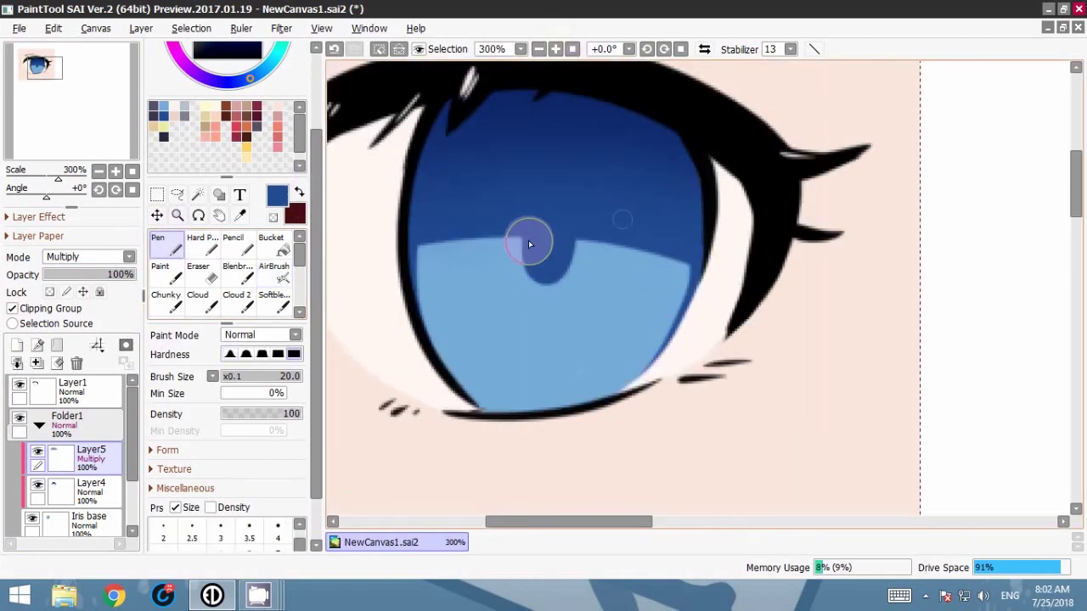
key("ctrl+z")
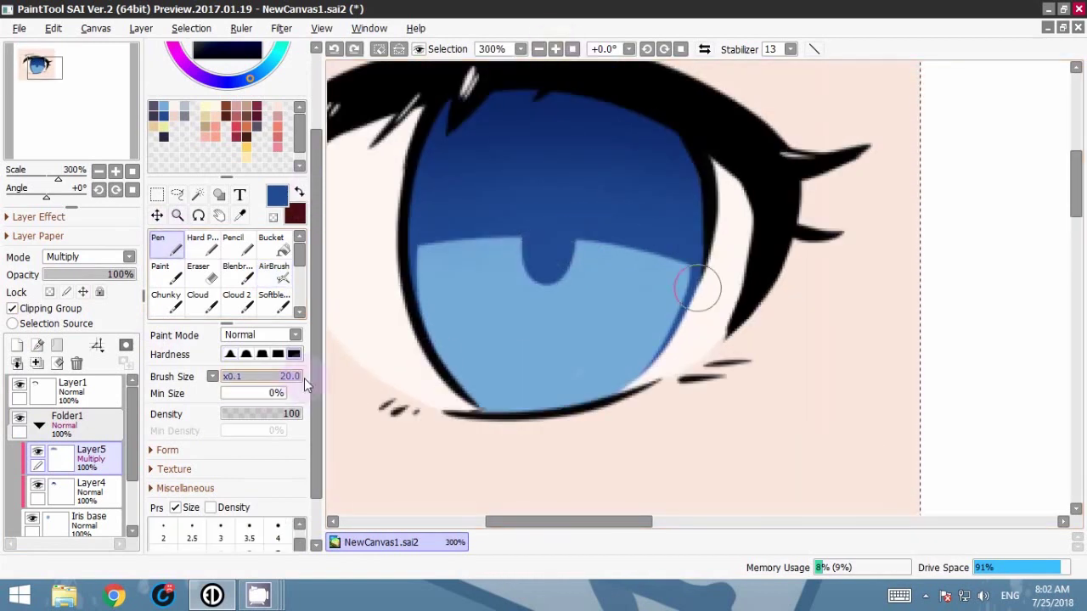
left_click_drag(315, 382, 315, 434)
left_click(278, 476)
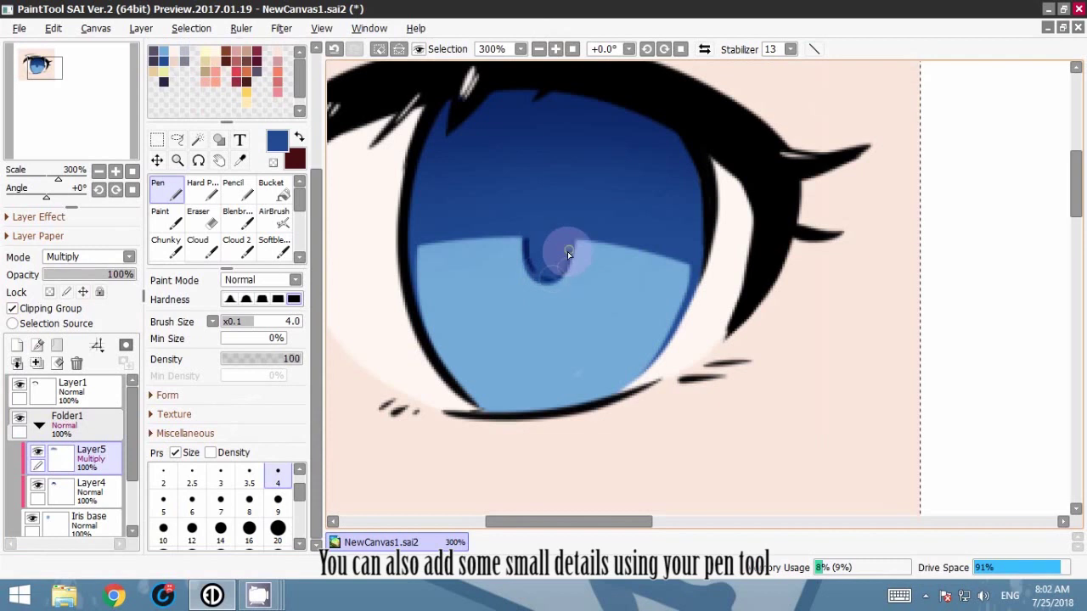
left_click_drag(572, 241, 607, 240)
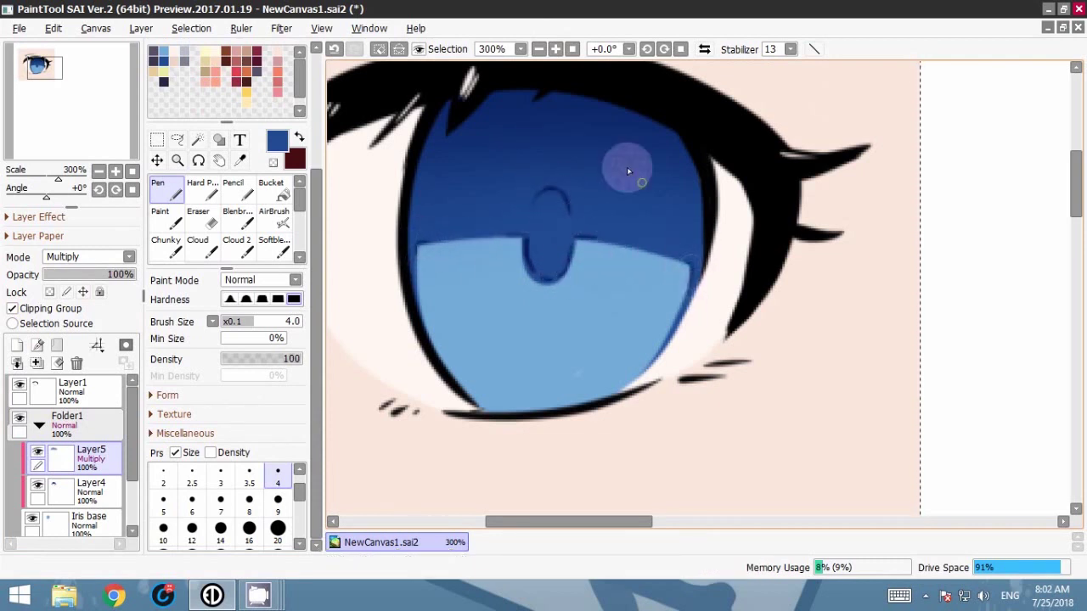
Step: With the Pen at size 9, paint a darker shadow along the top of the iris and darken the pupil's center
left_click(538, 50)
left_click(539, 50)
left_click(555, 50)
left_click(280, 502)
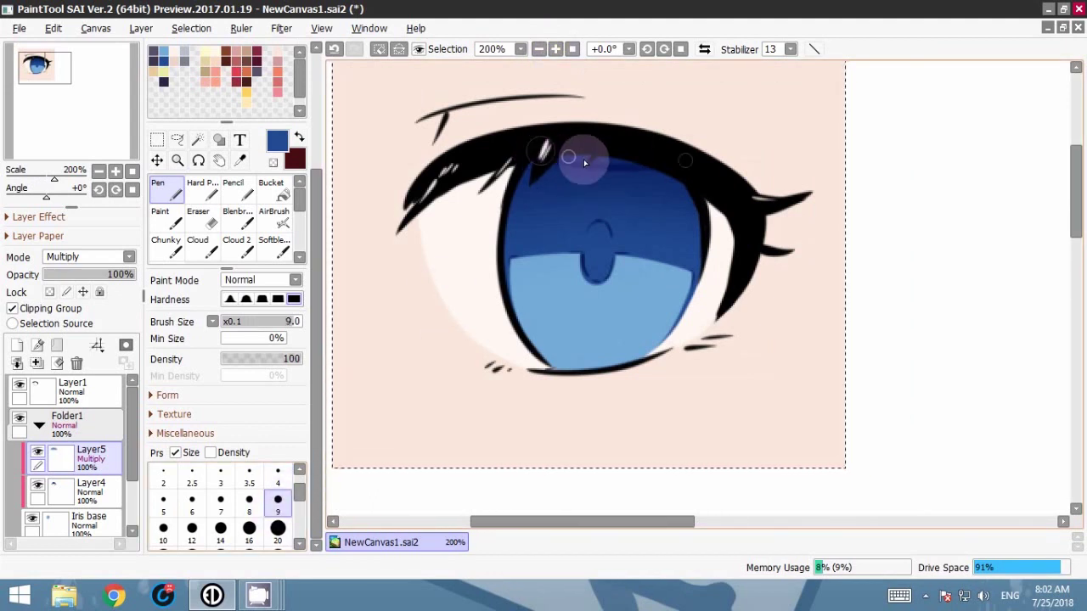
left_click_drag(544, 151, 675, 173)
mouse_move(606, 240)
left_mouse_down()
mouse_move(616, 205)
mouse_move(608, 214)
left_mouse_up()
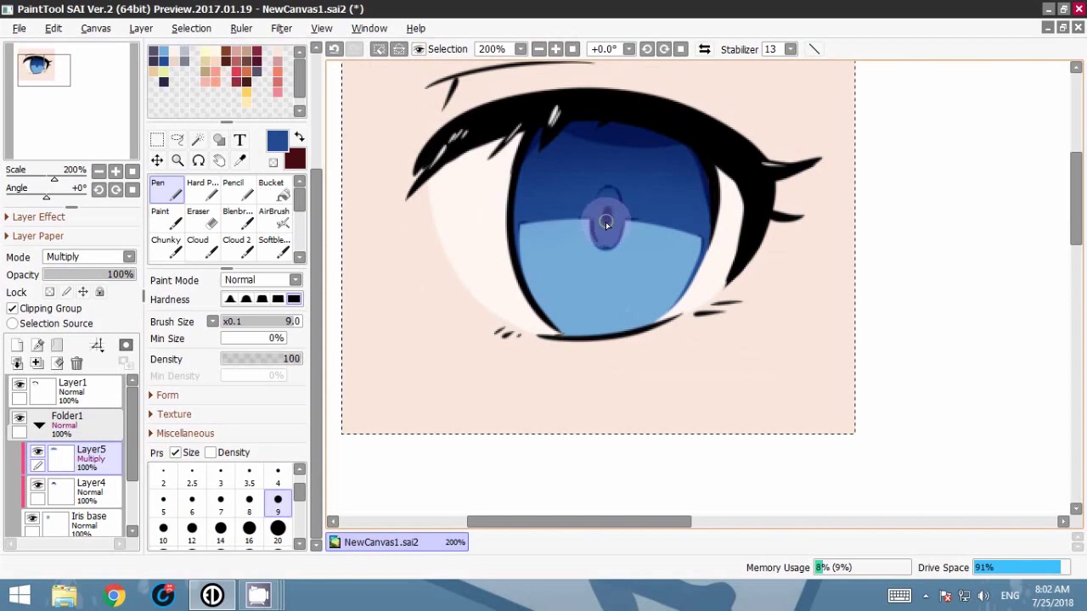
Step: Hatch fine short strokes with the Pen at size 2 across the dark iris edge on both sides of the pupil
left_click(539, 49)
left_click(538, 49)
left_click(539, 49)
left_click(555, 49)
left_click(556, 49)
left_click(555, 50)
mouse_move(677, 245)
left_mouse_down()
mouse_move(685, 274)
mouse_move(668, 275)
left_mouse_up()
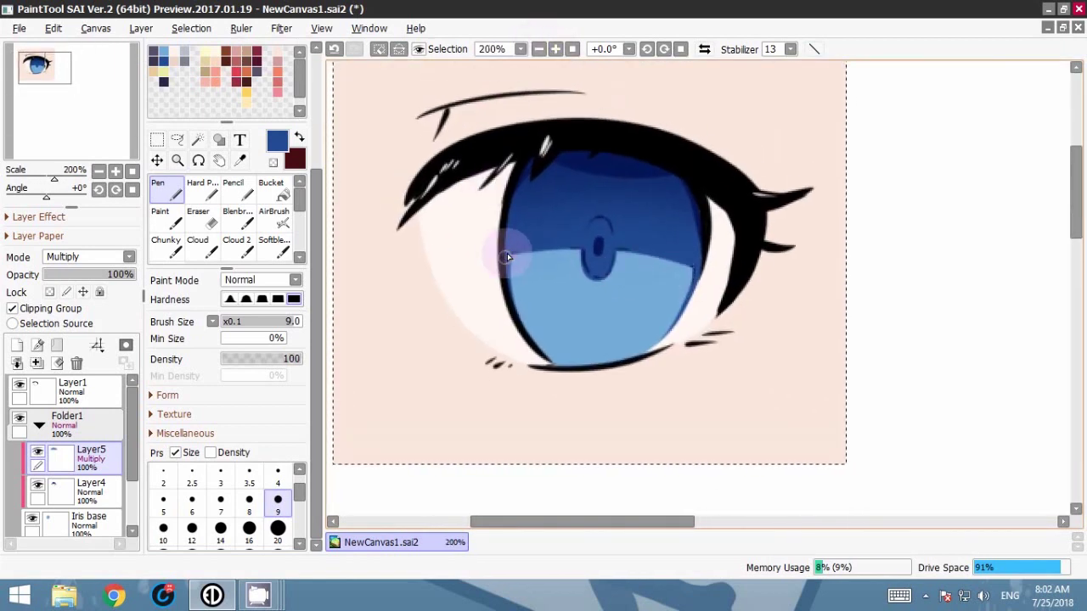
left_click(163, 483)
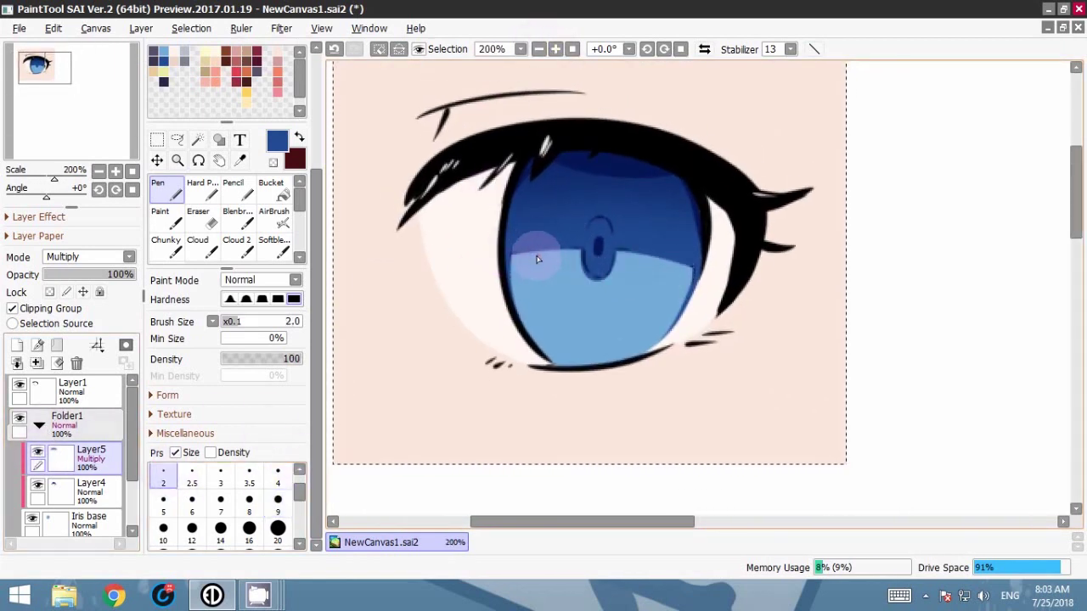
mouse_move(519, 251)
left_mouse_down()
mouse_move(547, 269)
mouse_move(554, 301)
left_mouse_up()
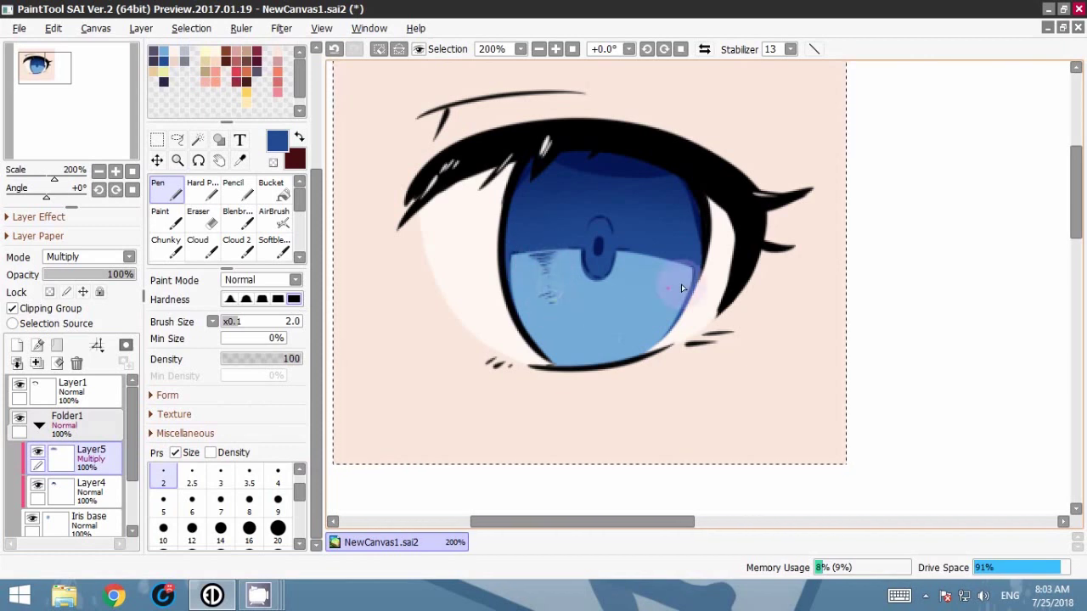
left_click_drag(644, 263, 655, 279)
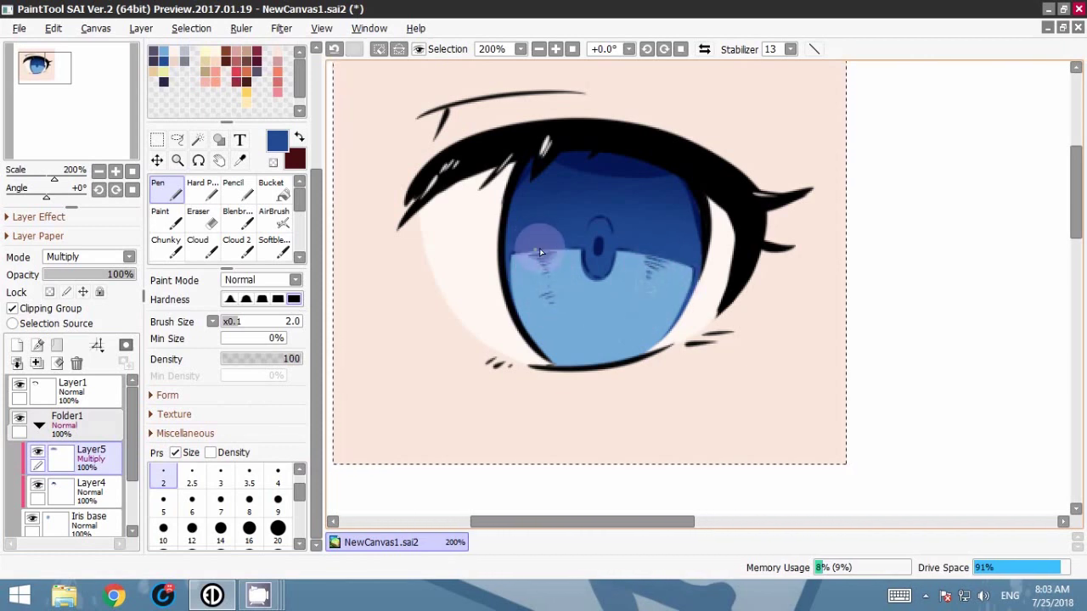
Step: Add a clipped layer above the Multiply shading layer and pick a very light blue as the drawing color
left_click(536, 50)
left_click(537, 49)
left_click(536, 49)
left_click(537, 49)
left_click(555, 49)
left_click(555, 49)
left_click(556, 49)
left_click_drag(740, 213, 729, 233)
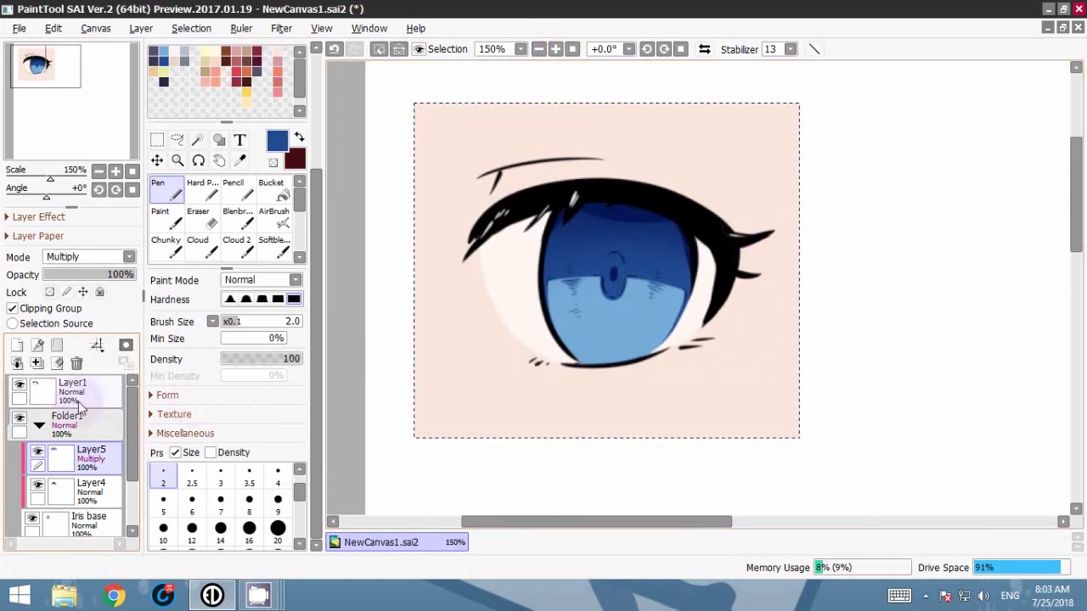
left_click(17, 347)
left_click_drag(318, 193, 175, 172)
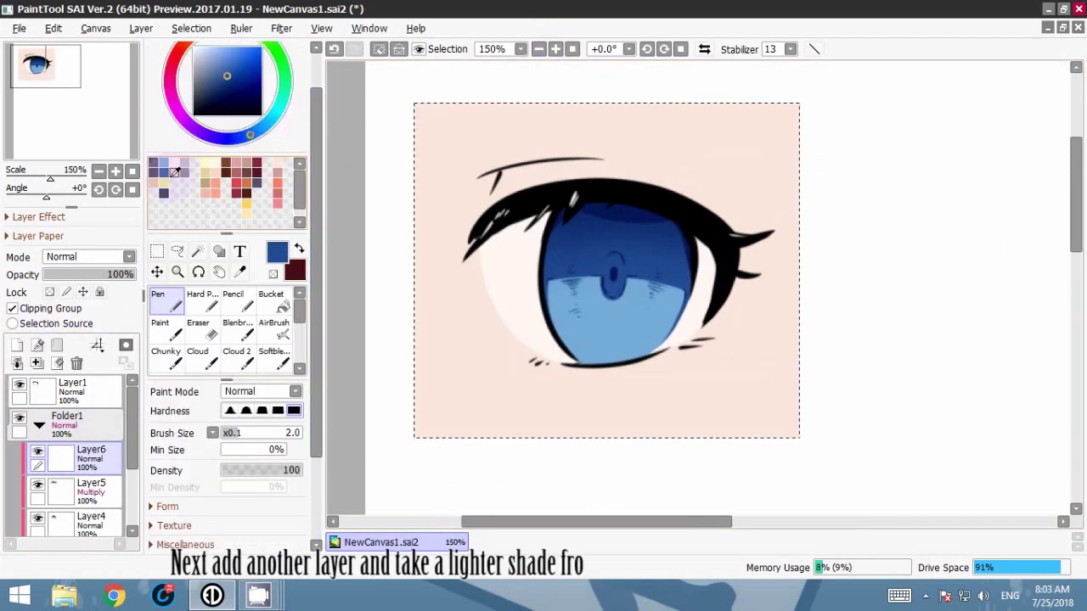
left_click(165, 163)
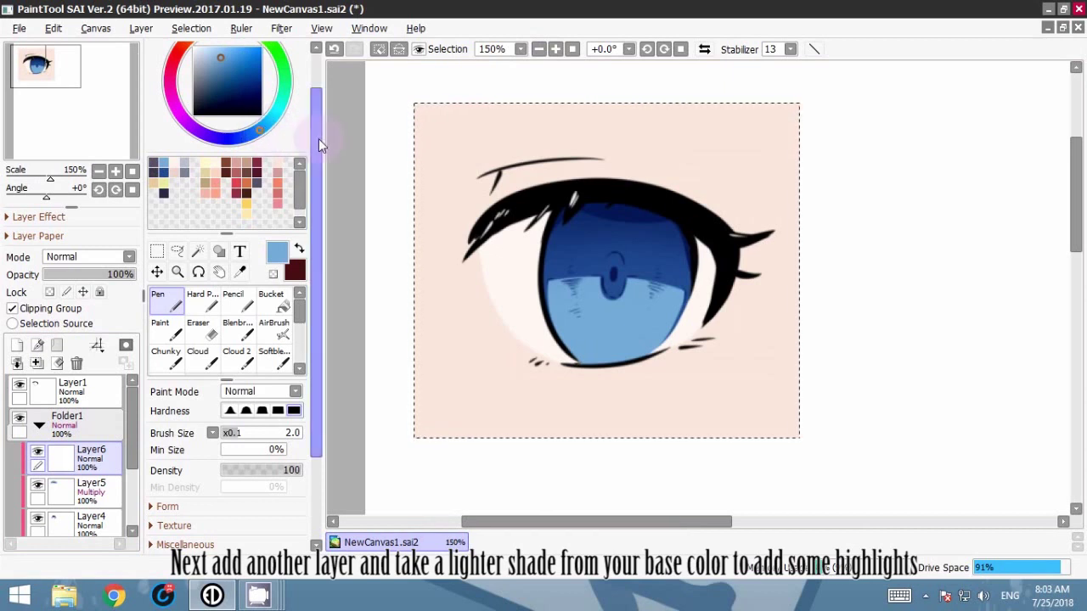
scroll(263, 131, "up", 1)
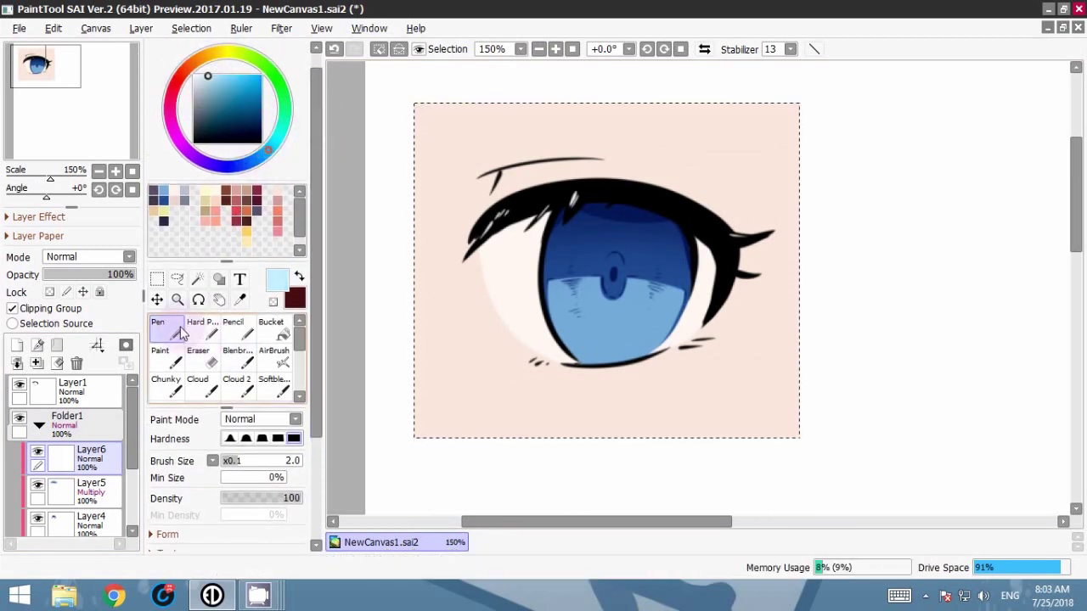
Step: Paint a light blue half circle at the bottom of the iris with the Pen at size 50
scroll(314, 356, "down", 5)
left_click(277, 528)
scroll(289, 512, "down", 2)
left_click(278, 507)
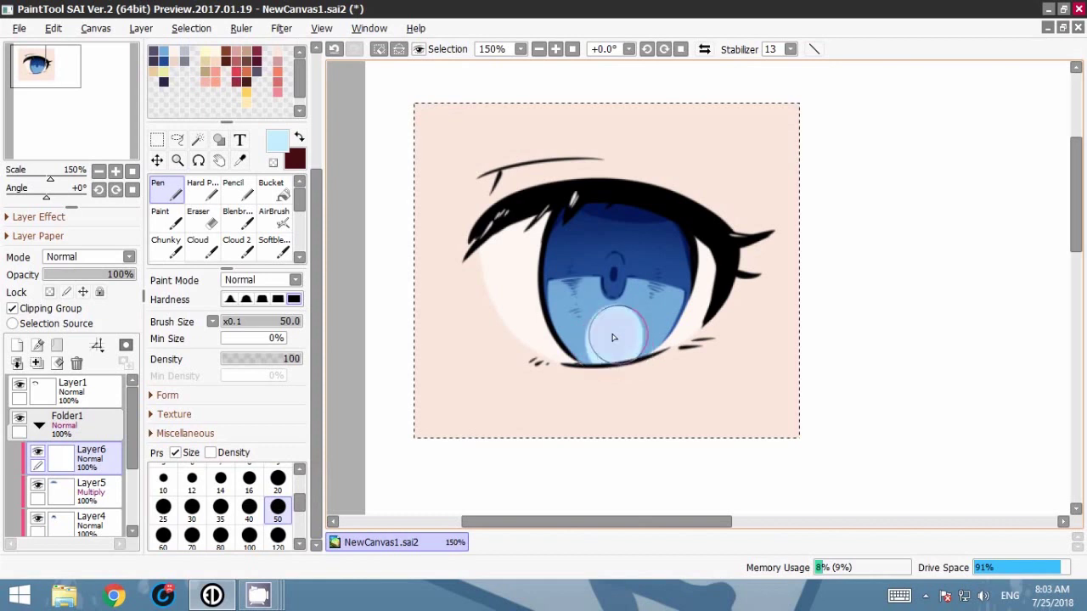
key("ctrl+z")
key("ctrl+z")
left_click_drag(607, 357, 639, 340)
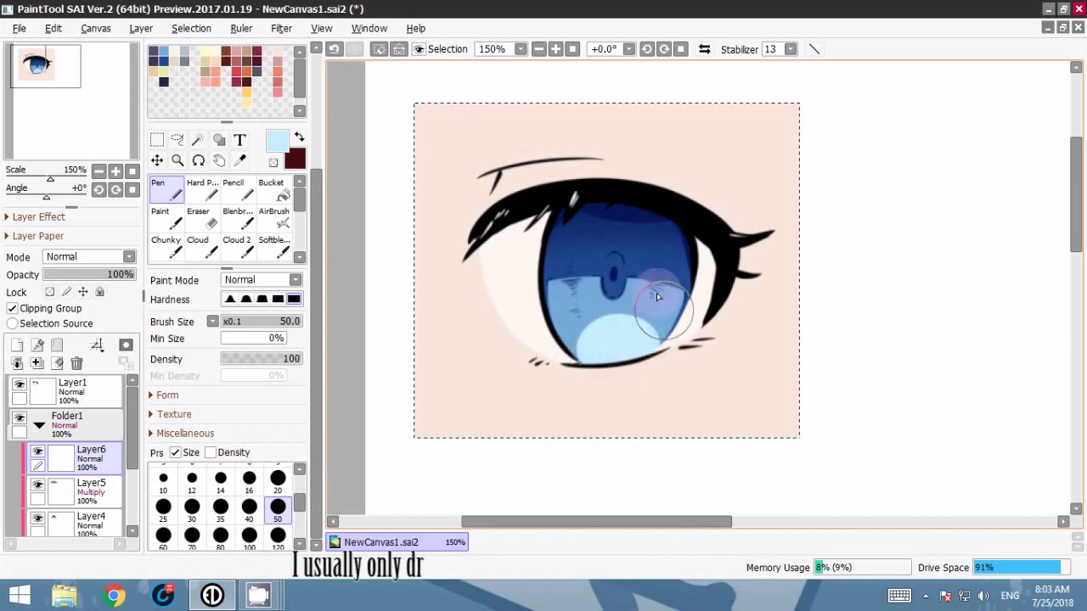
Step: Add a clipped layer above the light blue half circle's layer and set its blending mode to Overlay
left_click(540, 49)
left_click(540, 49)
left_click(540, 49)
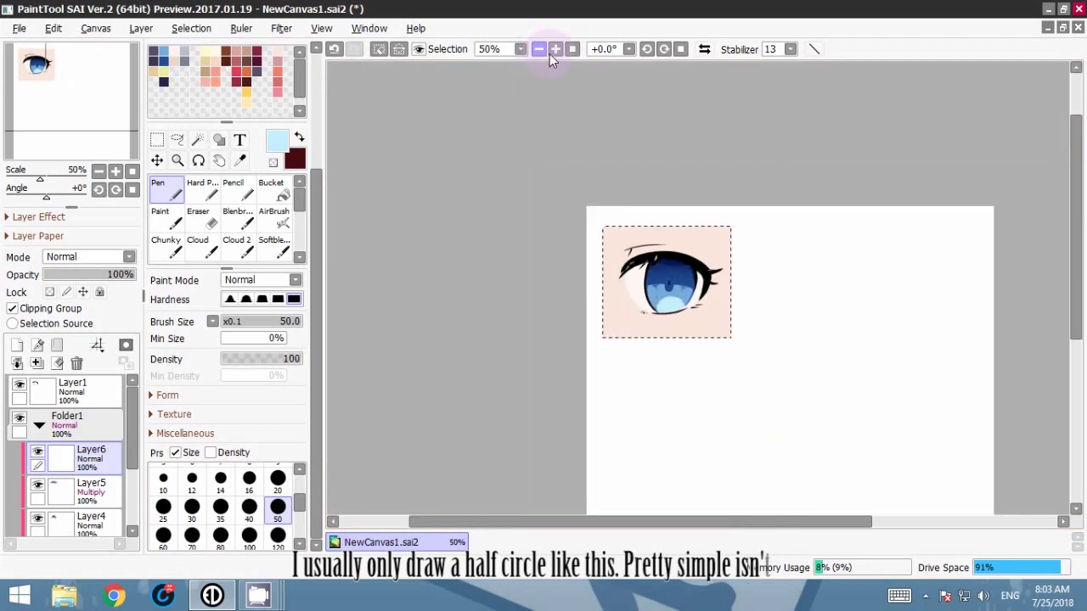
left_click(555, 49)
left_click(555, 49)
left_click(555, 49)
left_click_drag(658, 251, 761, 247)
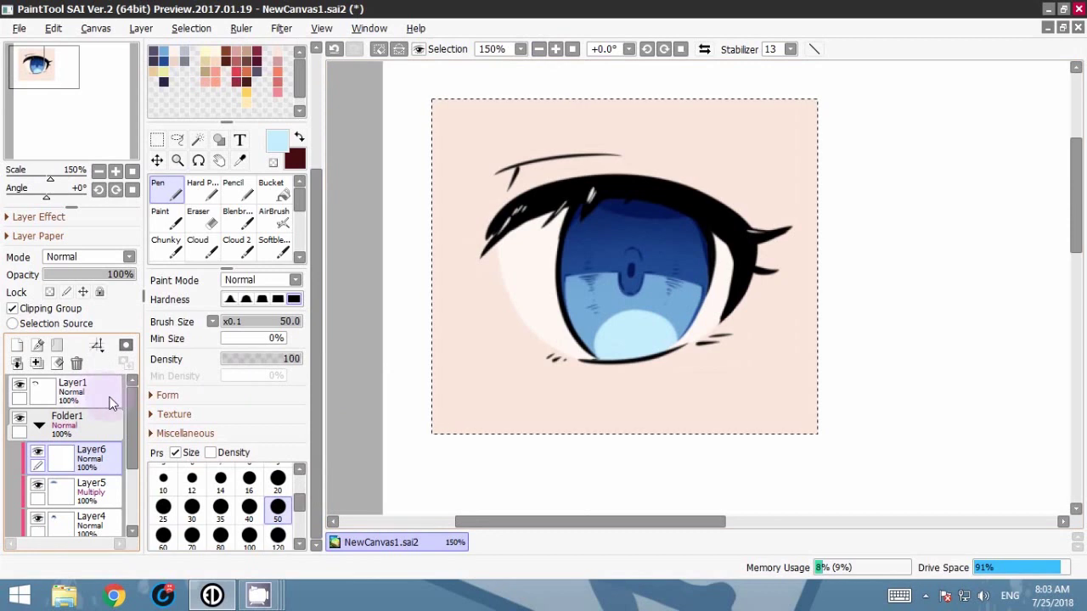
left_click_drag(133, 415, 133, 427)
left_click(17, 346)
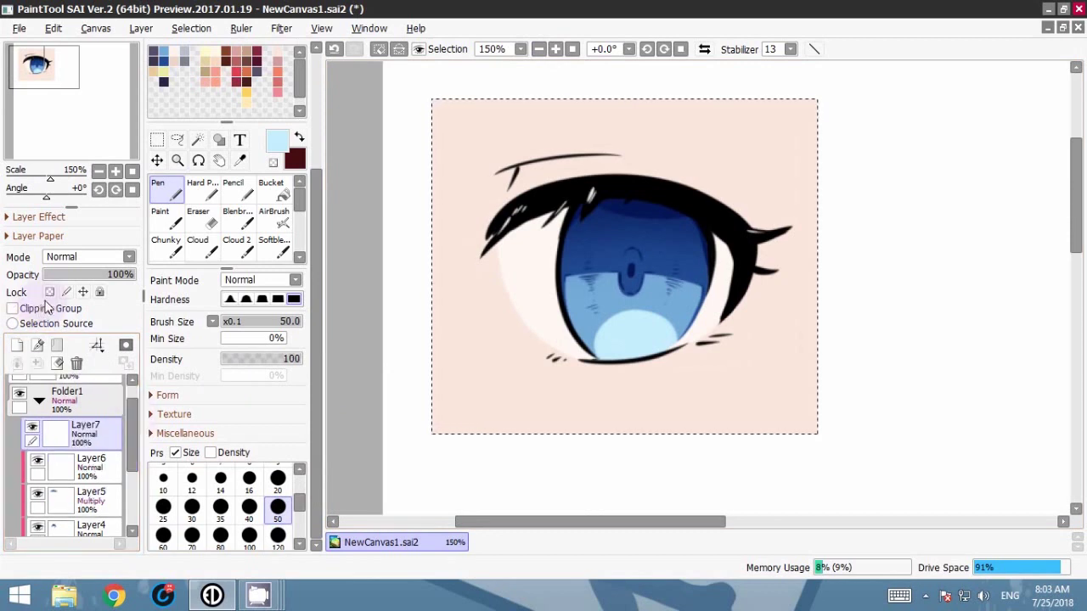
left_click(124, 256)
left_click(88, 324)
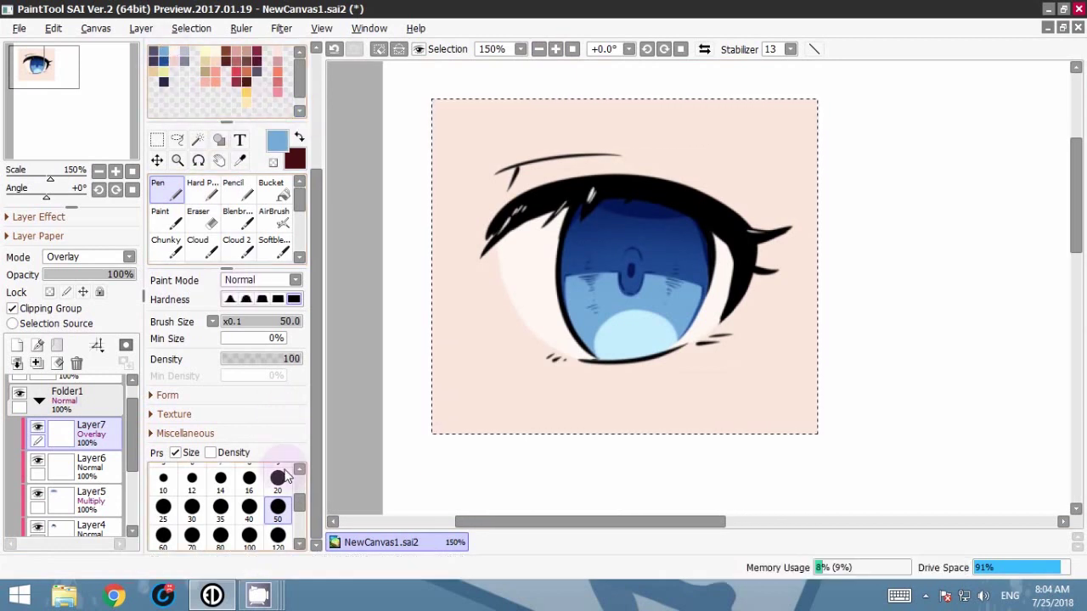
Step: Brighten the lower part of the iris softly with the AirBrush in medium blue at size 120
left_click(273, 217)
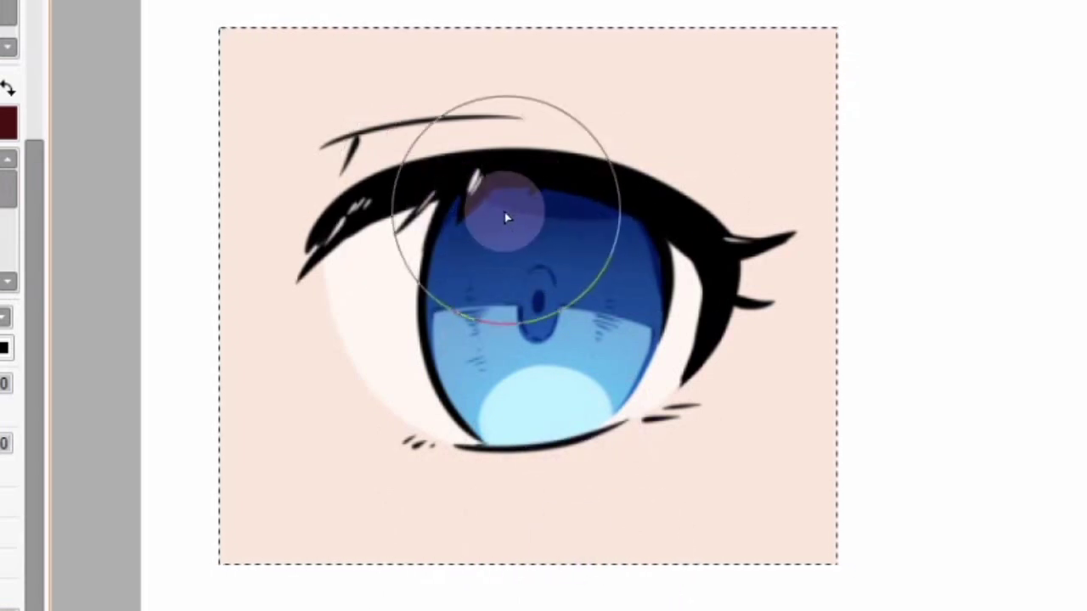
left_click_drag(538, 526, 560, 481)
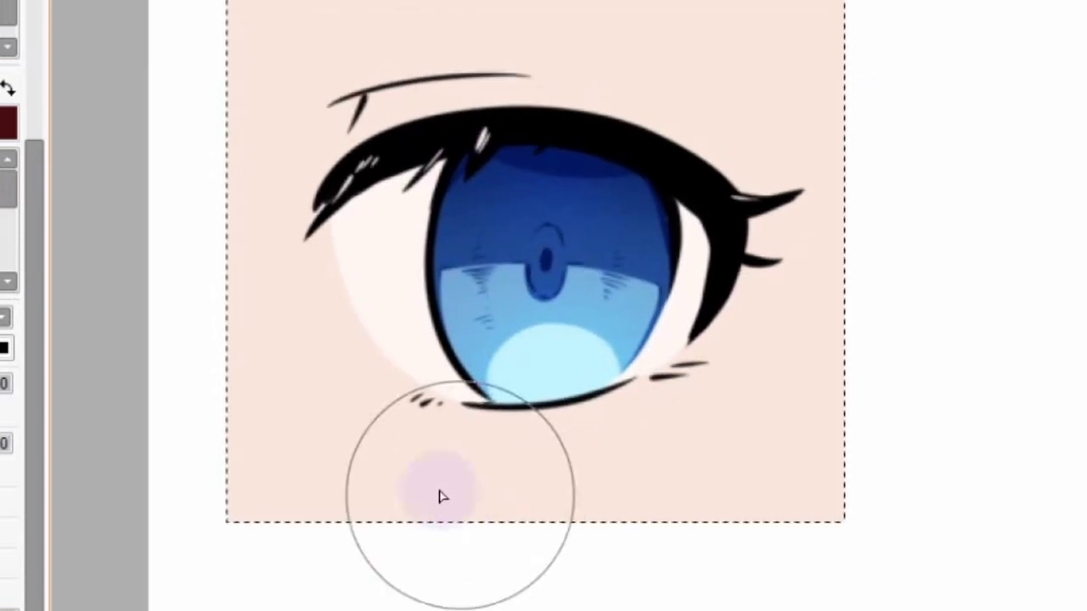
Step: On the light blue half circle's layer, airbrush a soft pastel purple glow at size 50 on the iris's upper left
left_click(106, 469)
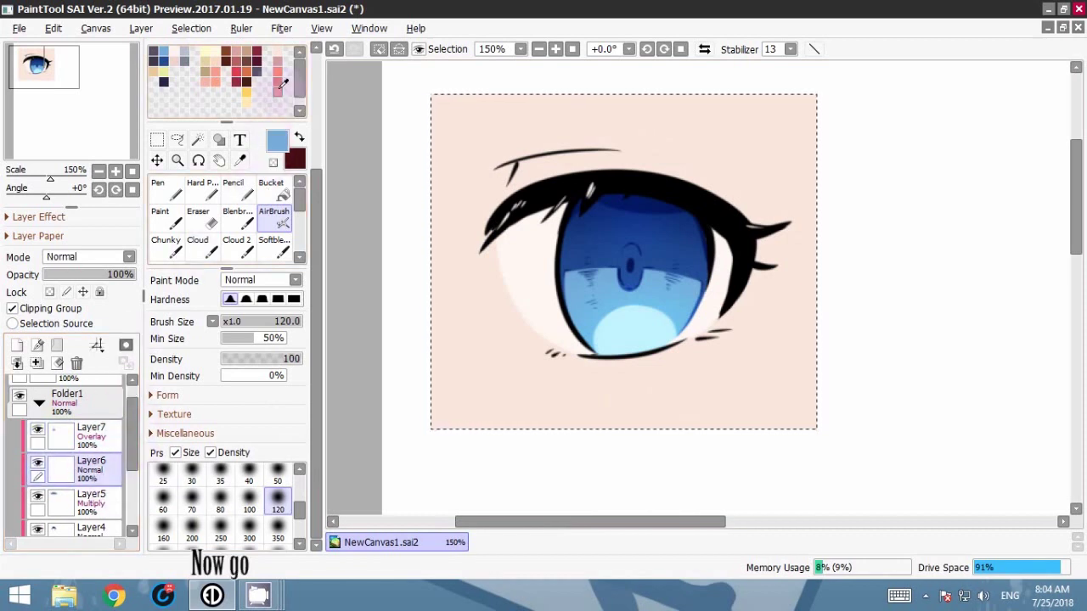
left_click_drag(317, 182, 317, 114)
left_click(219, 122)
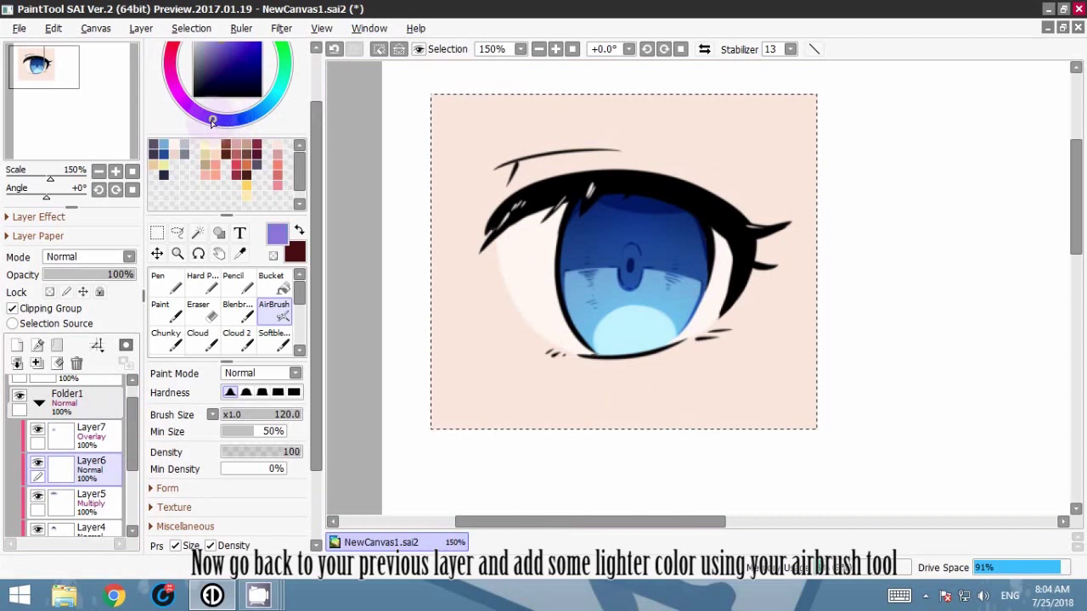
scroll(313, 99, "up", 2)
left_click(206, 85)
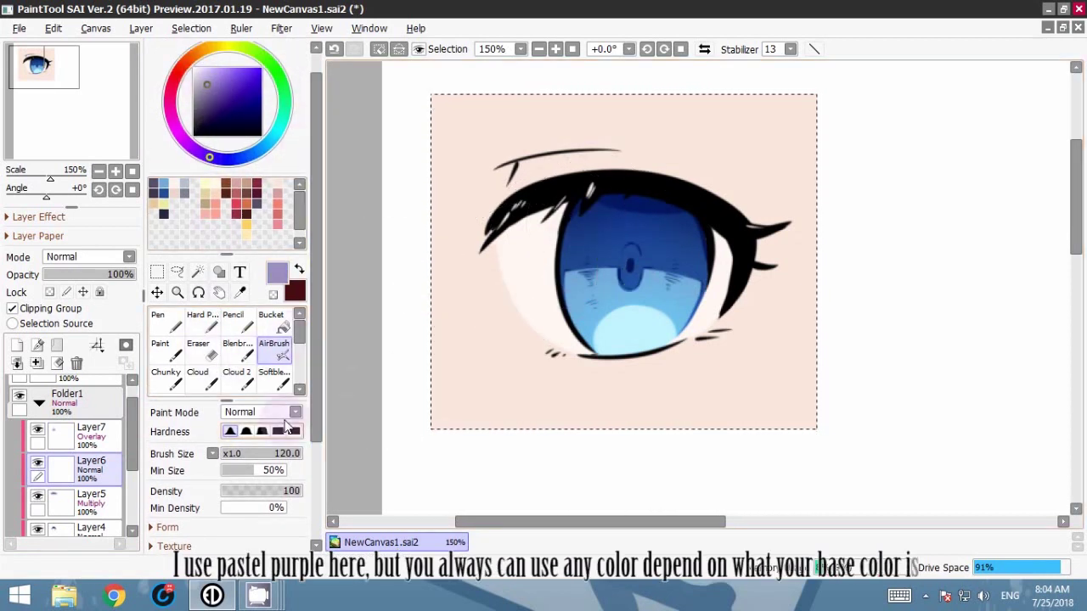
scroll(318, 416, "down", 4)
left_click(278, 473)
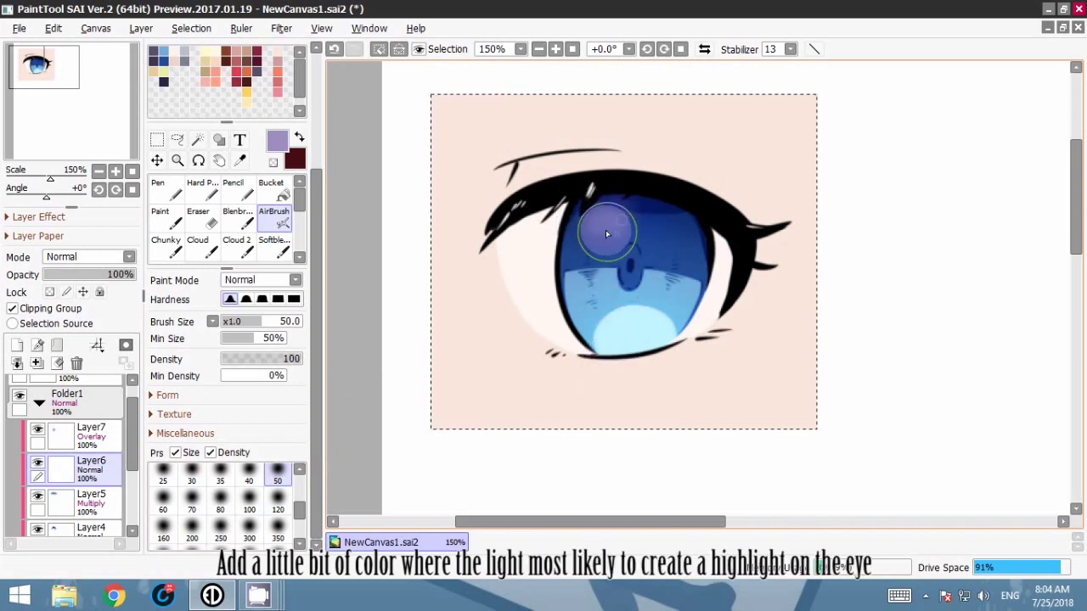
left_click_drag(589, 238, 588, 236)
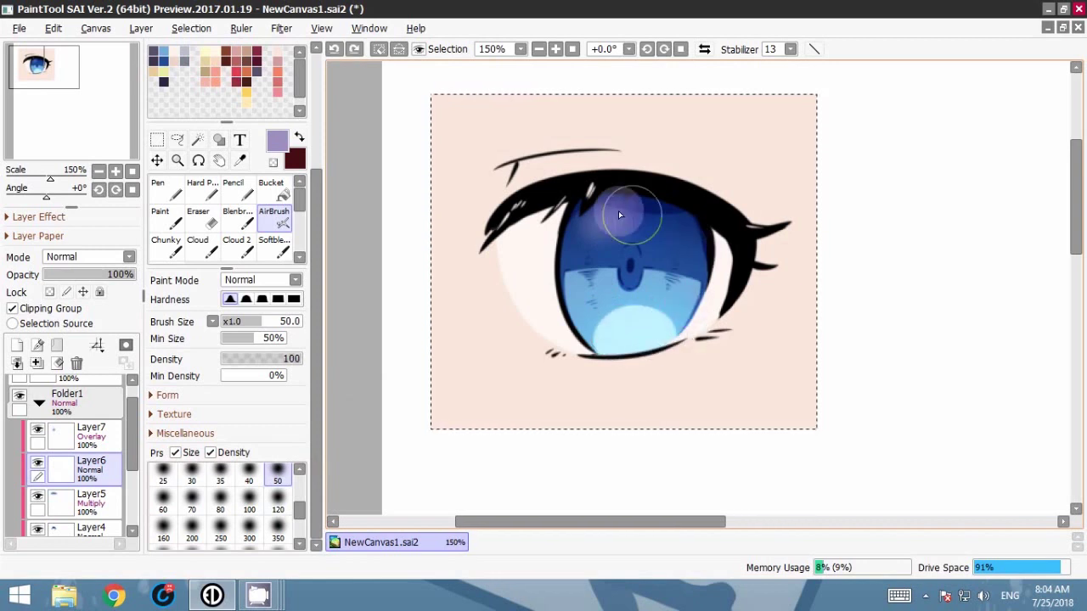
Step: Add a clipped layer above the Overlay layer and set its blending mode to Screen
mouse_move(589, 439)
left_mouse_down()
mouse_move(594, 376)
mouse_move(583, 439)
mouse_move(584, 423)
left_mouse_up()
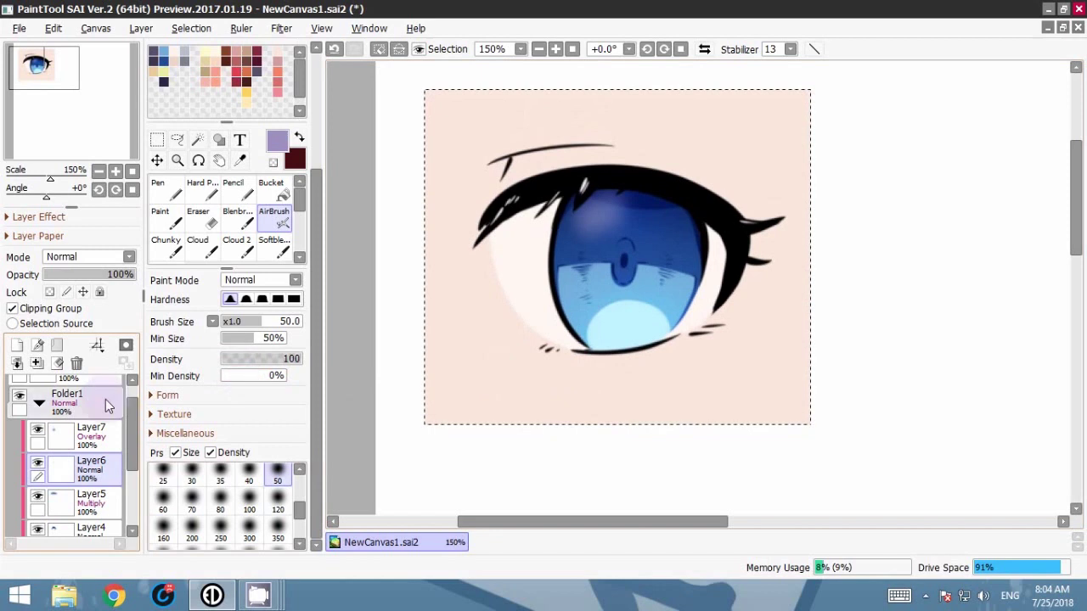
left_click(92, 437)
left_click(17, 344)
left_click(12, 308)
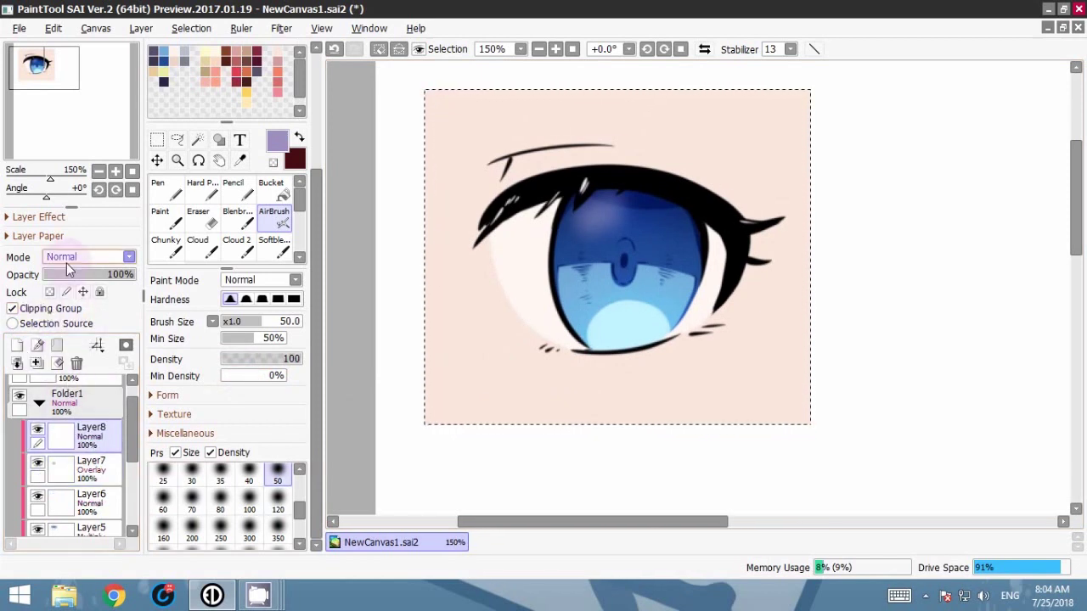
left_click(100, 257)
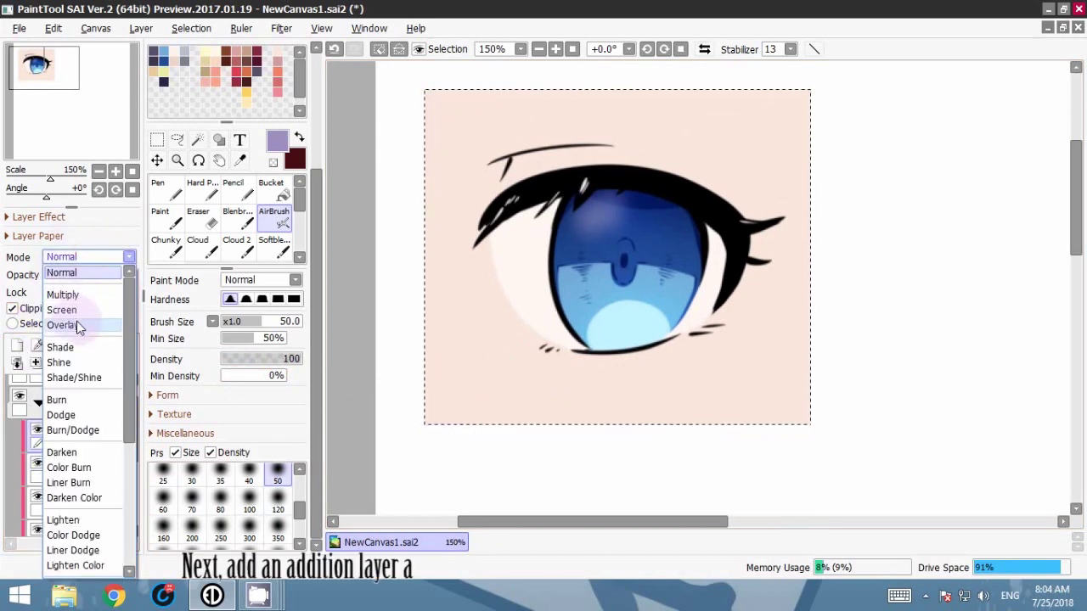
left_click(66, 310)
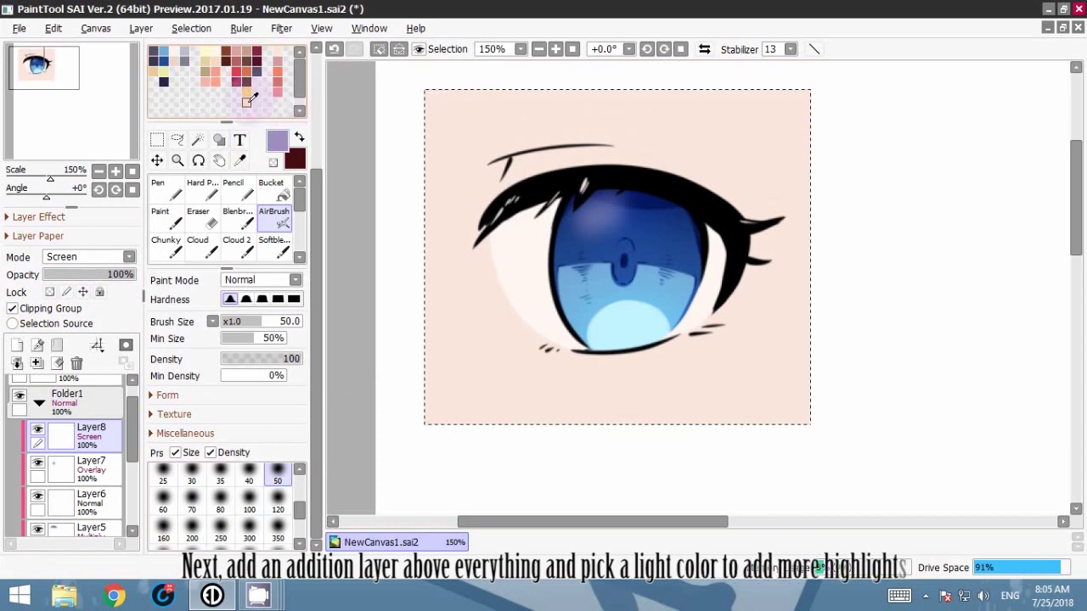
Step: With the Pen at size 20 in pale yellow, paint an oval highlight on the upper-left iris and small round highlights beside it and around the half circle
left_click(161, 190)
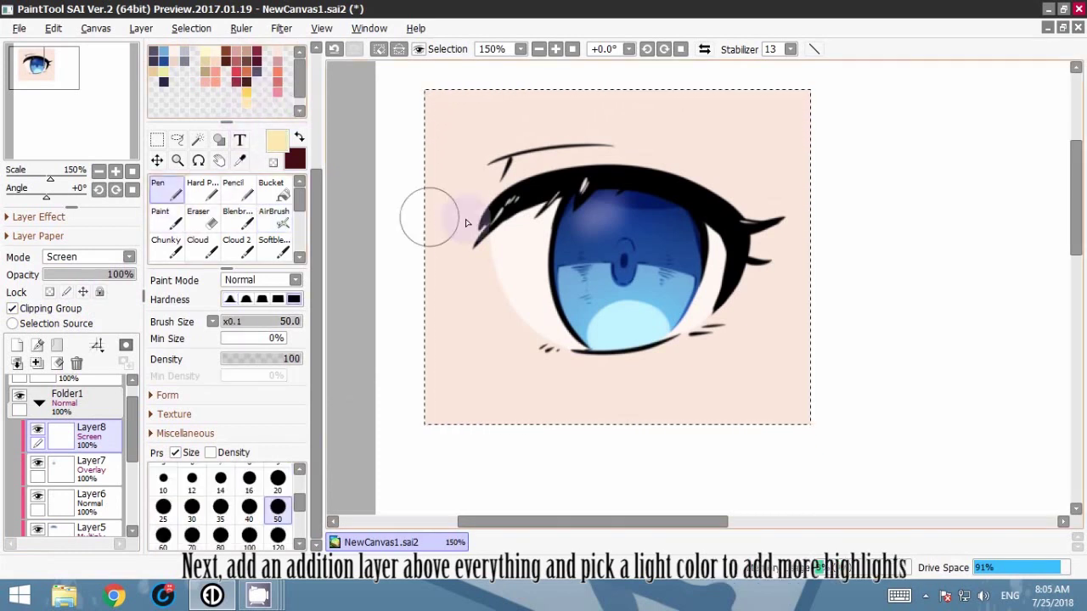
left_click(592, 210)
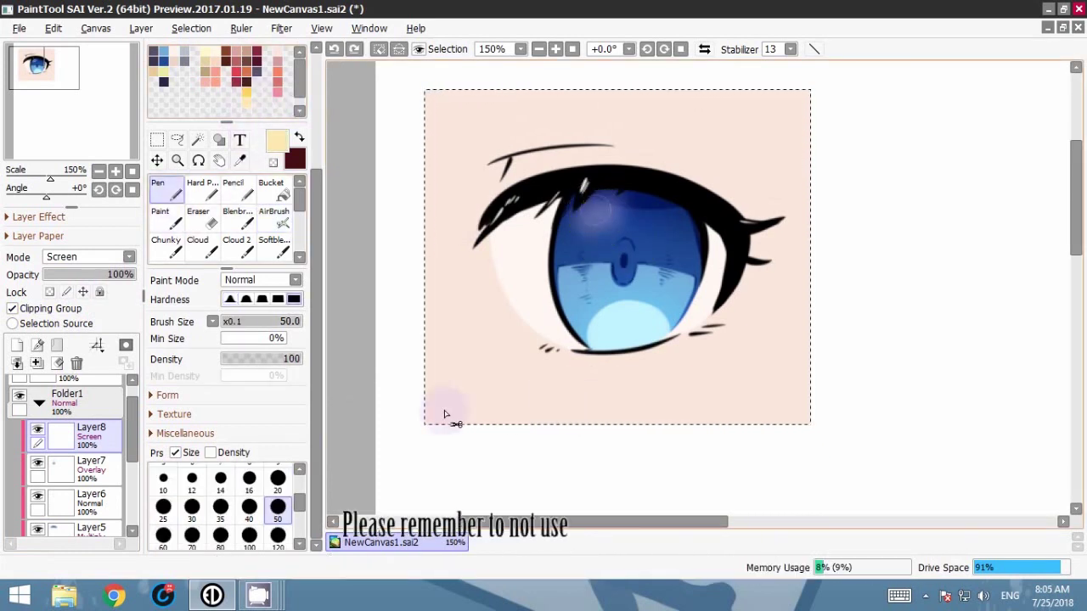
left_click(592, 215)
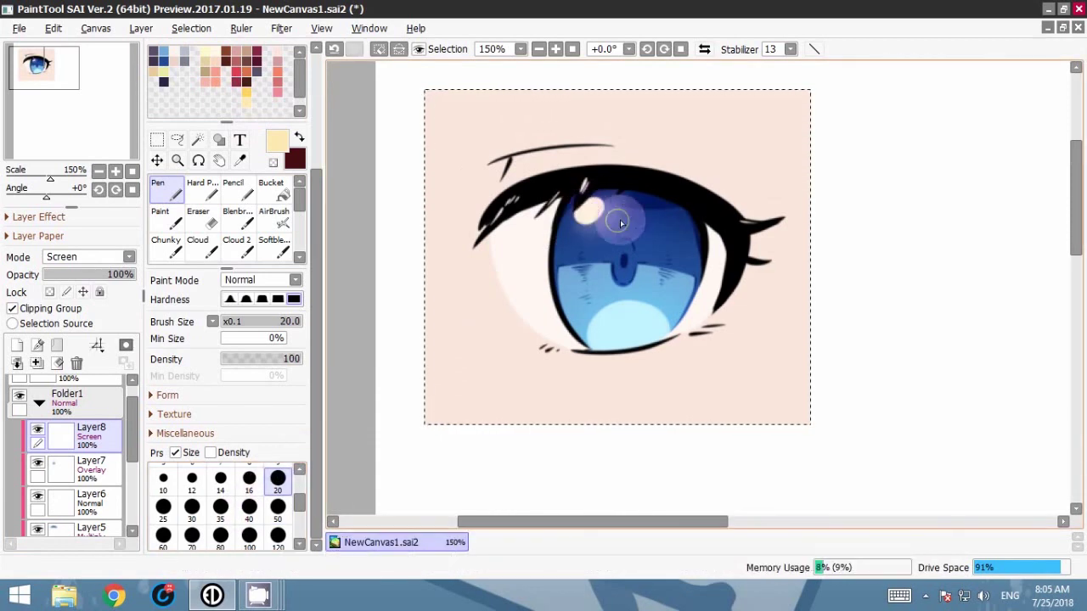
left_click(610, 199)
key("ctrl+z")
left_click(607, 197)
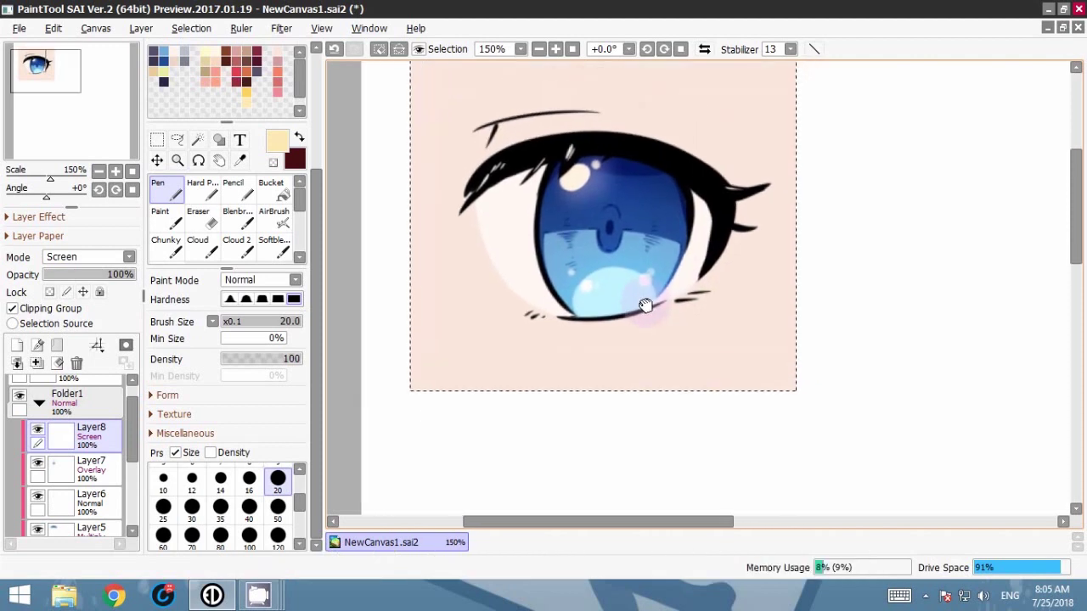
Step: Draw thin pale highlight lines with the Pen at size 4 along the light iris area's edge, under the pupil and inside the half circle
left_click(560, 49)
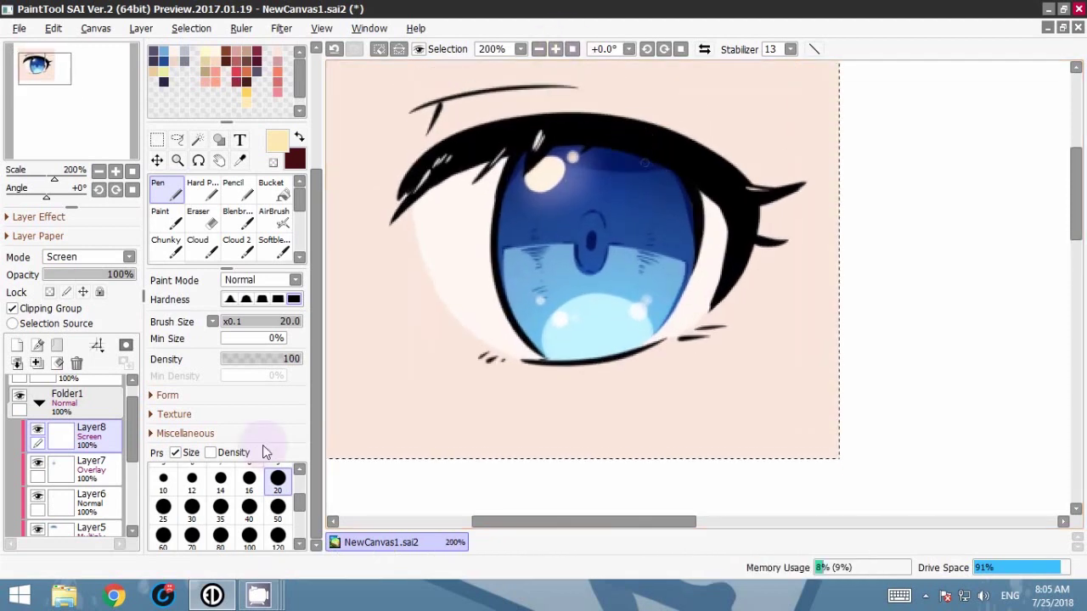
scroll(288, 498, "up", 2)
left_click(277, 500)
left_click(557, 49)
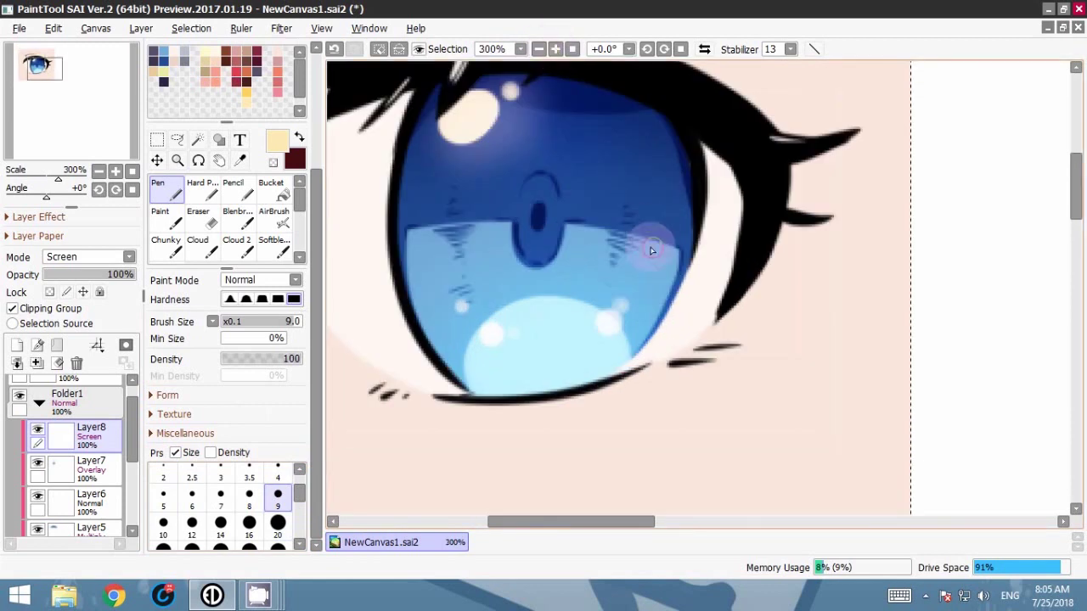
left_click(278, 469)
key("ctrl+z")
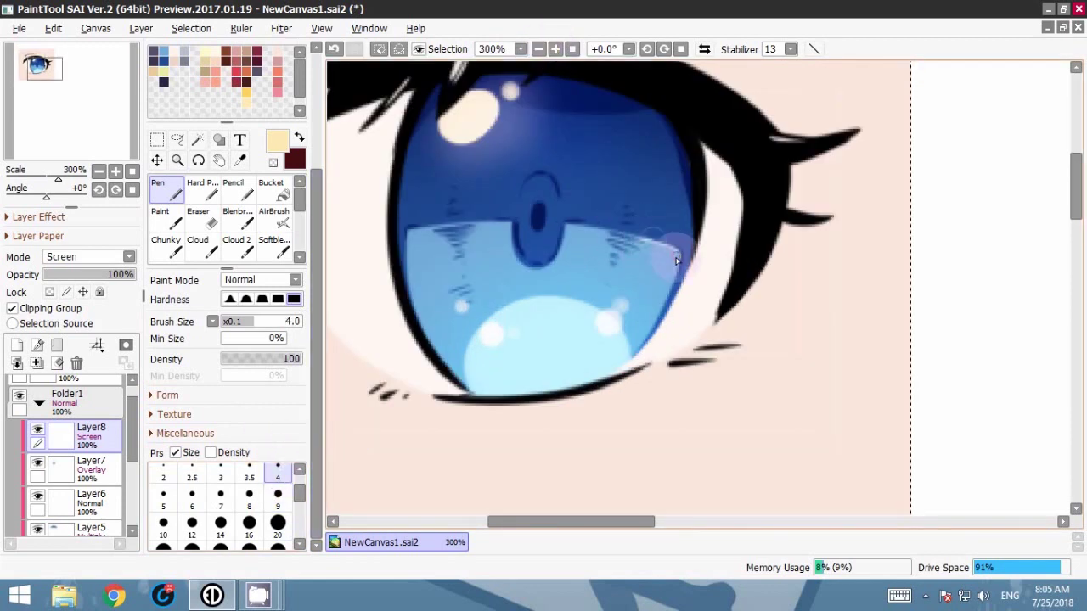
mouse_move(448, 226)
left_mouse_down()
mouse_move(406, 232)
mouse_move(421, 230)
mouse_move(408, 262)
left_mouse_up()
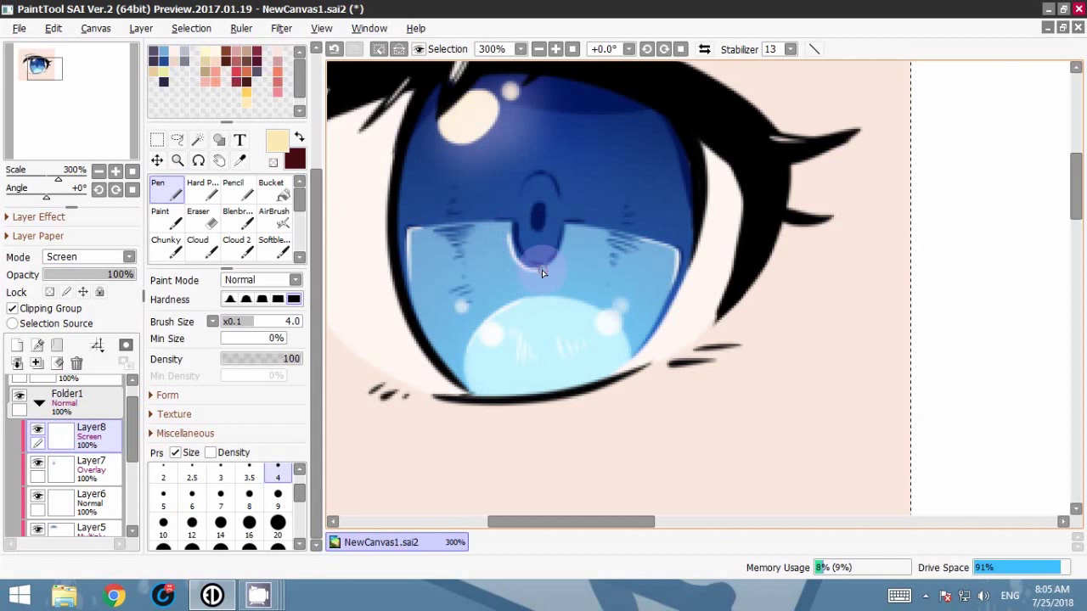
Step: Add a tiny highlight dot below the oval highlight and a small highlight in the pupil's center with the Pen at size 4
left_click(539, 49)
left_click(538, 49)
left_click(539, 49)
left_click(555, 49)
left_click(555, 49)
left_click(555, 49)
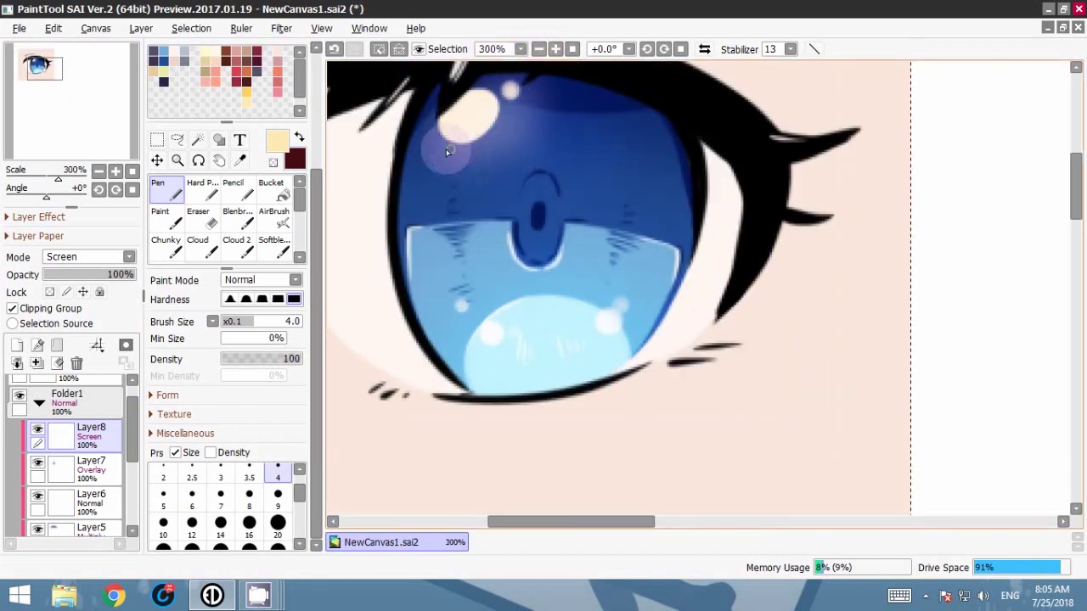
left_click_drag(536, 179, 536, 183)
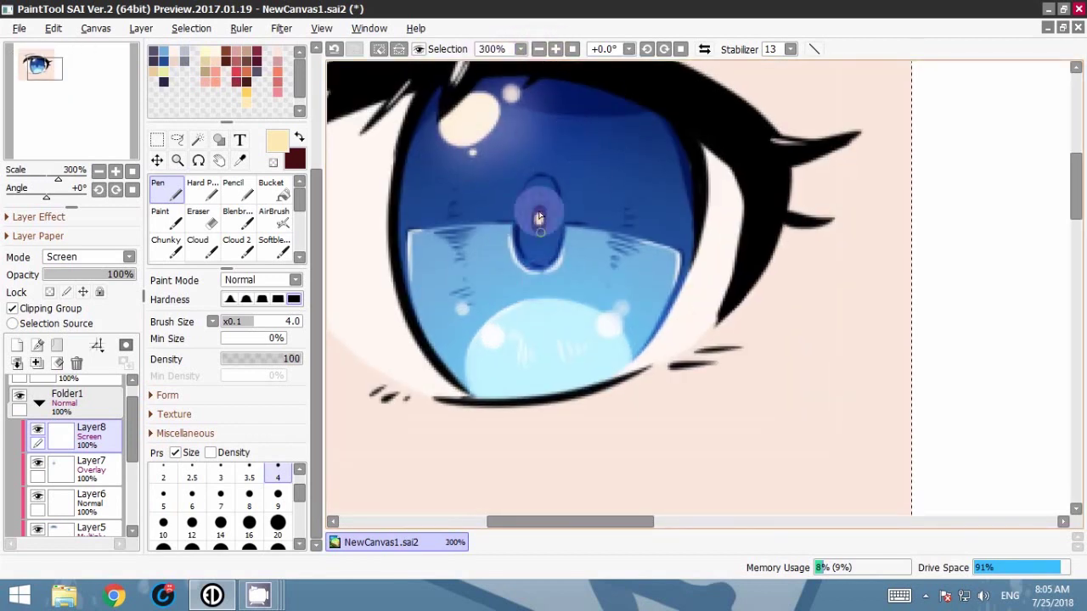
Step: Collapse the iris layer folder and rename the eye white's base layer as White base
left_click(538, 48)
left_click(538, 49)
left_click_drag(767, 340, 744, 332)
left_click(556, 50)
left_click(556, 50)
left_click(556, 49)
left_click_drag(577, 131, 618, 166)
left_click(39, 403)
left_click(100, 468)
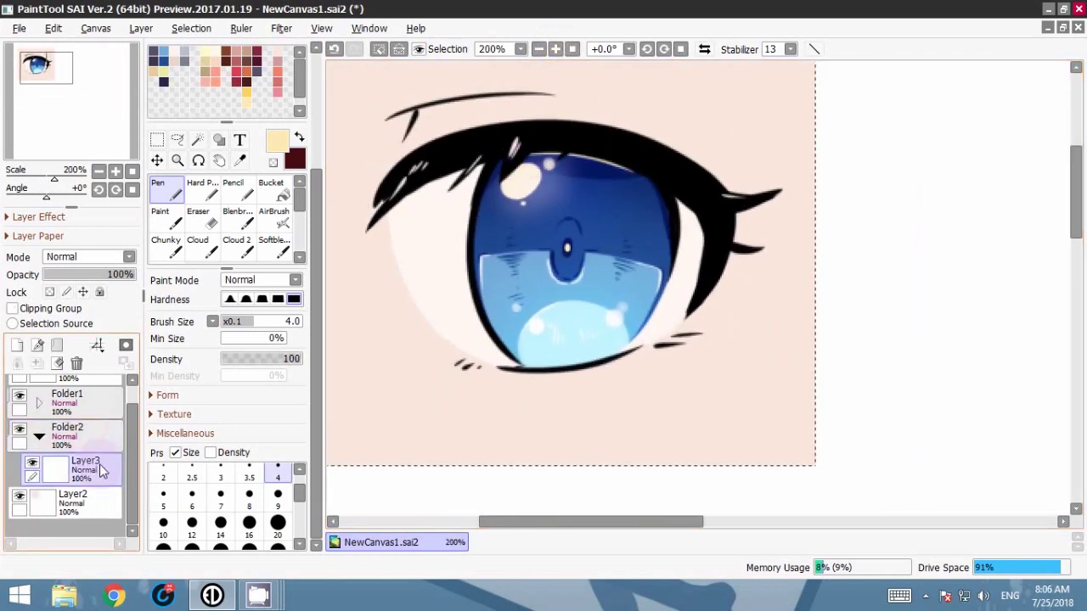
double_click(101, 470)
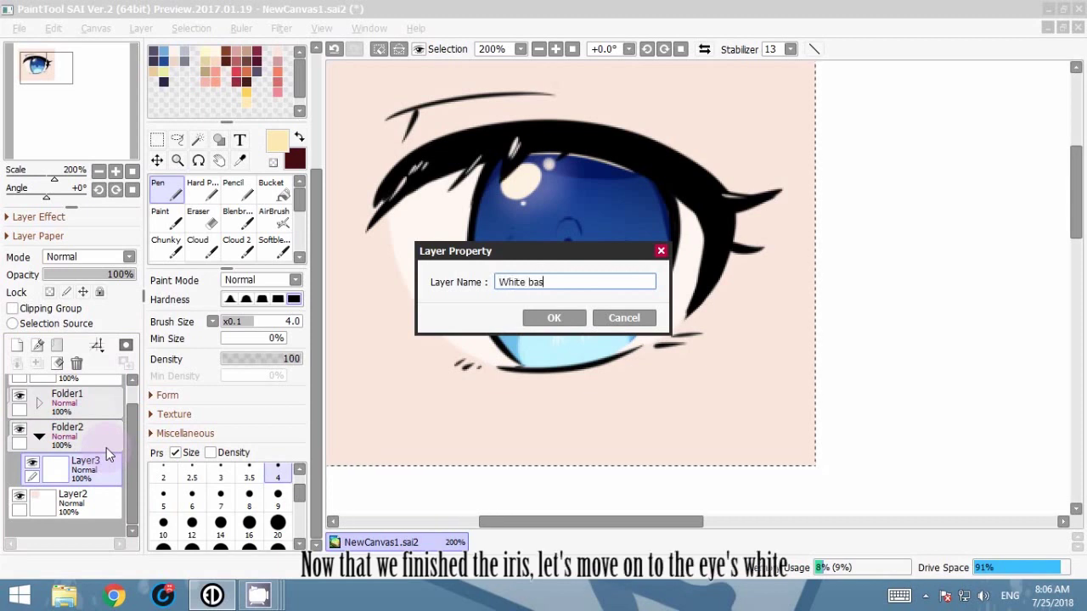
key("Return")
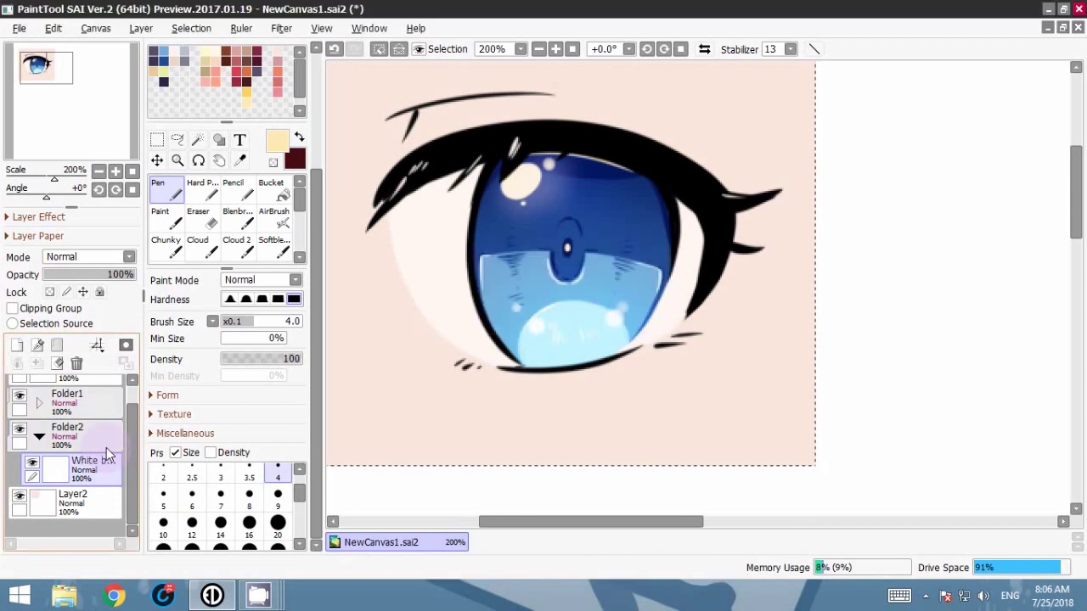
Step: Add a clipped layer above White base and choose a light greyish pink derived from the eye white's sampled color
left_click(17, 344)
left_click(12, 308)
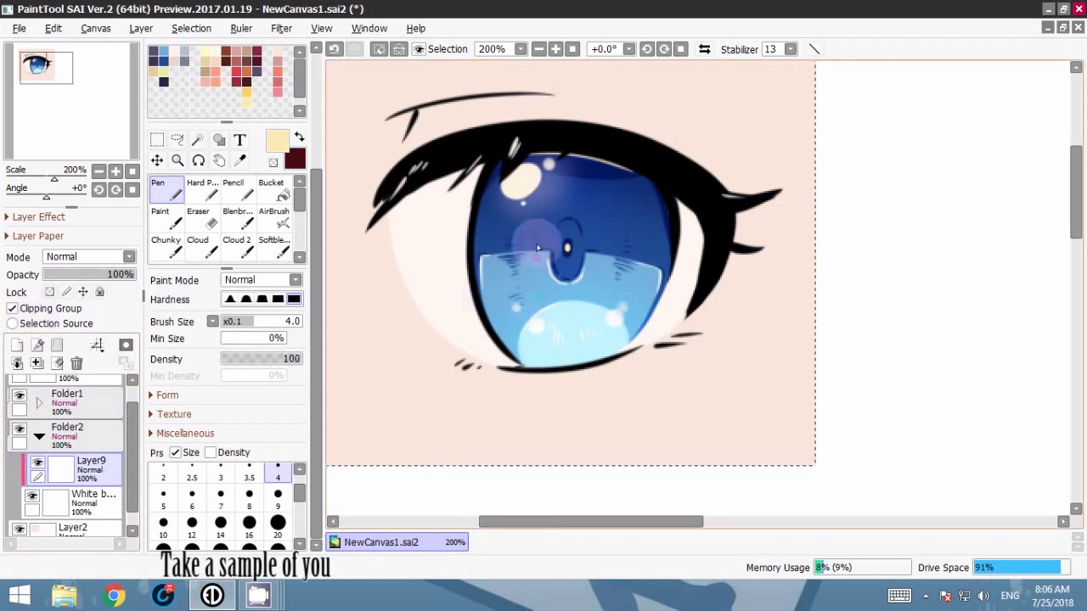
left_click(430, 248, "alt")
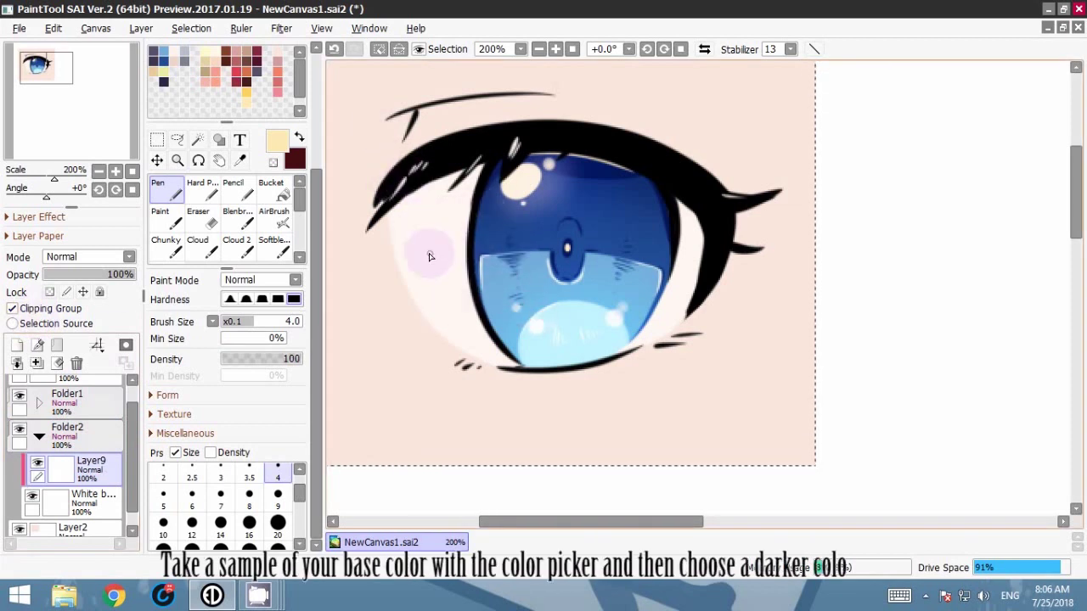
scroll(319, 190, "up", 3)
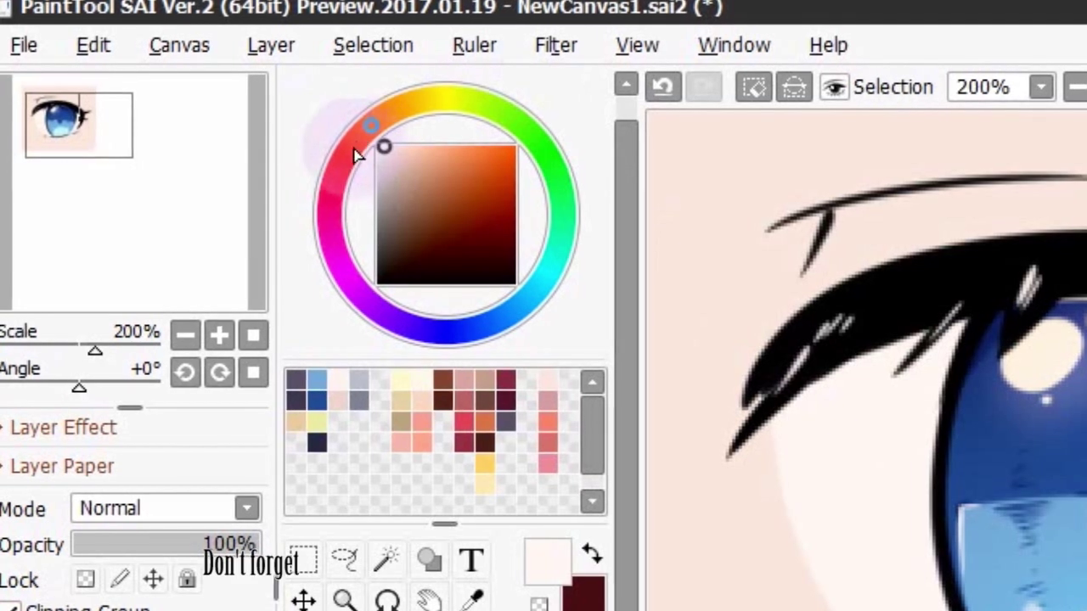
left_click_drag(356, 155, 332, 212)
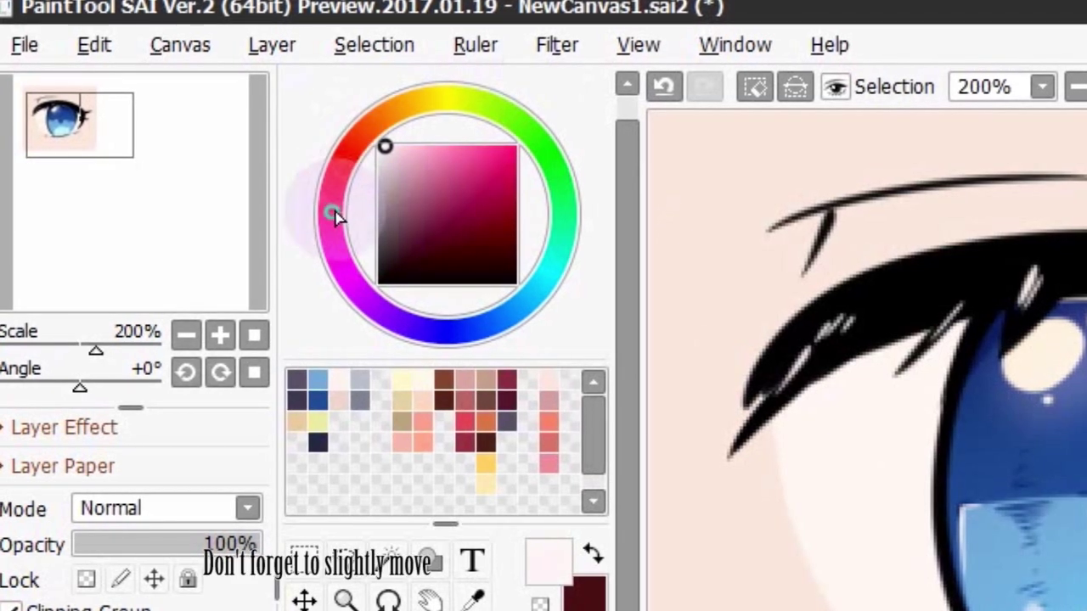
left_click(387, 166)
left_click_drag(387, 165, 385, 169)
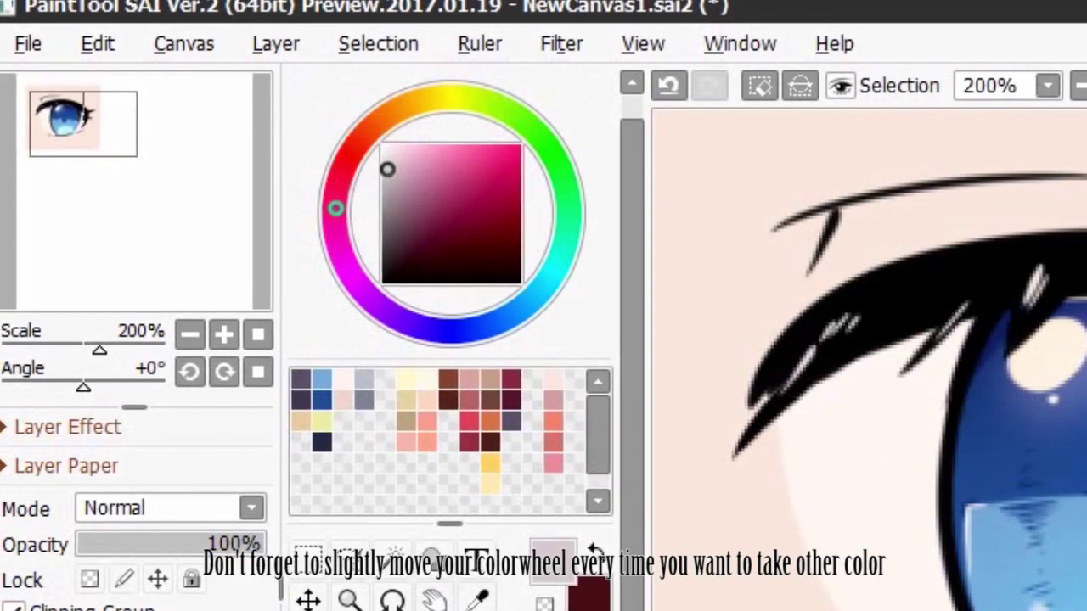
Step: Draw the shadow boundary across both sides of the eye white with the Pen at size 4 and fill the area above at size 9
left_click_drag(946, 503, 807, 524)
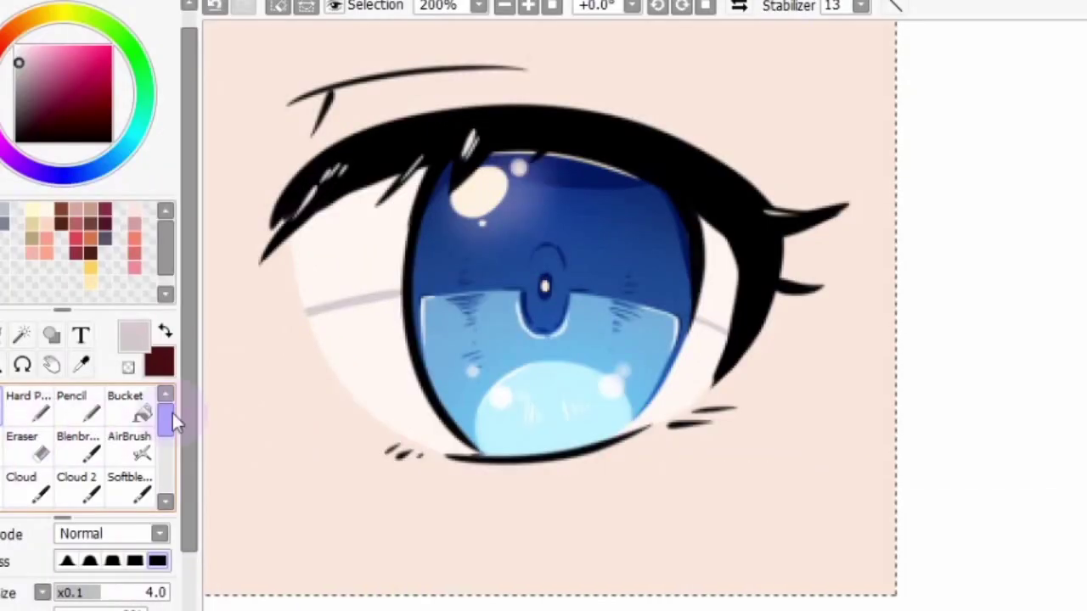
left_click_drag(188, 441, 188, 588)
left_click(135, 610)
mouse_move(297, 236)
left_mouse_down()
mouse_move(365, 184)
mouse_move(309, 295)
mouse_move(400, 212)
mouse_move(364, 235)
mouse_move(411, 174)
left_mouse_up()
mouse_move(705, 272)
left_mouse_down()
mouse_move(721, 308)
mouse_move(697, 298)
mouse_move(696, 223)
mouse_move(716, 243)
mouse_move(720, 213)
left_mouse_up()
left_click(136, 609)
left_click_drag(406, 279, 413, 337)
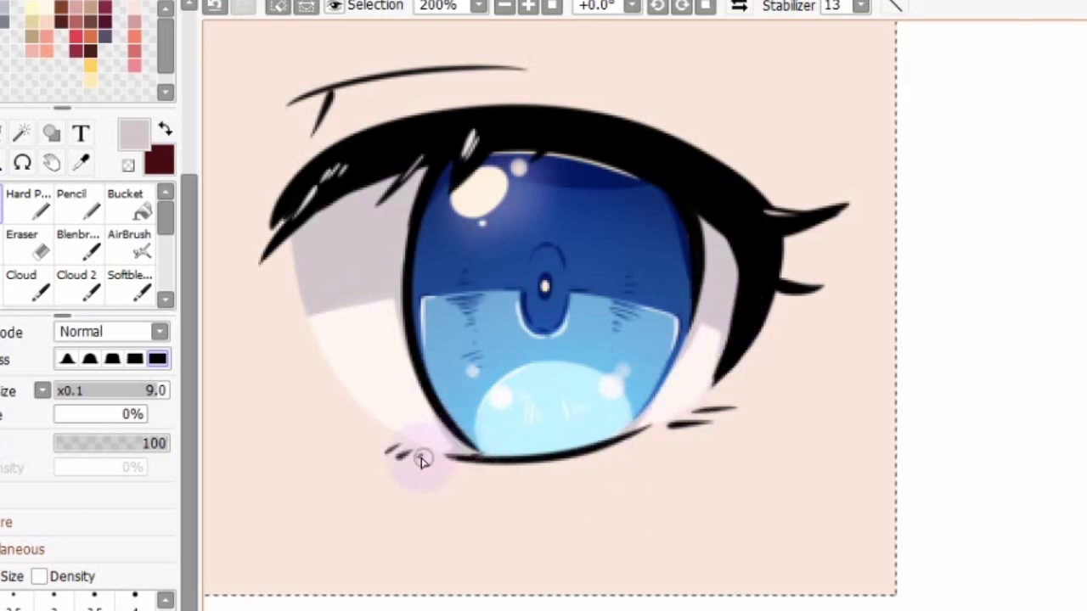
Step: Shade the eye white beside the iris and under the upper lid with the Pen in a greyish blue derived from the light iris color
mouse_move(683, 476)
left_mouse_down()
mouse_move(664, 449)
mouse_move(696, 388)
mouse_move(712, 491)
left_mouse_up()
right_click(597, 209)
left_click_drag(191, 194, 191, 133)
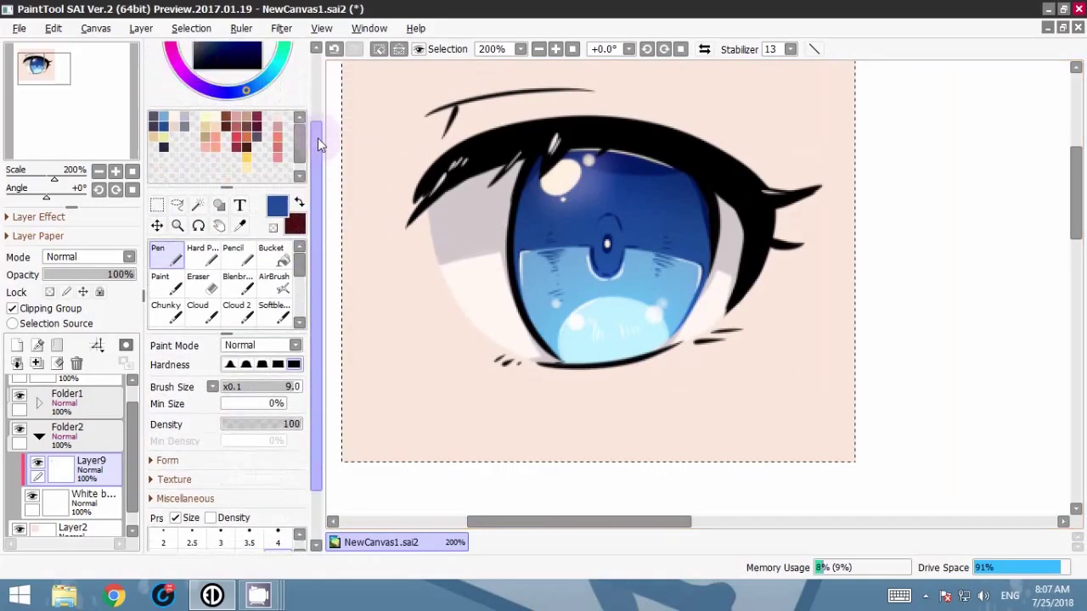
scroll(317, 138, "up", 3)
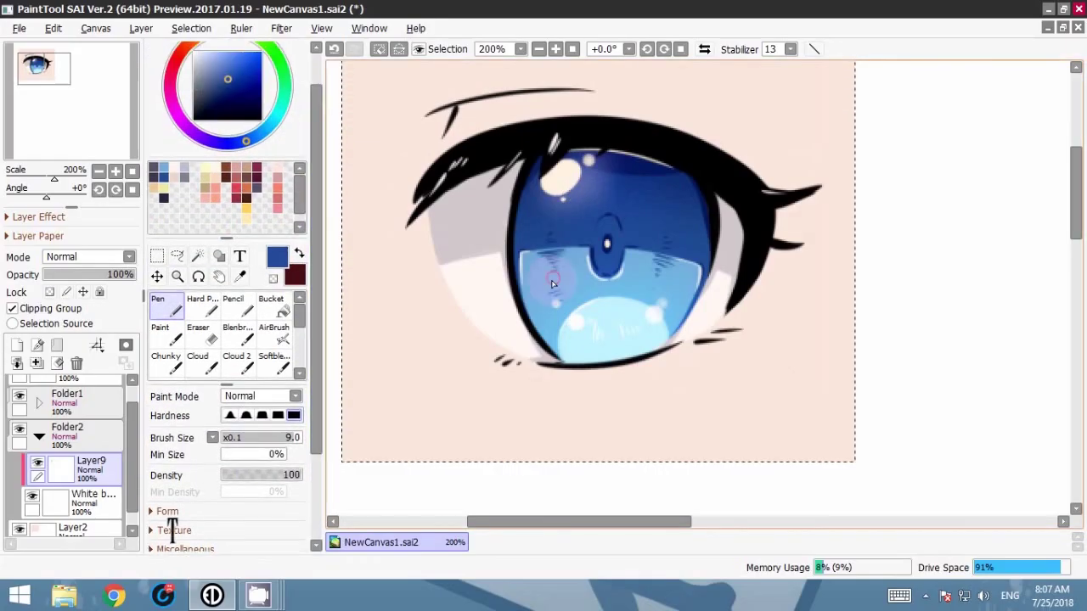
left_click(552, 276, "alt")
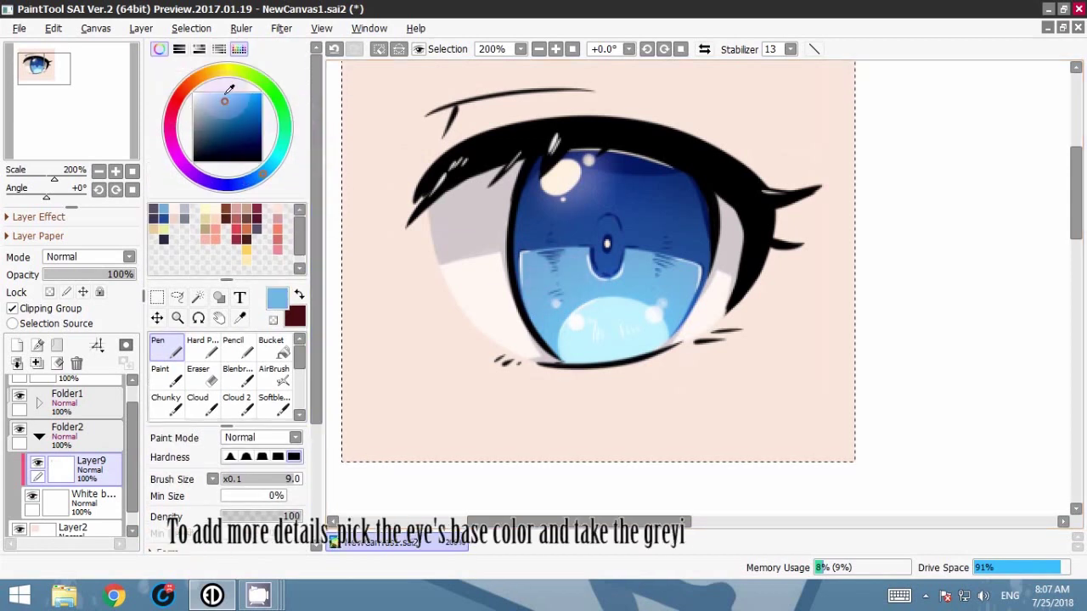
left_click(202, 104)
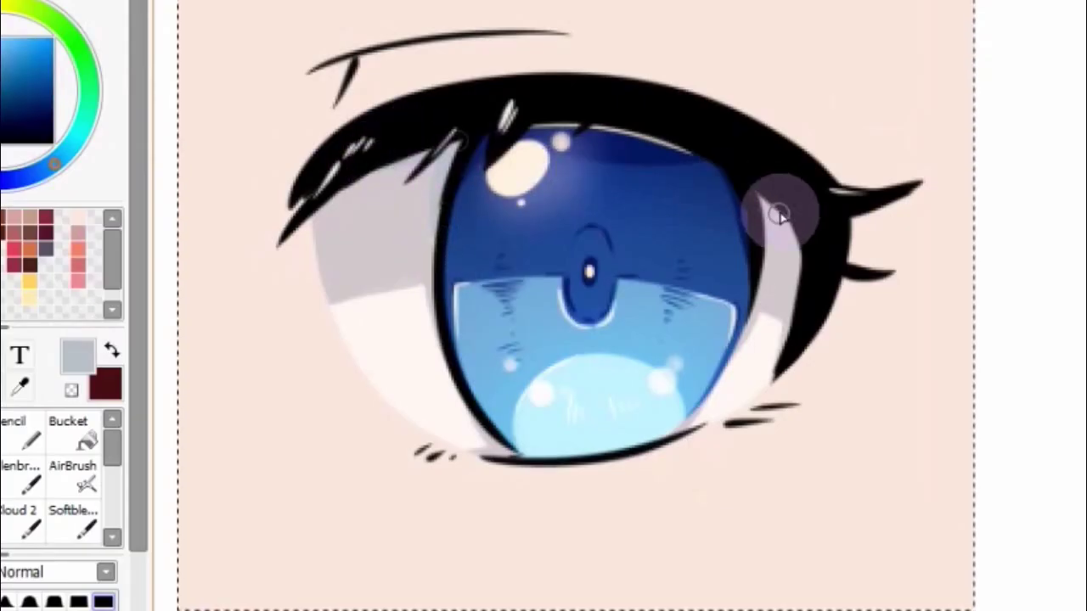
left_click_drag(781, 215, 810, 270)
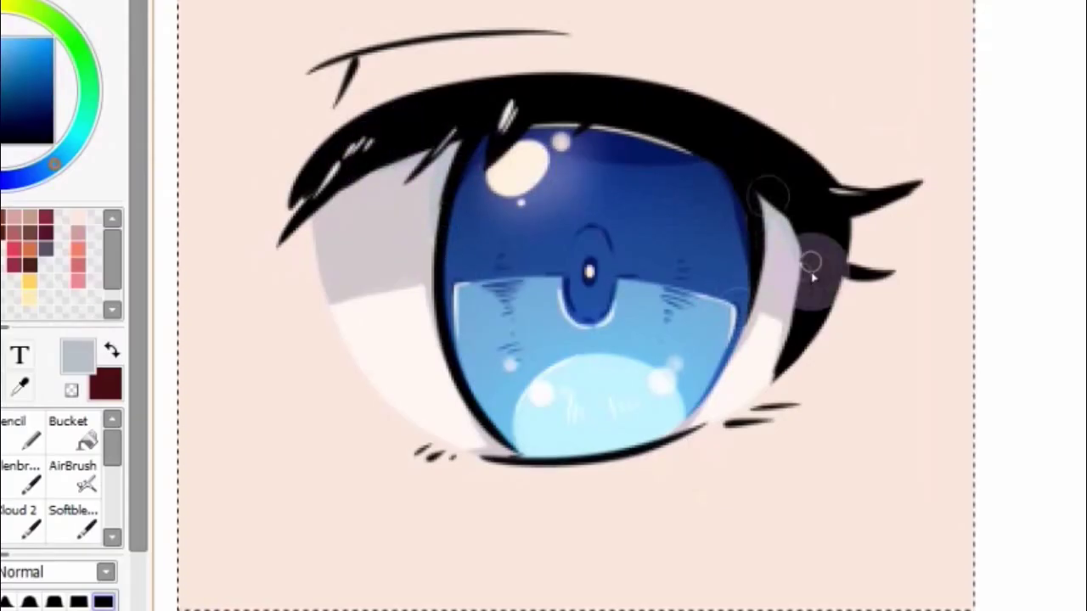
mouse_move(771, 350)
left_mouse_down()
mouse_move(770, 340)
mouse_move(745, 373)
left_mouse_up()
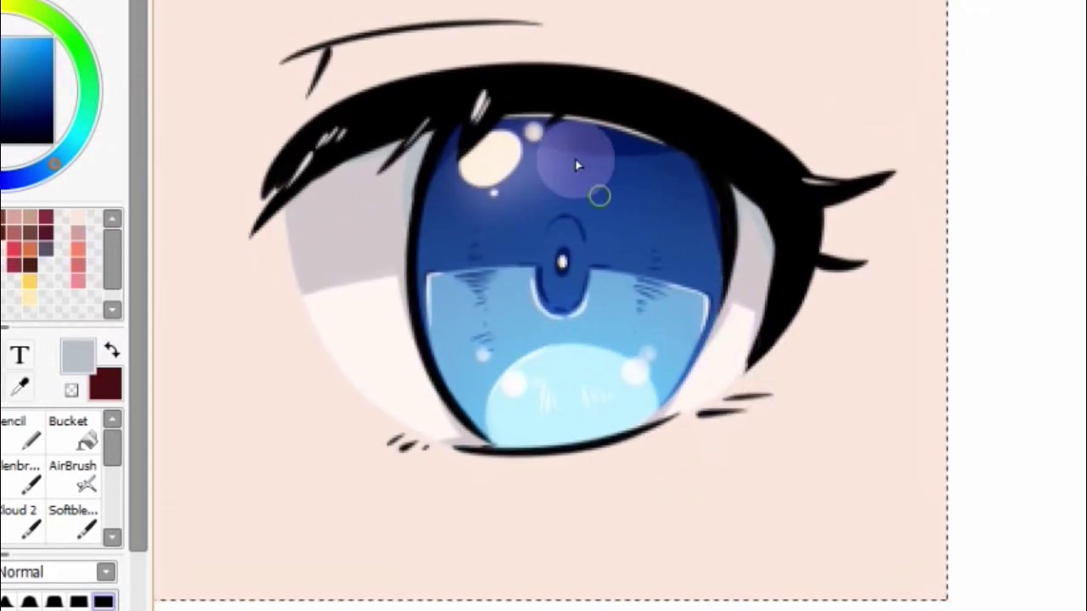
left_click(474, 0)
left_click(480, 0)
left_click(484, 0)
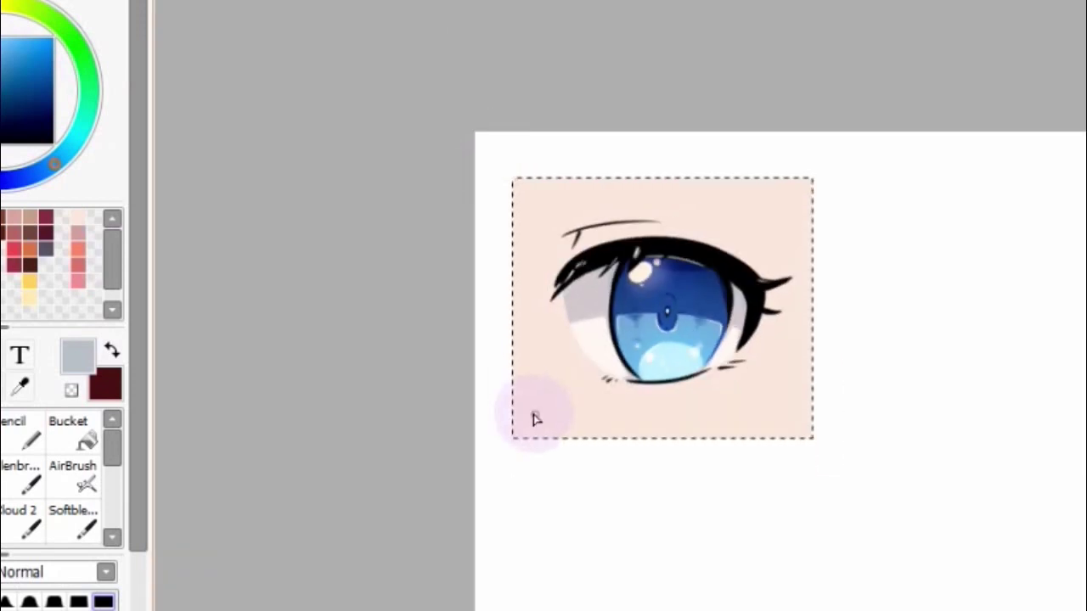
left_click(514, 0)
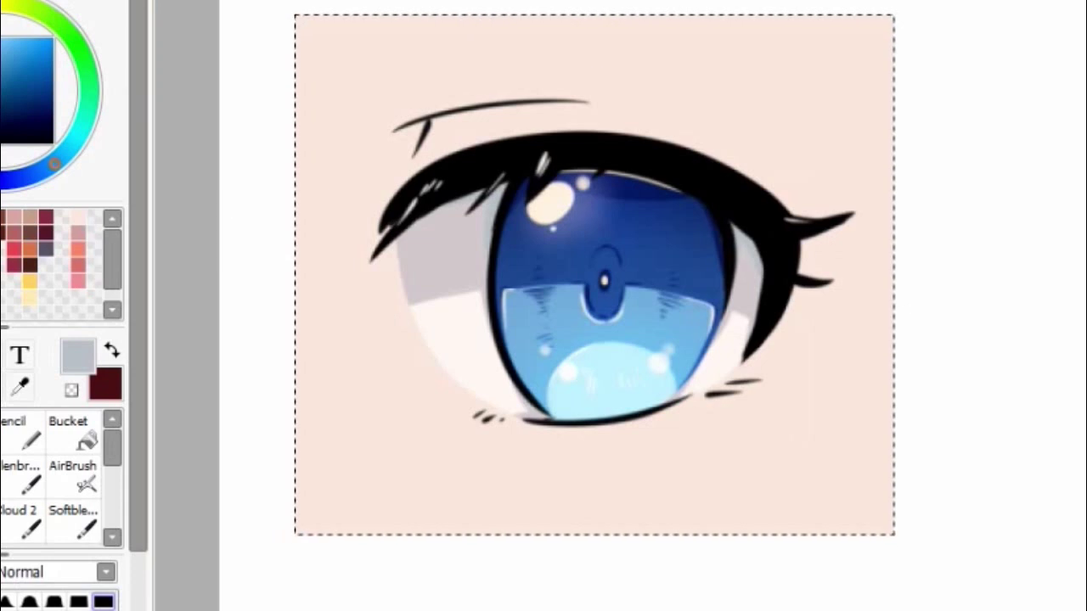
left_click(0, 390)
key("ctrl+z")
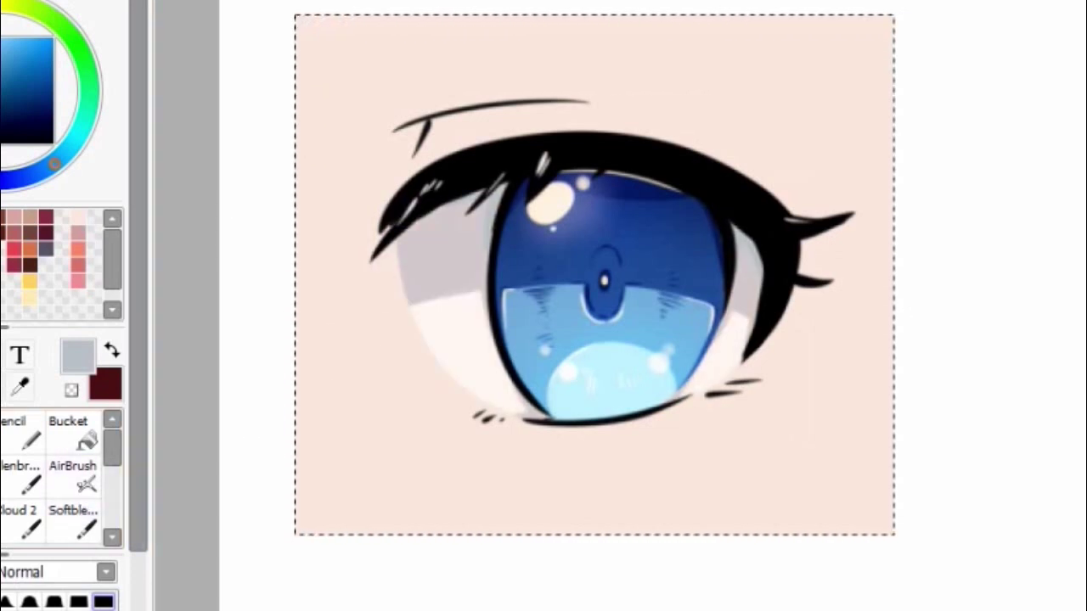
mouse_move(428, 387)
left_mouse_down()
mouse_move(461, 364)
mouse_move(442, 365)
left_mouse_up()
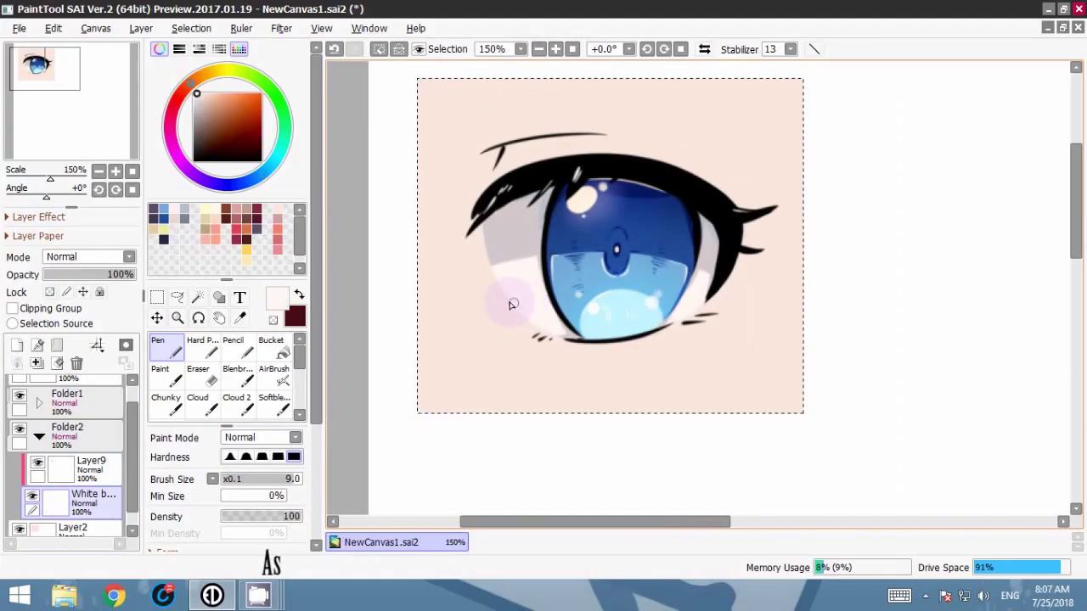
key("ctrl+z")
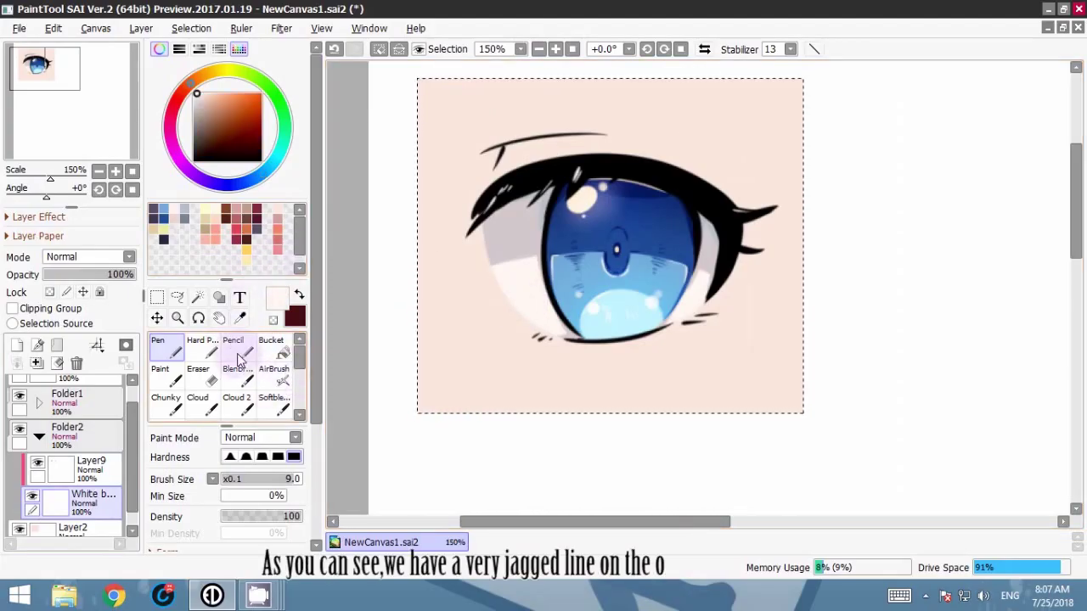
Step: Soften the jagged outer edge of the eye white on the White base layer with the soft blending brush at size 20
left_click(268, 407)
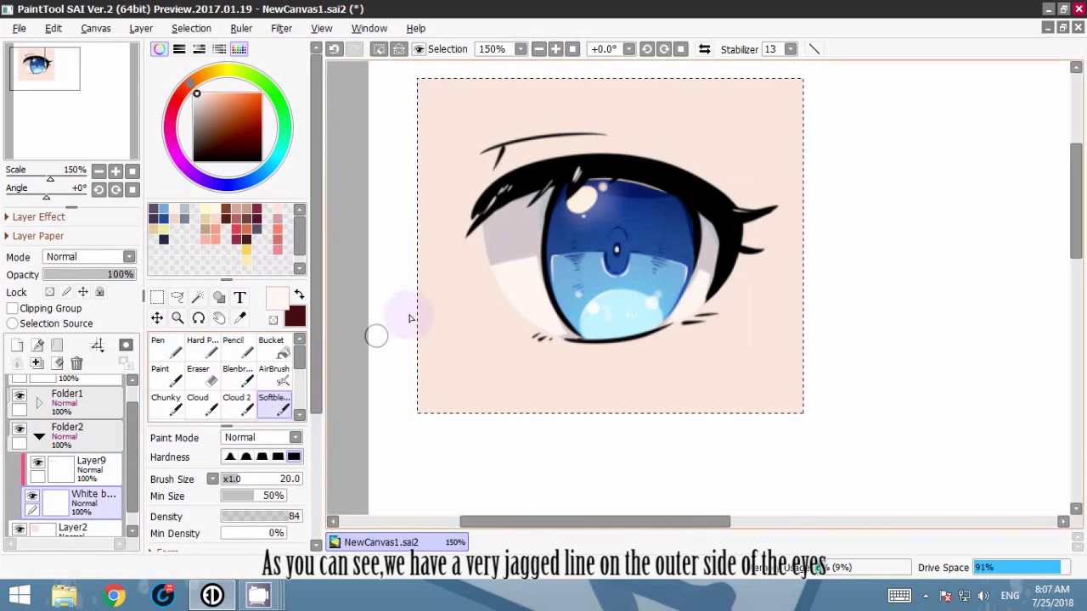
mouse_move(485, 238)
left_mouse_down()
mouse_move(498, 275)
mouse_move(477, 267)
left_mouse_up()
mouse_move(481, 224)
left_mouse_down()
mouse_move(498, 293)
mouse_move(484, 271)
mouse_move(527, 319)
mouse_move(494, 269)
mouse_move(527, 306)
mouse_move(533, 327)
mouse_move(526, 316)
mouse_move(555, 334)
mouse_move(471, 238)
mouse_move(500, 212)
left_mouse_up()
left_click_drag(499, 373, 527, 277)
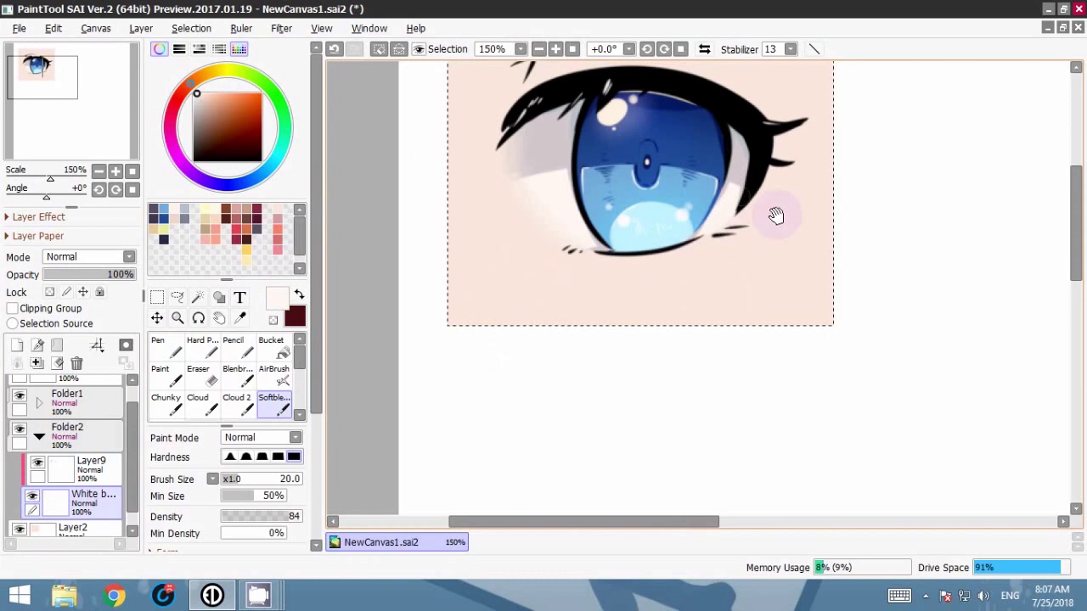
left_click_drag(776, 213, 767, 262)
Step: Fade the outer part of the eye white's shadow on the clipped layer with the AirBrush at size 50 in transparent color
left_click(37, 466)
left_click(36, 467)
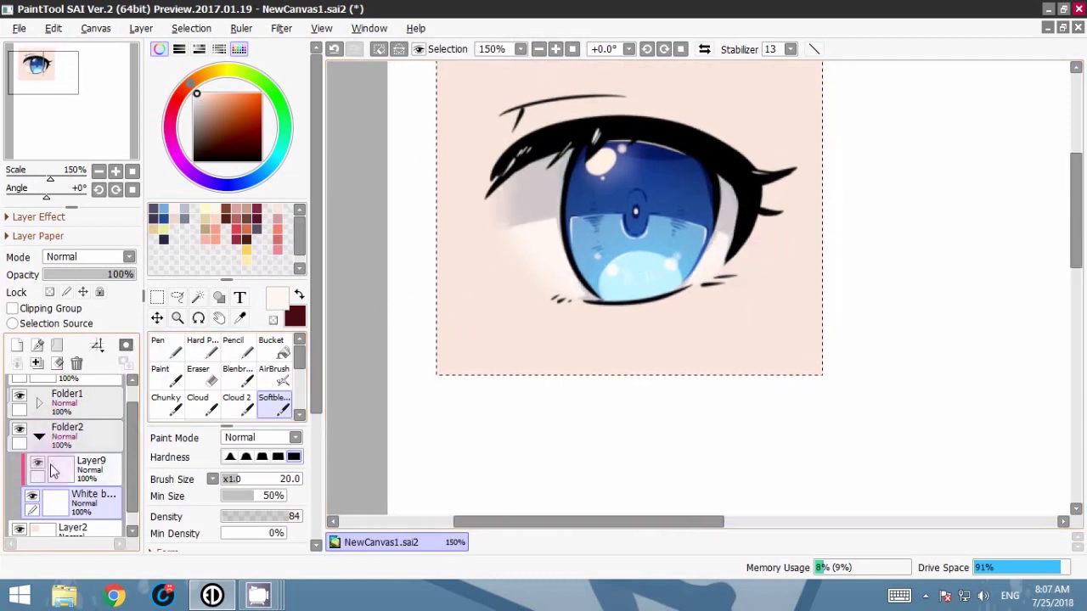
left_click(75, 472)
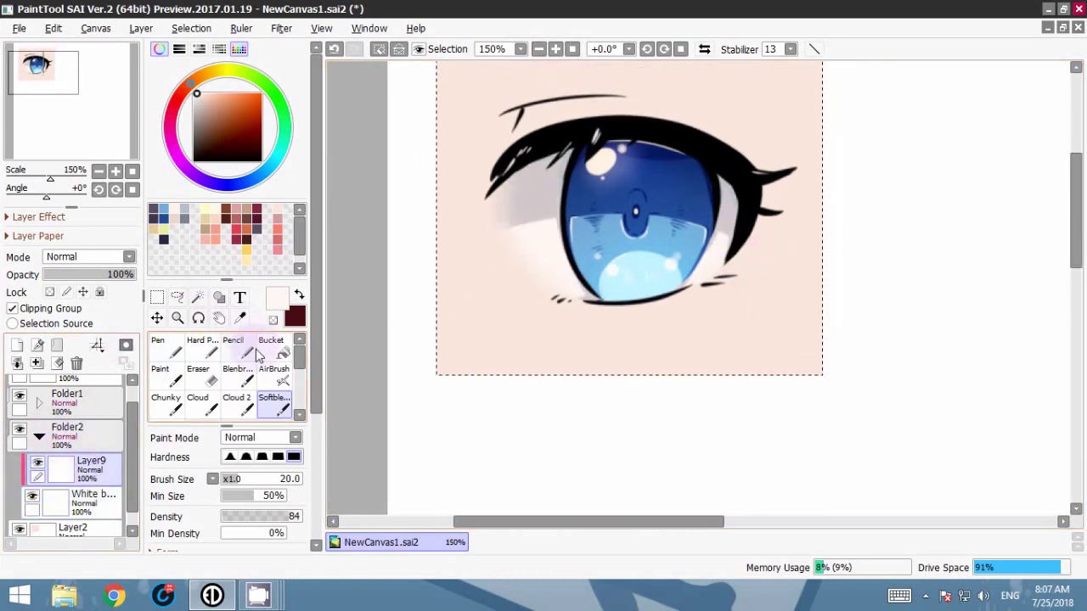
left_click(274, 373)
mouse_move(551, 247)
left_mouse_down()
mouse_move(492, 248)
mouse_move(515, 224)
mouse_move(514, 206)
mouse_move(494, 241)
mouse_move(512, 162)
left_mouse_up()
left_click(273, 319)
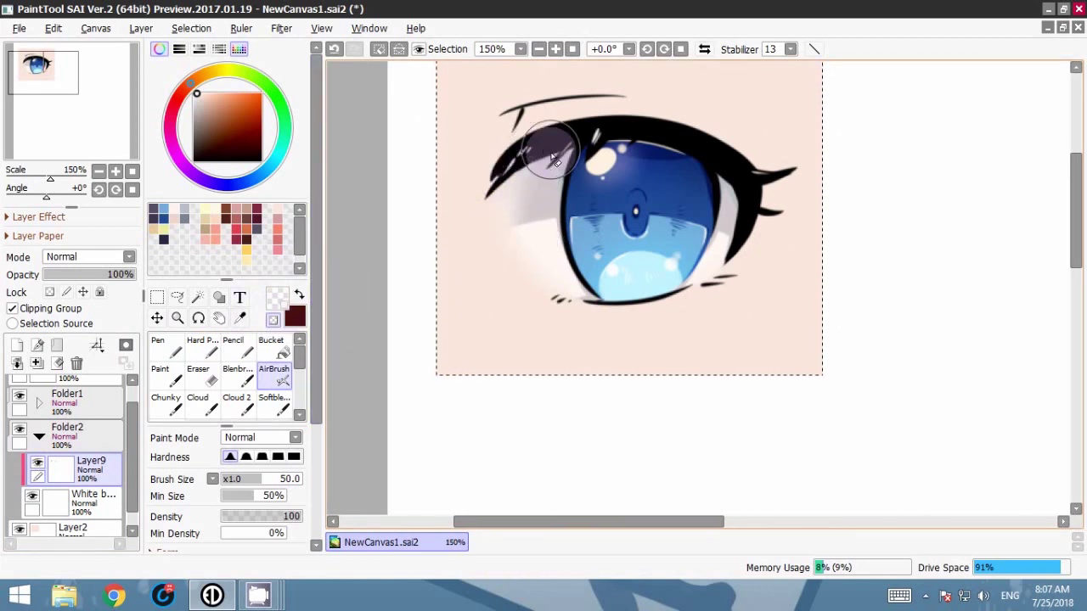
left_click_drag(720, 315, 688, 297)
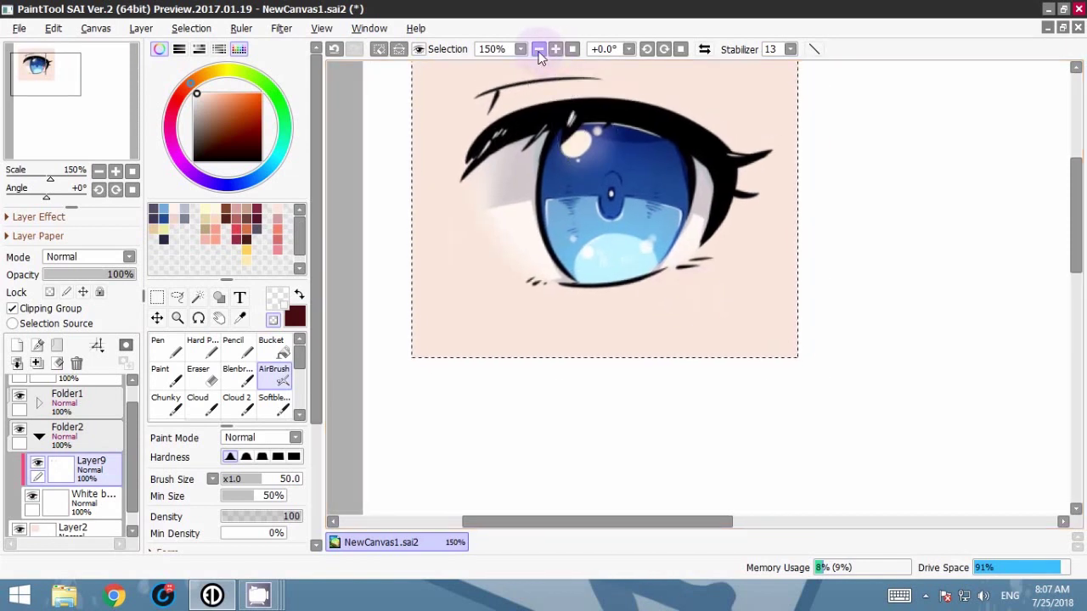
Step: Rename the line art folder as Lineart and add a clipped layer above the line art layer inside it
left_click(539, 48)
left_click(538, 49)
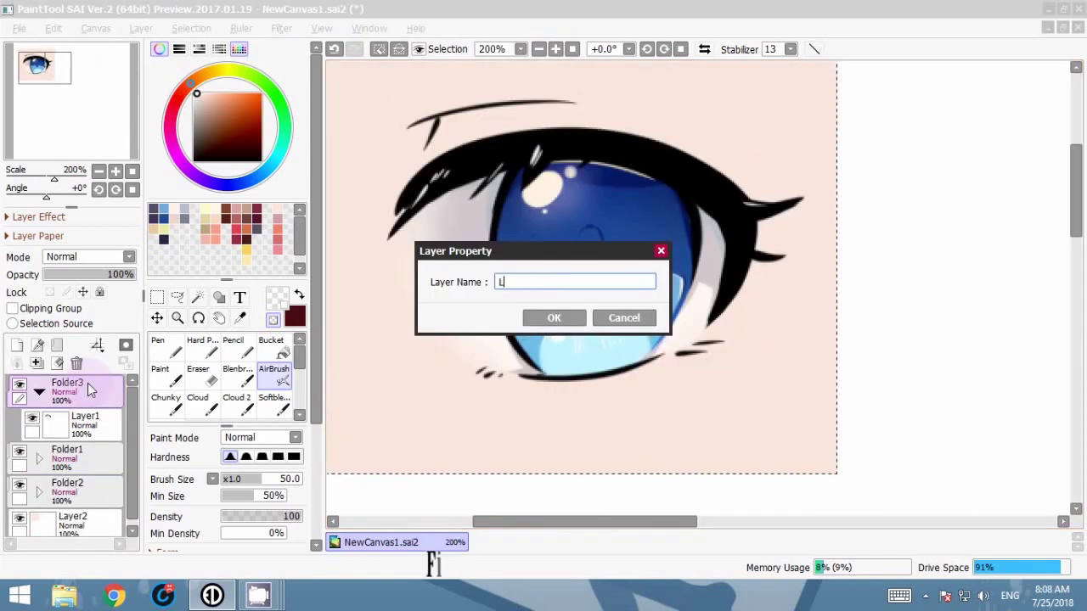
key("Return")
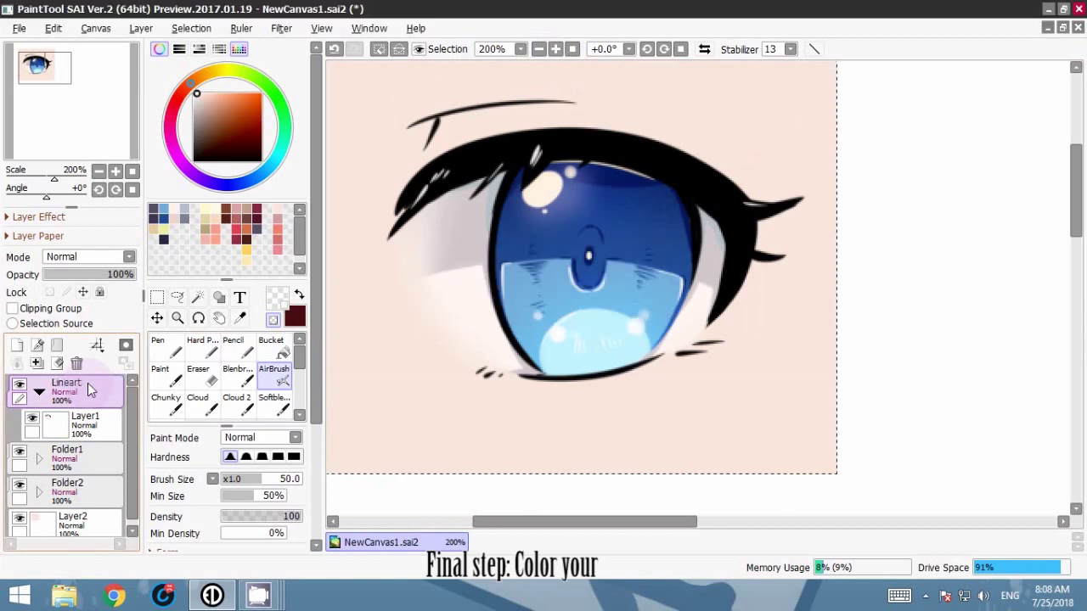
left_click(85, 420)
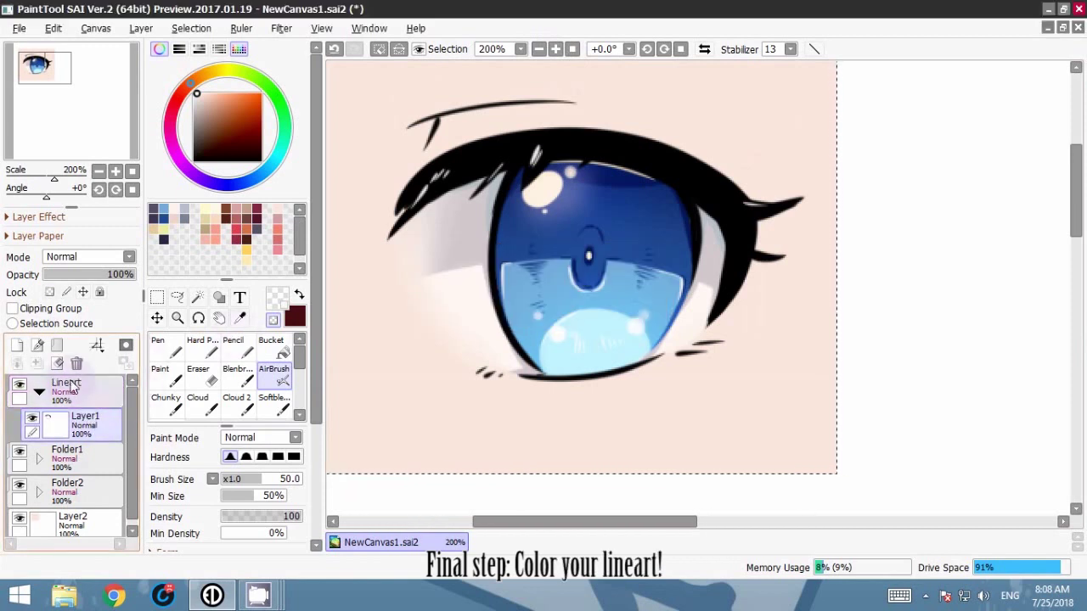
left_click(18, 345)
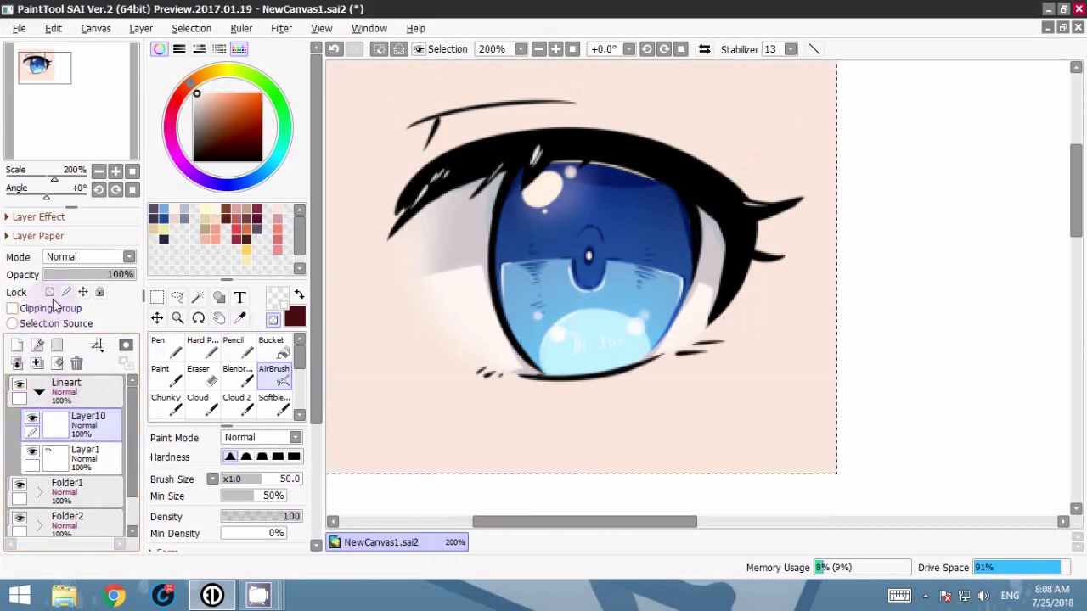
left_click(51, 308)
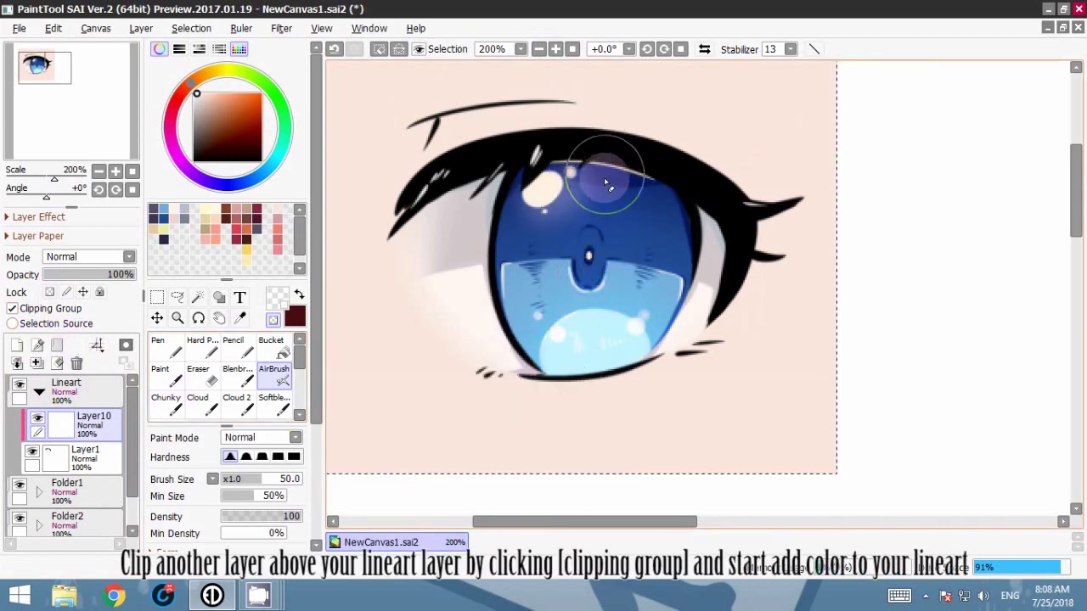
Step: Tint the line art around the iris with the AirBrush at size 50 in a dark blue sampled from the upper iris
left_click(605, 180, "alt")
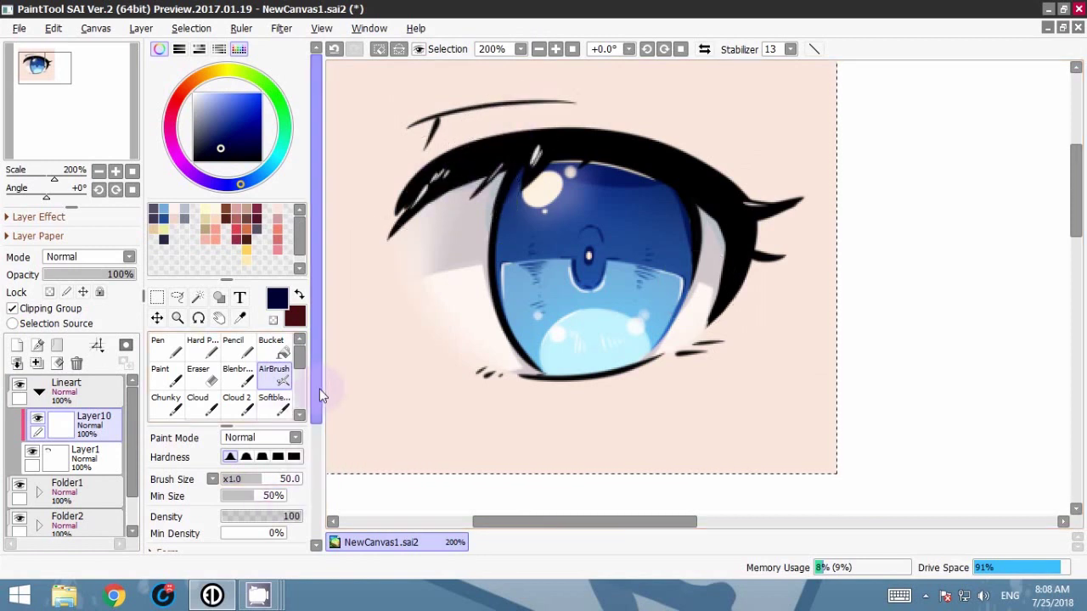
scroll(318, 408, "down", 5)
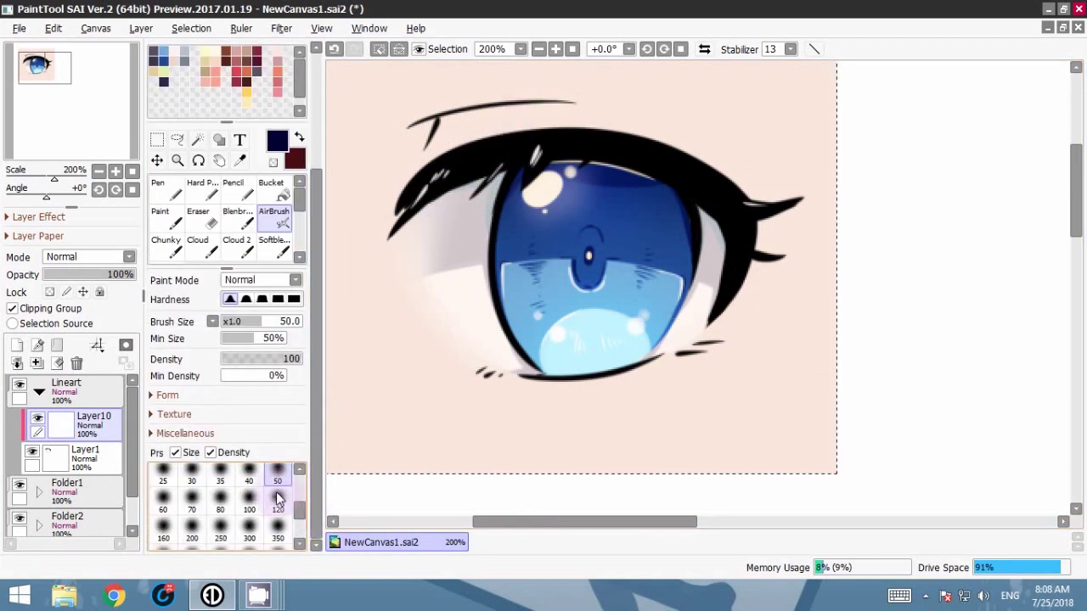
mouse_move(563, 337)
left_mouse_down()
mouse_move(566, 243)
mouse_move(602, 278)
mouse_move(680, 226)
left_mouse_up()
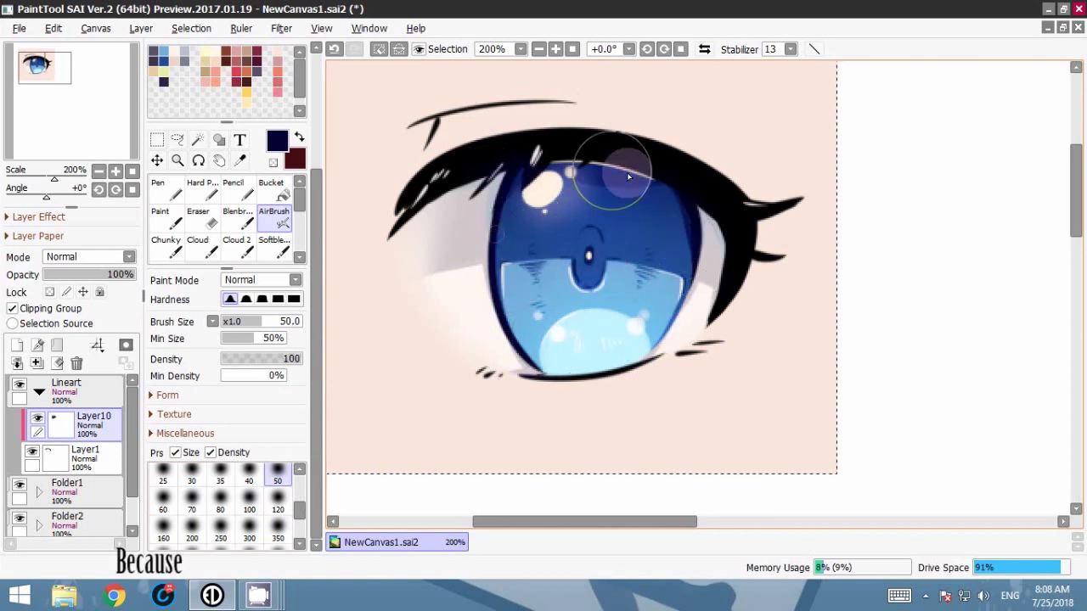
Step: Tint the upper lash line dark blue in the middle and dark reddish brown toward its ends with the AirBrush at size 50
mouse_move(628, 177)
left_mouse_down()
mouse_move(575, 179)
mouse_move(554, 146)
left_mouse_up()
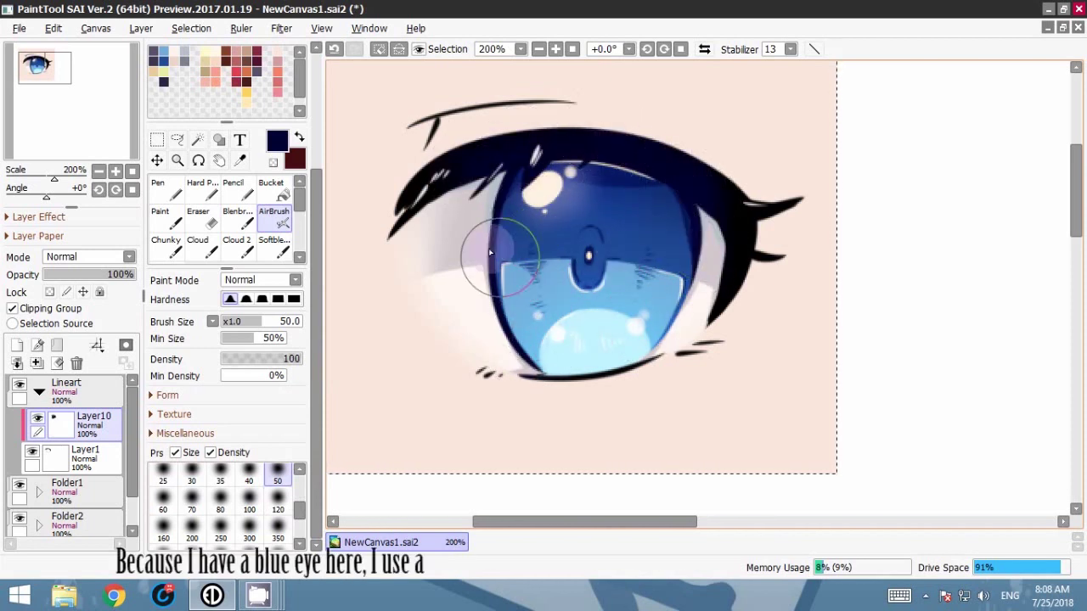
left_click_drag(315, 202, 315, 189)
left_click(298, 201)
mouse_move(364, 250)
left_mouse_down()
mouse_move(433, 209)
mouse_move(380, 225)
mouse_move(493, 169)
mouse_move(427, 186)
mouse_move(558, 150)
left_mouse_up()
mouse_move(703, 339)
left_mouse_down()
mouse_move(731, 223)
mouse_move(642, 161)
left_mouse_up()
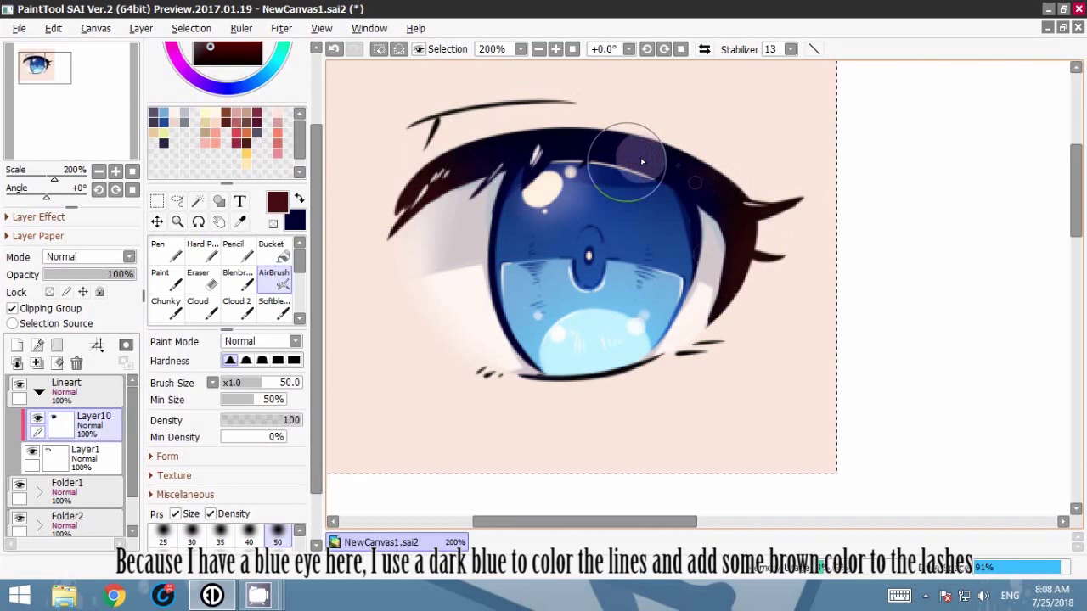
mouse_move(717, 201)
left_mouse_down()
mouse_move(764, 195)
mouse_move(729, 286)
mouse_move(772, 230)
mouse_move(651, 188)
left_mouse_up()
Step: Blend sampled dark blue into the upper lashes, and tint the outer corner and lower lash line dark reddish brown with the AirBrush
right_click(647, 157)
mouse_move(640, 148)
left_mouse_down()
mouse_move(702, 195)
mouse_move(708, 170)
mouse_move(749, 257)
mouse_move(700, 210)
mouse_move(735, 257)
mouse_move(731, 283)
left_mouse_up()
left_click_drag(714, 167, 725, 222)
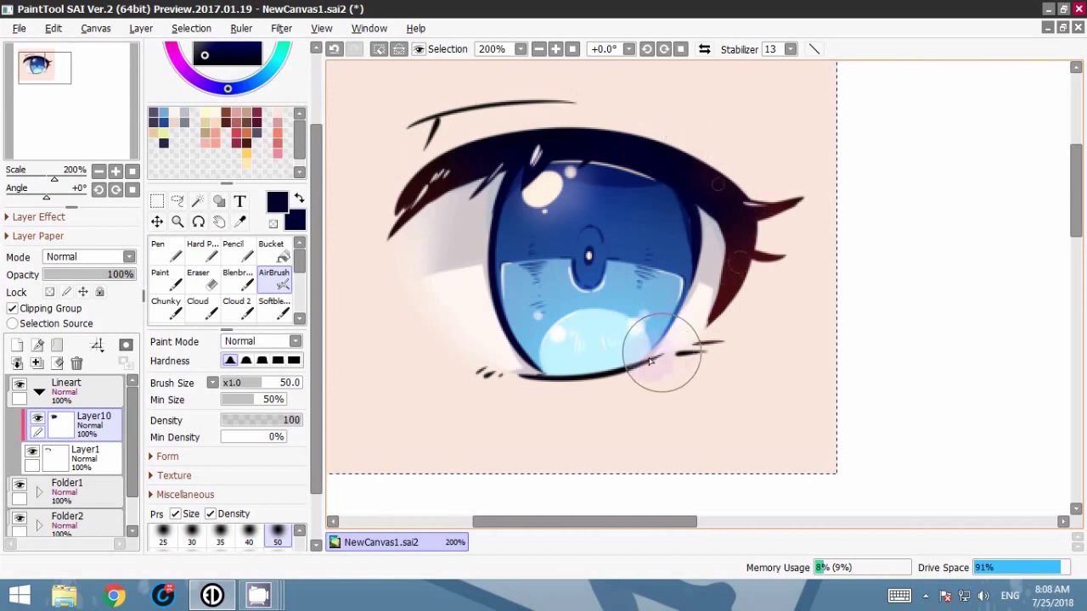
right_click(720, 309)
mouse_move(687, 348)
left_mouse_down()
mouse_move(674, 376)
mouse_move(481, 399)
mouse_move(509, 391)
mouse_move(582, 416)
left_mouse_up()
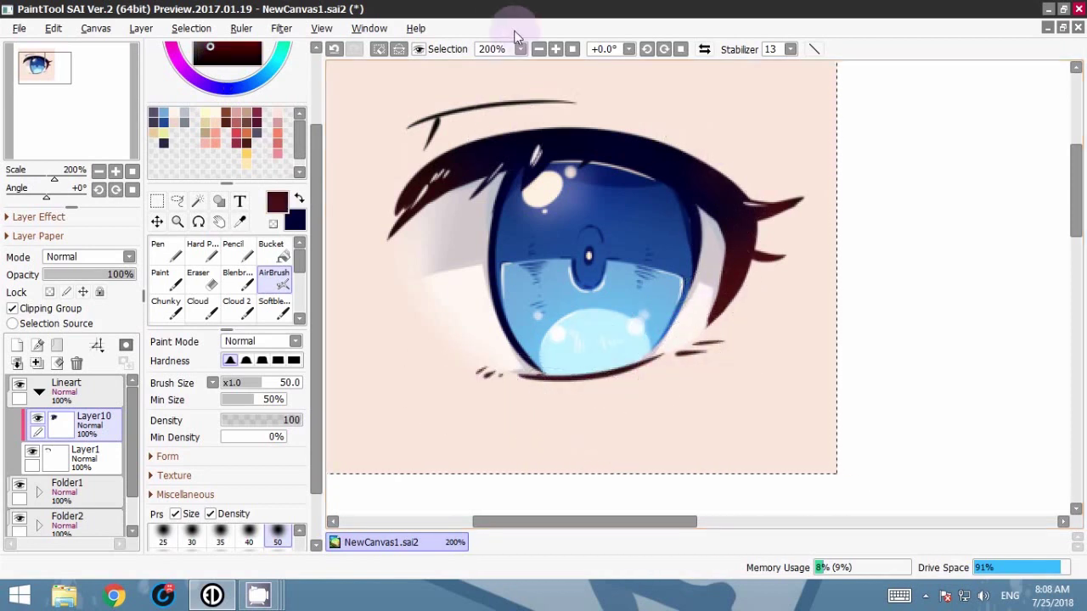
left_click(538, 48)
left_click(538, 48)
left_click(538, 48)
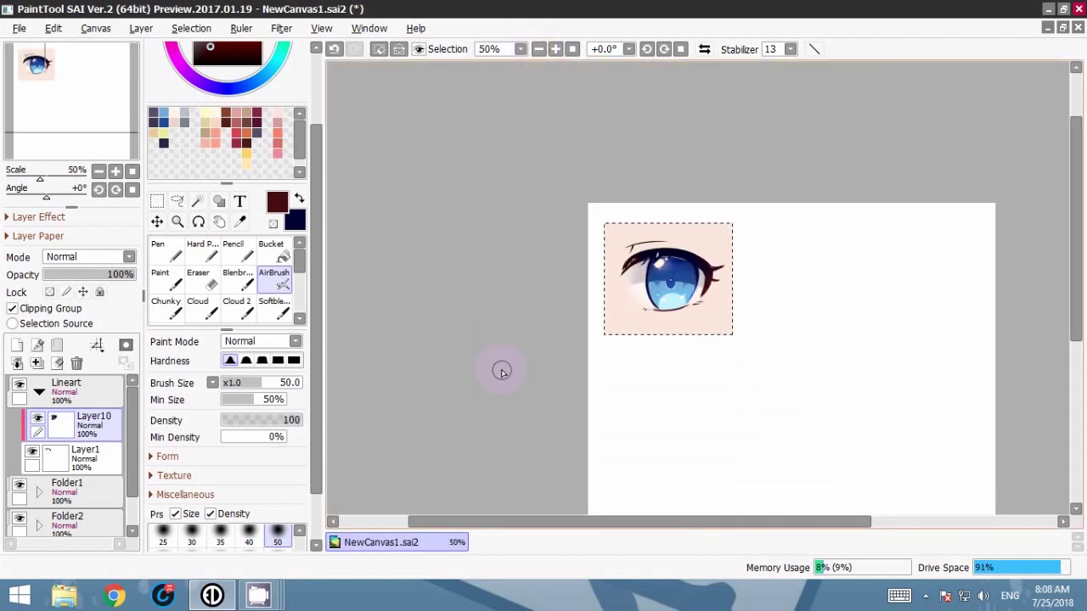
left_click(556, 48)
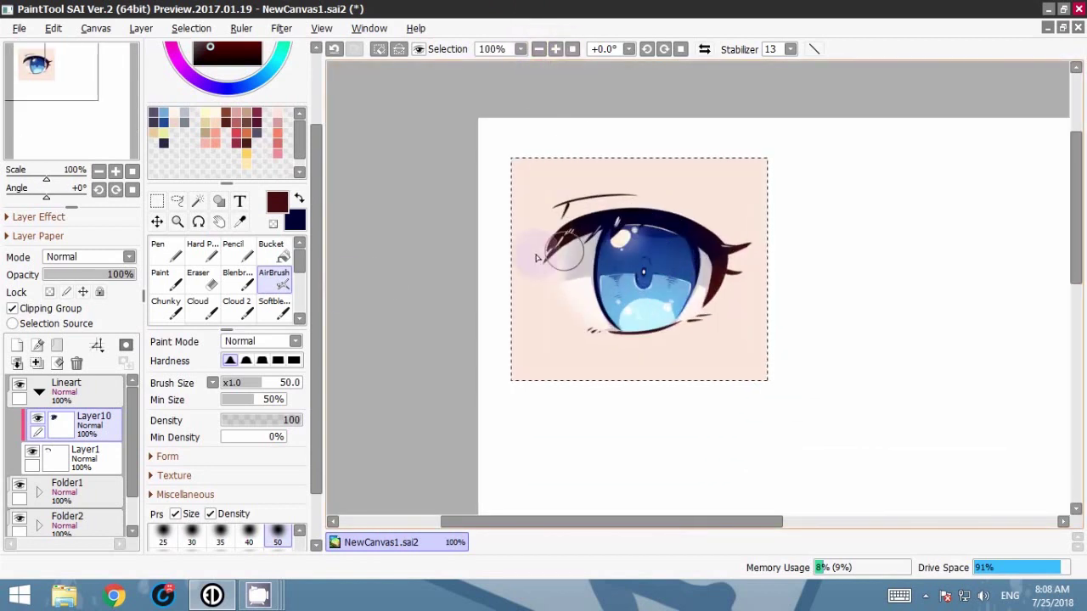
Step: Add a new layer above the collapsed Lineart folder and set up the Pen at size 9 in white
left_click(38, 392)
left_click(73, 405)
left_click(17, 345)
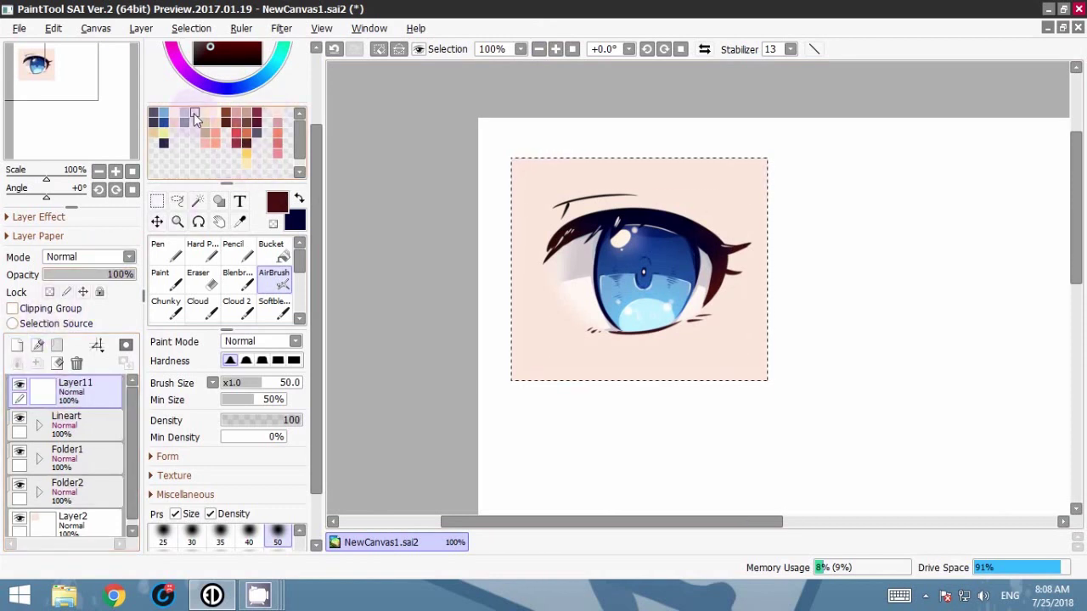
left_click_drag(315, 150, 312, 73)
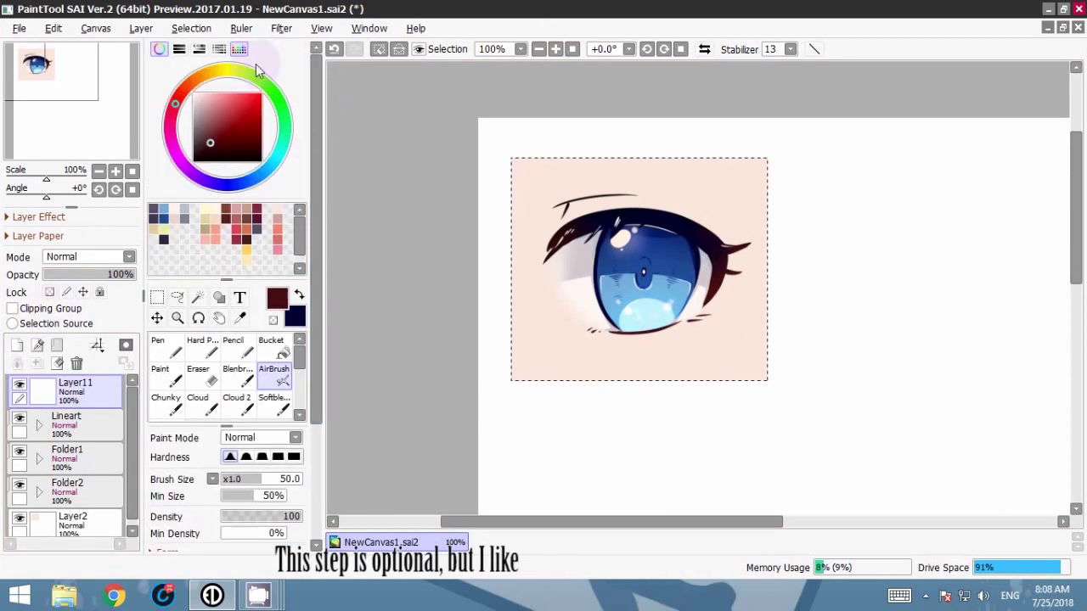
left_click_drag(214, 131, 175, 73)
left_click(158, 344)
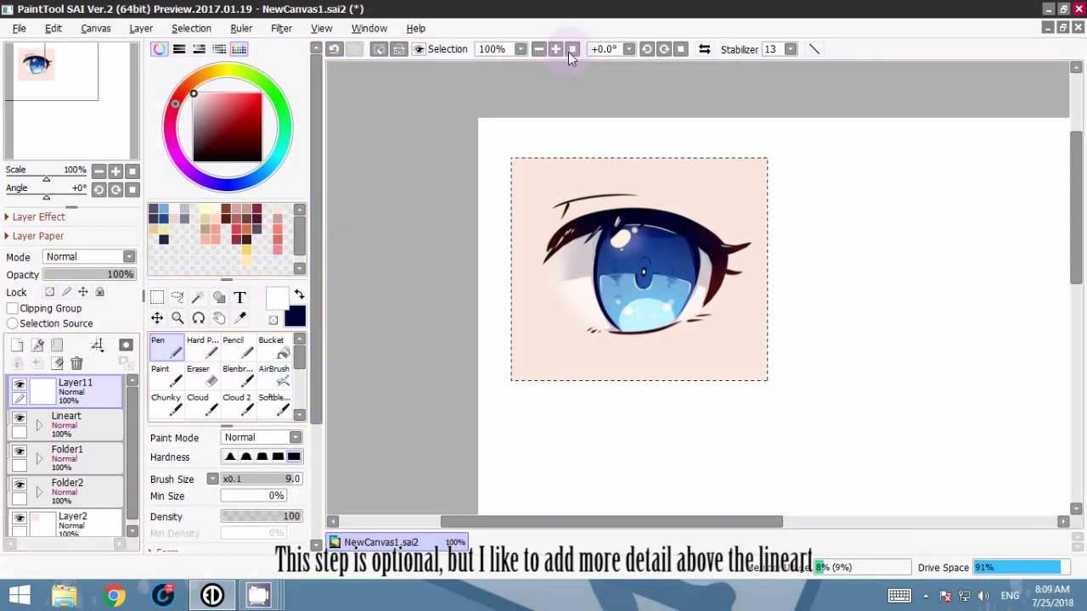
Step: Paint an elongated white highlight across the iris's left edge, tapering into the eye white
left_click(556, 48)
left_click(556, 49)
left_click_drag(526, 220, 640, 209)
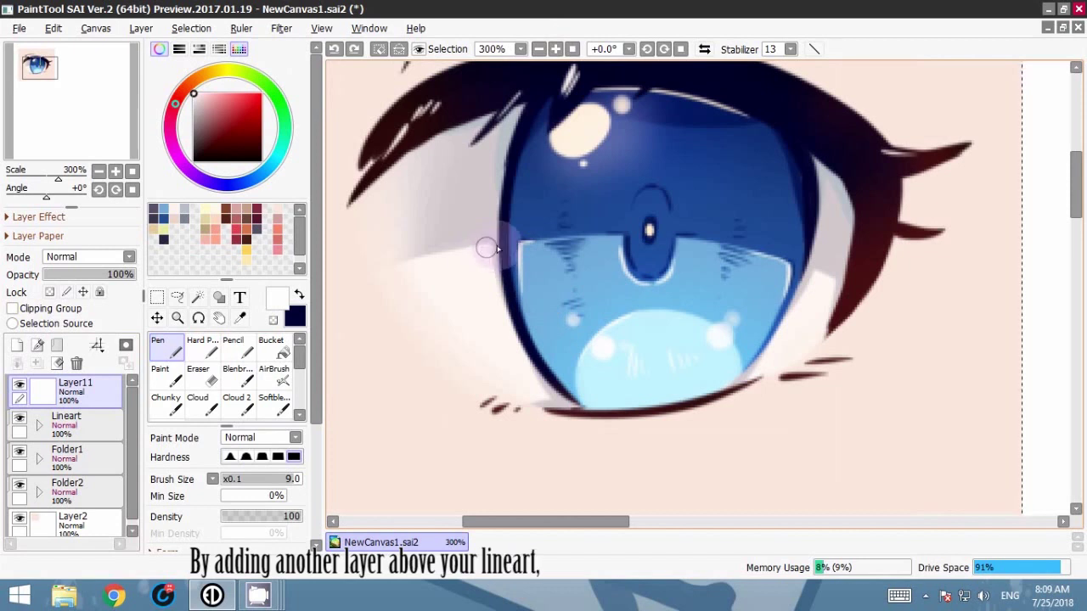
left_click_drag(513, 249, 478, 256)
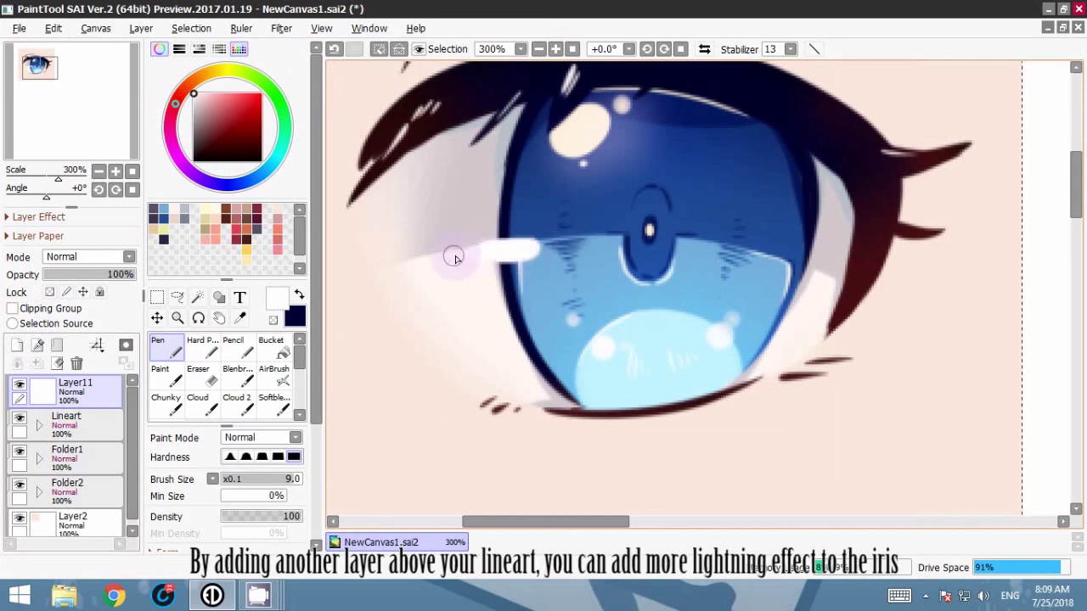
mouse_move(543, 246)
left_mouse_down()
mouse_move(497, 241)
mouse_move(508, 252)
mouse_move(546, 246)
left_mouse_up()
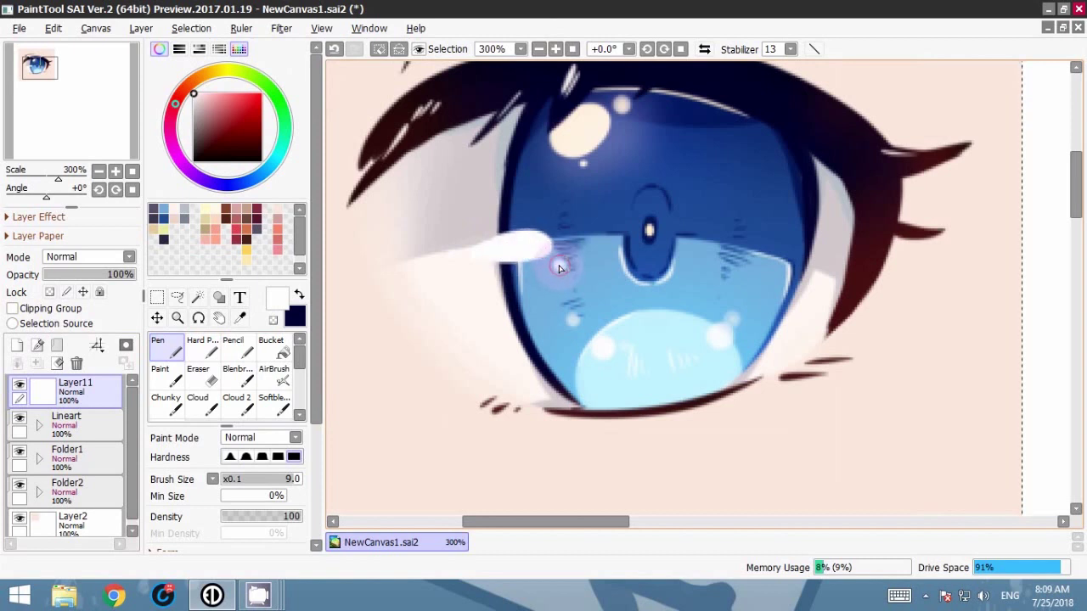
Step: Paint a matching white highlight across the iris's right edge and place small white dots near the highlights
mouse_move(802, 268)
left_mouse_down()
mouse_move(779, 258)
mouse_move(760, 278)
mouse_move(792, 259)
mouse_move(756, 270)
mouse_move(800, 270)
mouse_move(728, 264)
left_mouse_up()
left_click(760, 238)
key("ctrl+z")
key("ctrl+z")
left_click(767, 236)
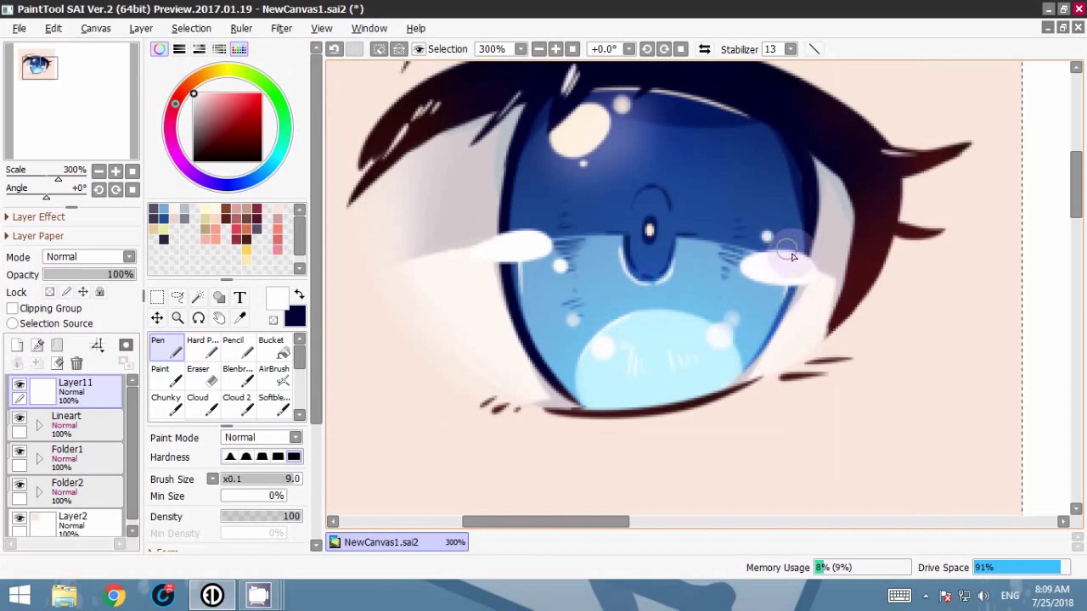
left_click(538, 49)
mouse_move(869, 291)
left_mouse_down()
mouse_move(851, 258)
mouse_move(854, 294)
left_mouse_up()
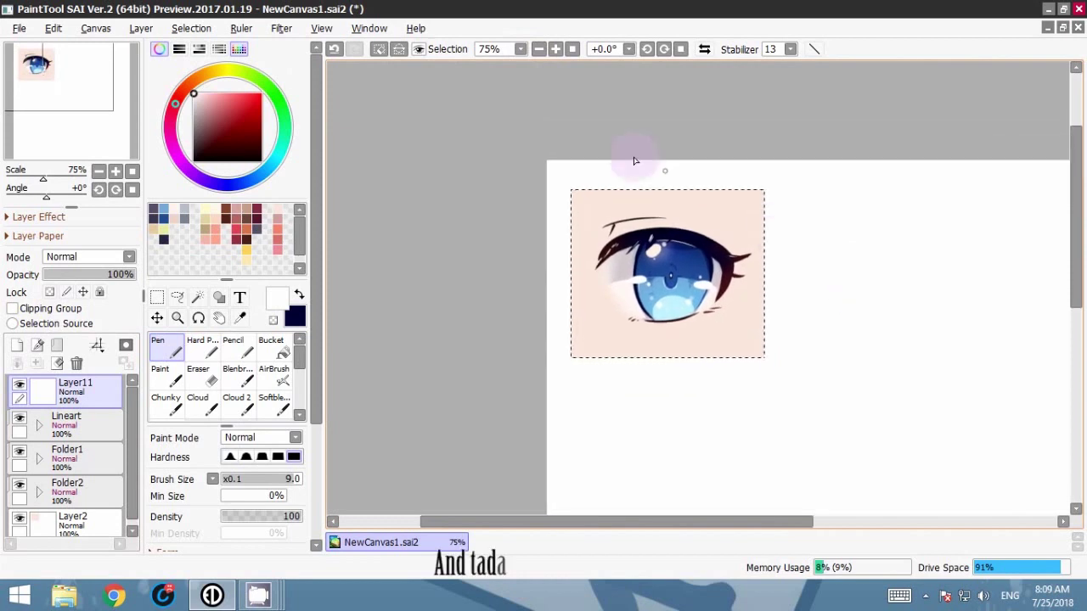
Step: Examine the finished eye both close up and as a whole
left_click(557, 51)
left_click(557, 51)
left_click(557, 51)
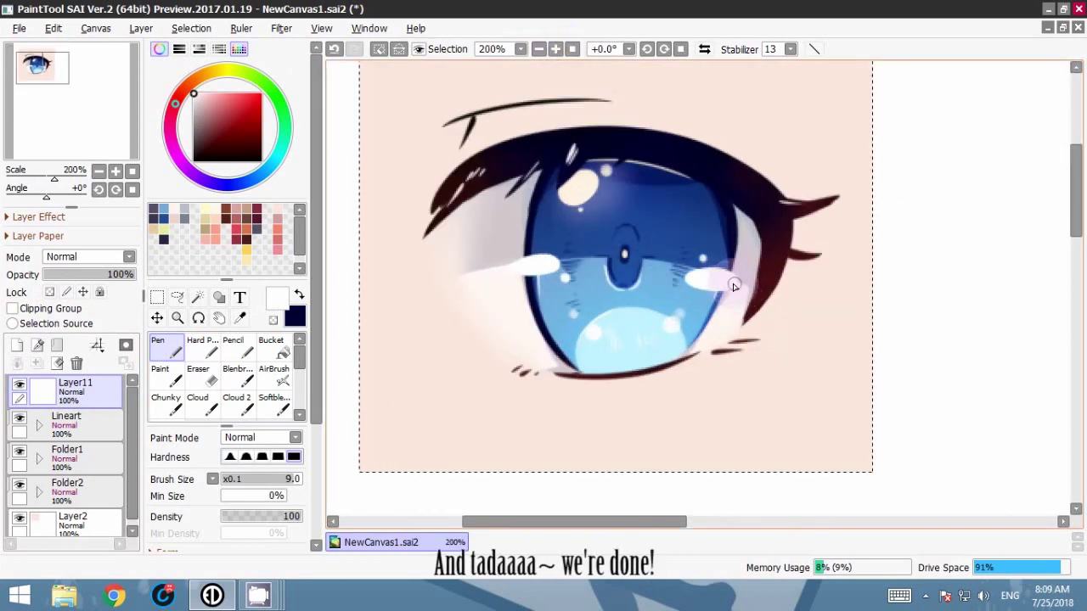
left_click_drag(709, 343, 728, 321)
left_click(538, 49)
left_click(538, 49)
left_click(539, 50)
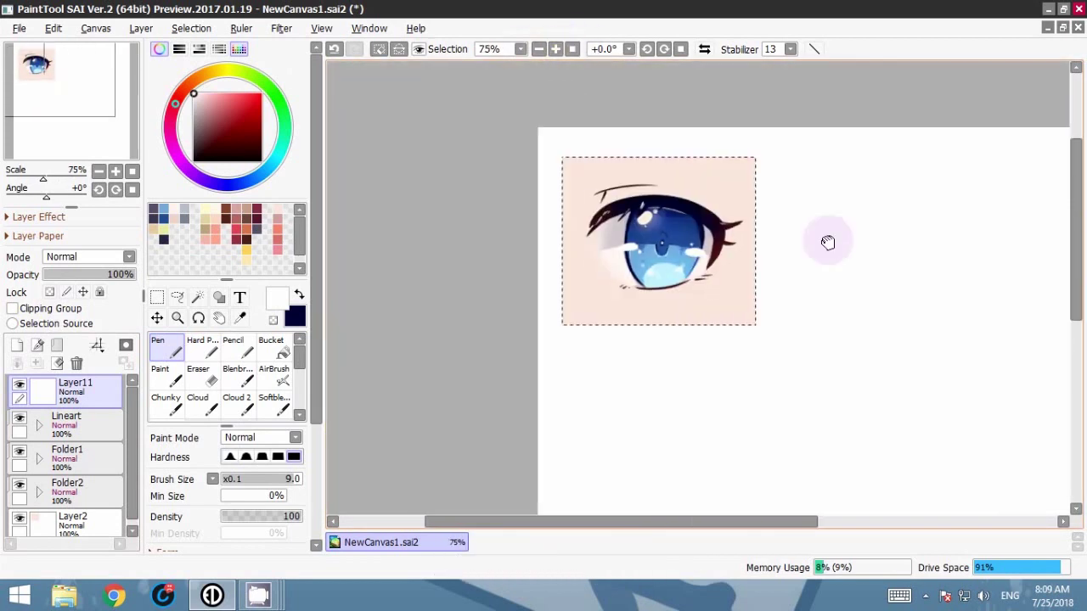
left_click_drag(827, 243, 786, 247)
left_click(555, 49)
left_click_drag(600, 233, 602, 250)
Step: Group all the eye's layers in a new folder, clear the old selection and make a new rectangular selection for a second eye
left_click(57, 345)
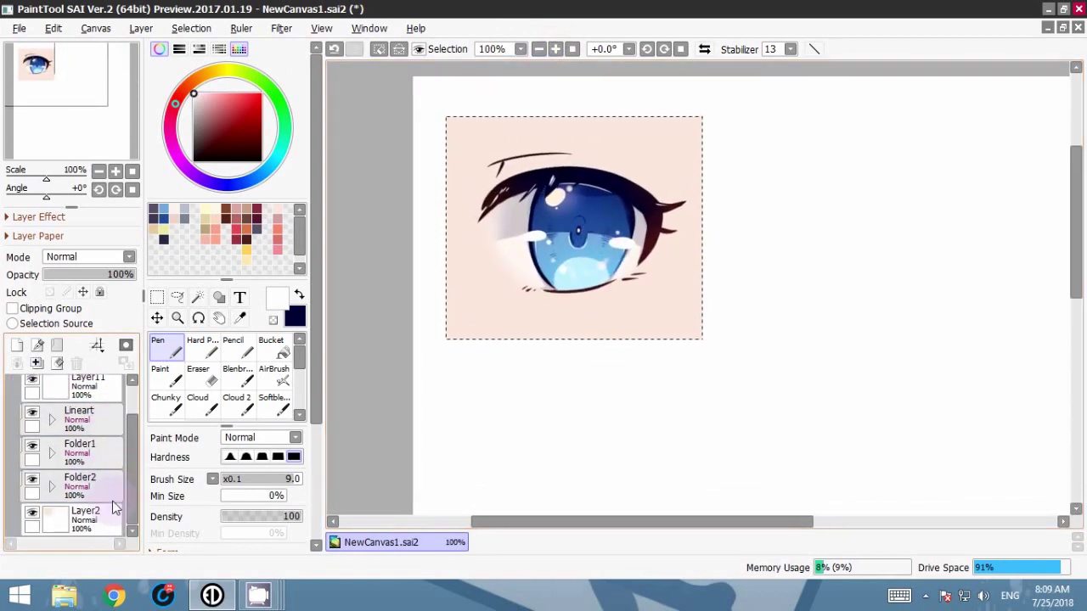
left_click(191, 29)
left_click(206, 48)
left_click(52, 417)
left_click(95, 475)
left_click(158, 297)
left_click_drag(437, 111, 707, 357)
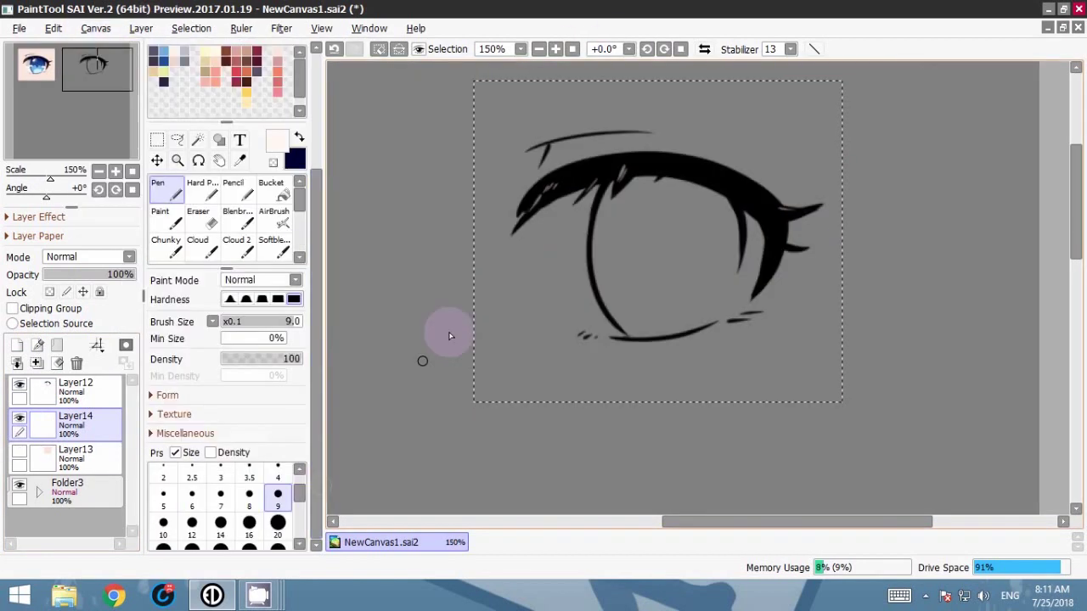
Step: Paint the second eye's white with the Pen at size 9 in off-white and soften its outer edge with the soft blending brush
left_click_drag(548, 203, 613, 333)
left_click_drag(713, 319, 750, 247)
left_click(274, 247)
mouse_move(543, 217)
left_mouse_down()
mouse_move(524, 241)
mouse_move(546, 264)
left_mouse_up()
left_click(250, 544)
Step: Fill the second eye's iris with light blue on its own layer using the Pen at size 14
left_click(166, 189)
left_click_drag(596, 293, 609, 319)
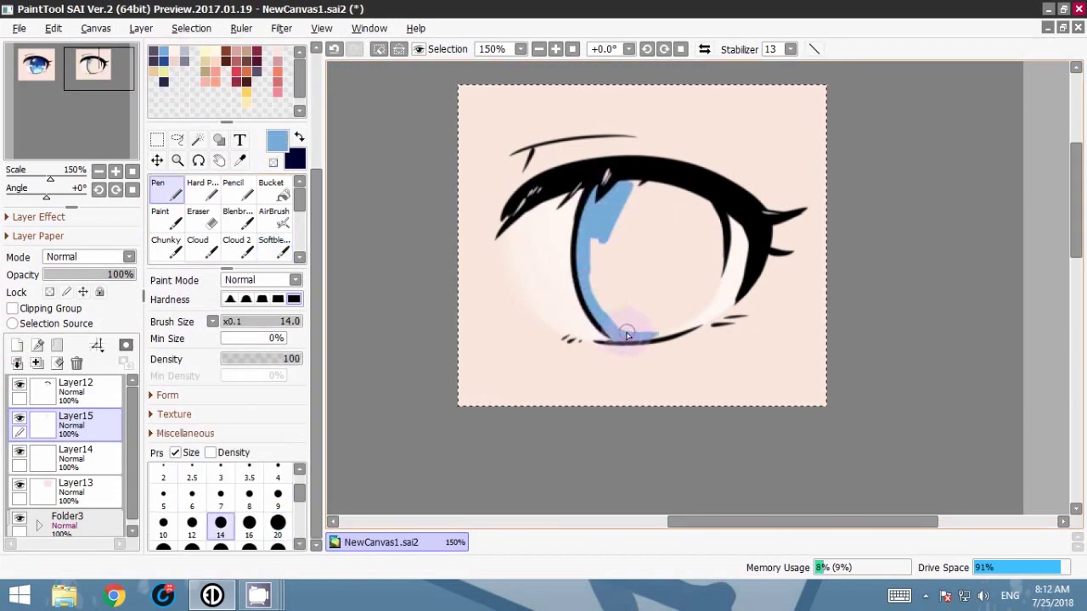
mouse_move(627, 333)
left_mouse_down()
mouse_move(631, 223)
mouse_move(719, 237)
mouse_move(633, 255)
left_mouse_up()
Step: Move the iris base layer into a new folder and add a clipped layer above it
left_click(57, 346)
left_click_drag(90, 459, 76, 425)
left_click(17, 346)
left_click(12, 309)
Step: Paint the upper half of the iris and the rounded pupil dark blue with the Pen at size 50
left_click(164, 61)
left_click(278, 497)
left_click_drag(643, 249, 652, 260)
left_click_drag(587, 223, 712, 208)
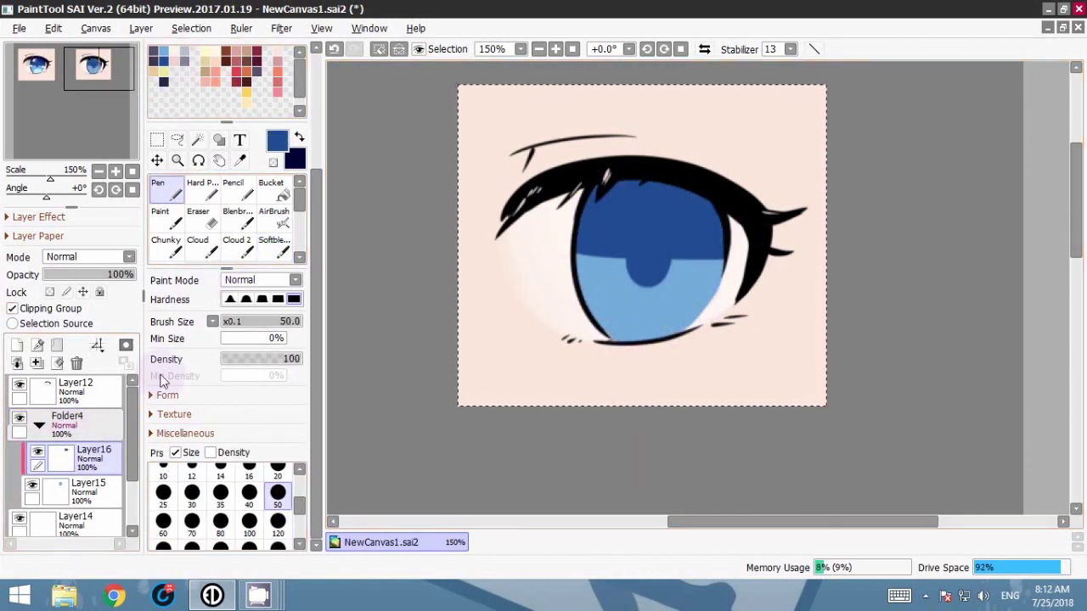
Step: Darken the iris's side edges in dark blue and add fine hatch marks in the lower iris with the Pen at size 4
left_click(164, 471)
scroll(645, 289, "up", 1)
left_click_drag(541, 242, 562, 325)
left_click_drag(686, 341, 725, 251)
left_click(277, 492)
left_click_drag(574, 271, 699, 249)
left_click_drag(590, 316, 658, 318)
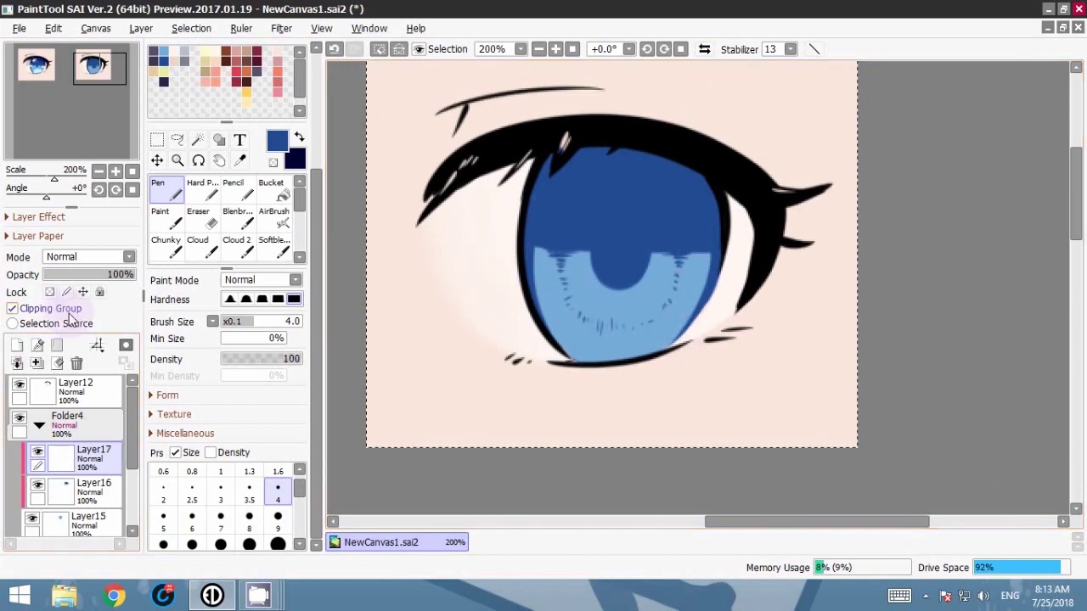
Step: Shade the iris with the AirBrush and fill the pupil darker with the Paint brush at size 20 on the clipped Multiply layer
left_click(273, 216)
left_click_drag(570, 148, 476, 151)
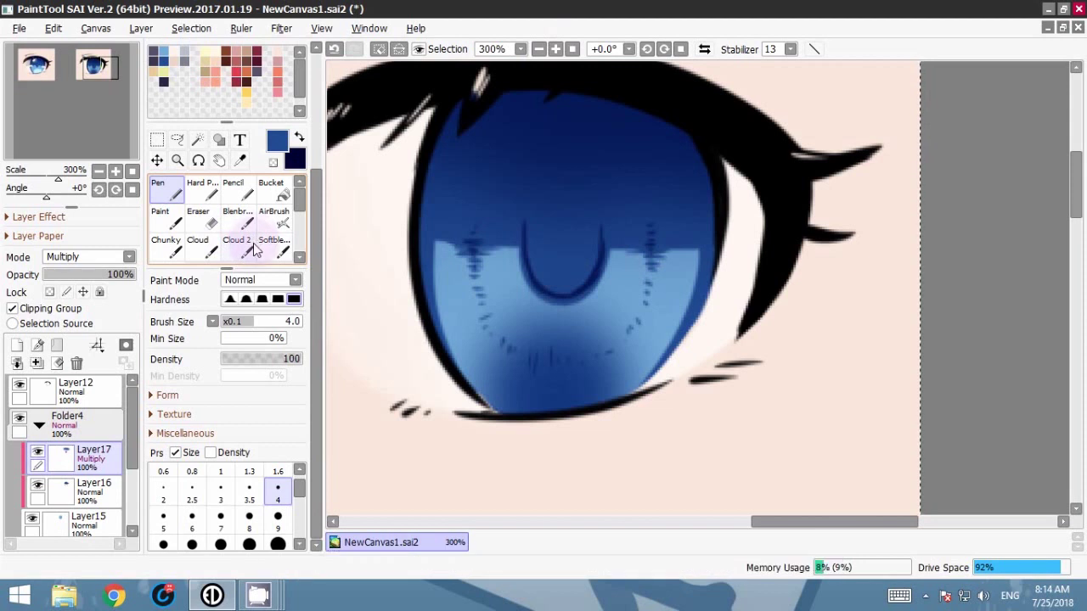
left_click(172, 214)
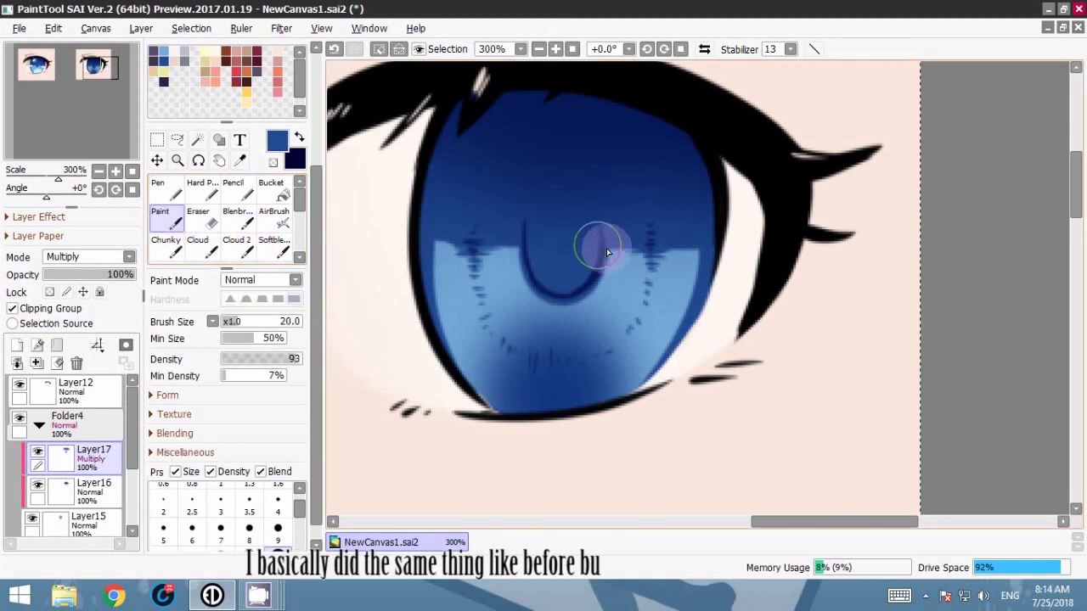
mouse_move(572, 277)
left_mouse_down()
mouse_move(585, 244)
mouse_move(583, 293)
left_mouse_up()
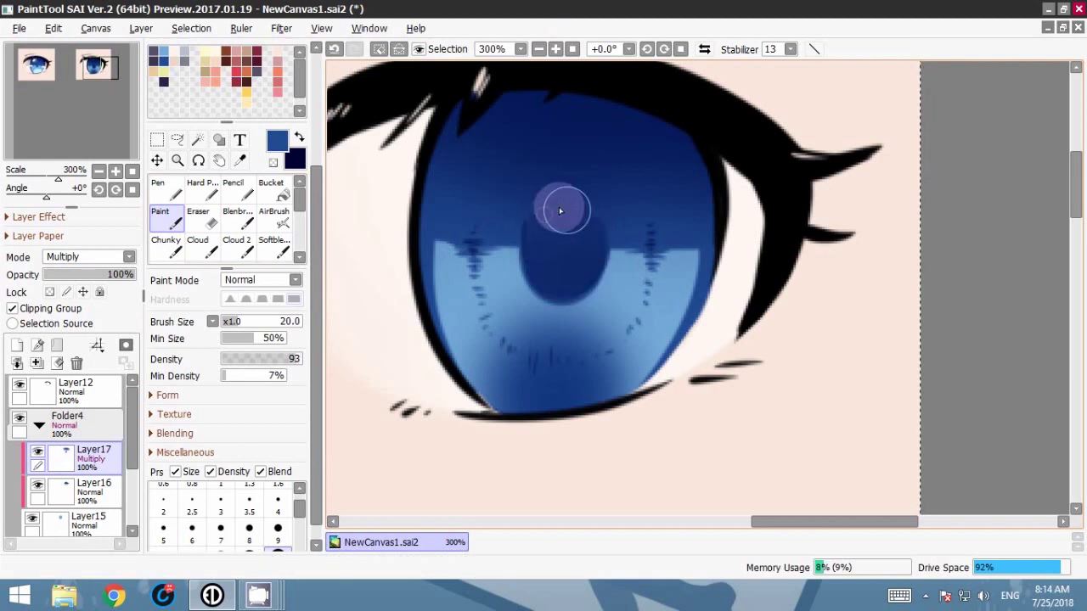
mouse_move(575, 214)
left_mouse_down()
mouse_move(541, 239)
mouse_move(574, 280)
mouse_move(567, 207)
mouse_move(569, 274)
left_mouse_up()
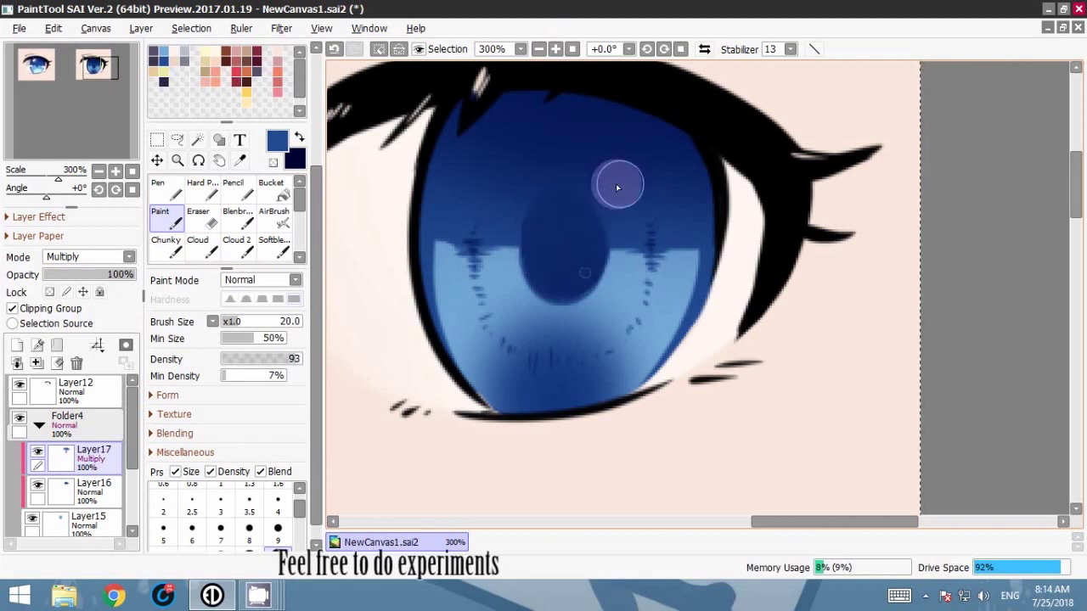
mouse_move(562, 206)
left_mouse_down()
mouse_move(546, 245)
mouse_move(566, 212)
mouse_move(557, 274)
left_mouse_up()
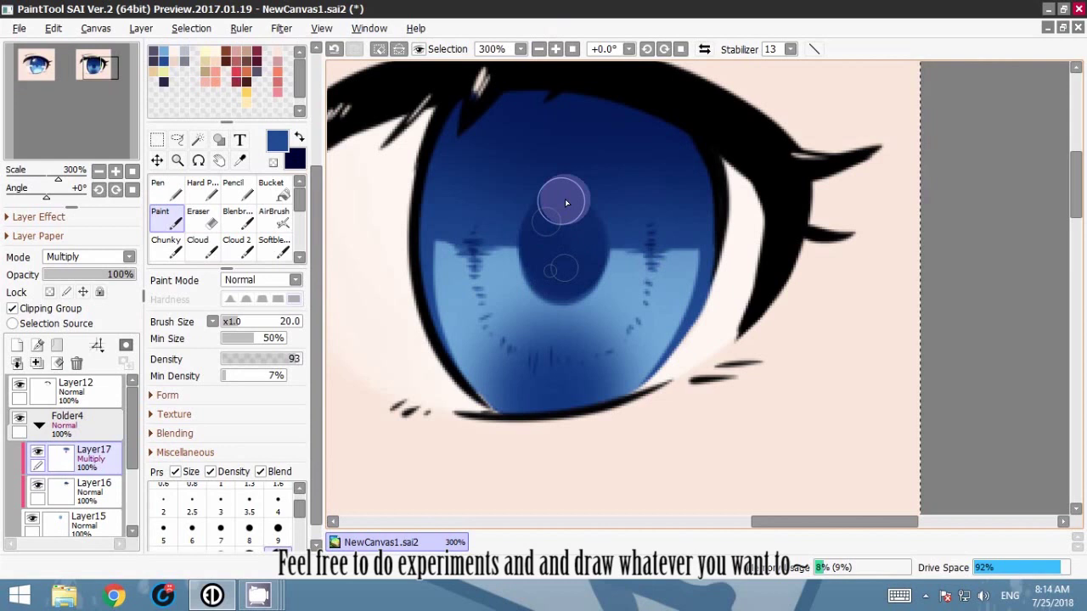
left_click(540, 48)
left_click(540, 48)
left_click(540, 48)
left_click(540, 48)
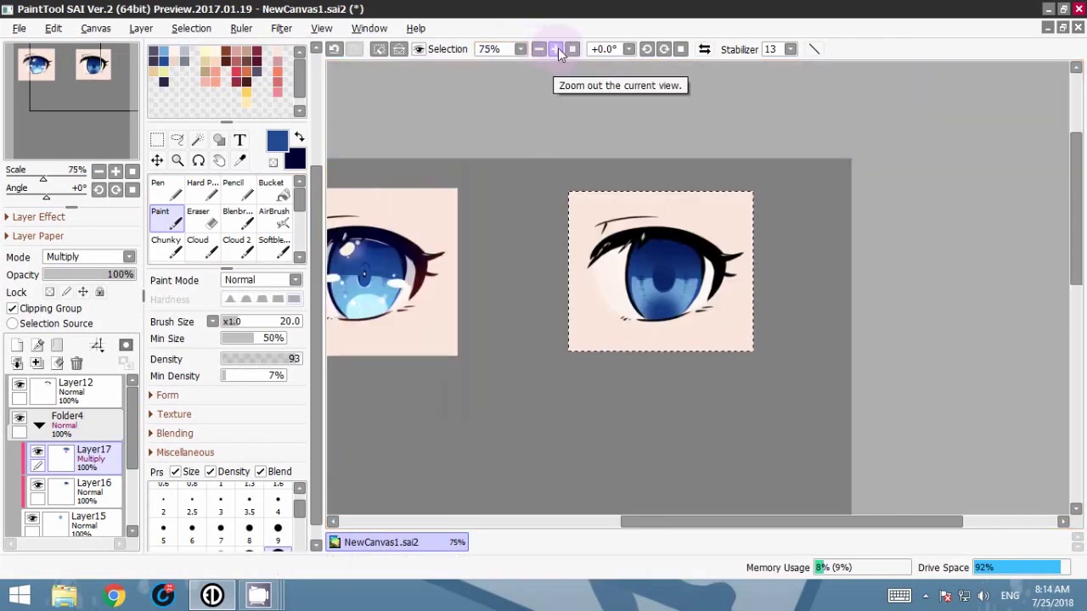
Step: Add a clipped layer above the Multiply layer and set its blending mode to Overlay
left_click(556, 49)
left_click(556, 49)
left_click(556, 48)
left_click(37, 363)
left_click(85, 256)
left_click(75, 325)
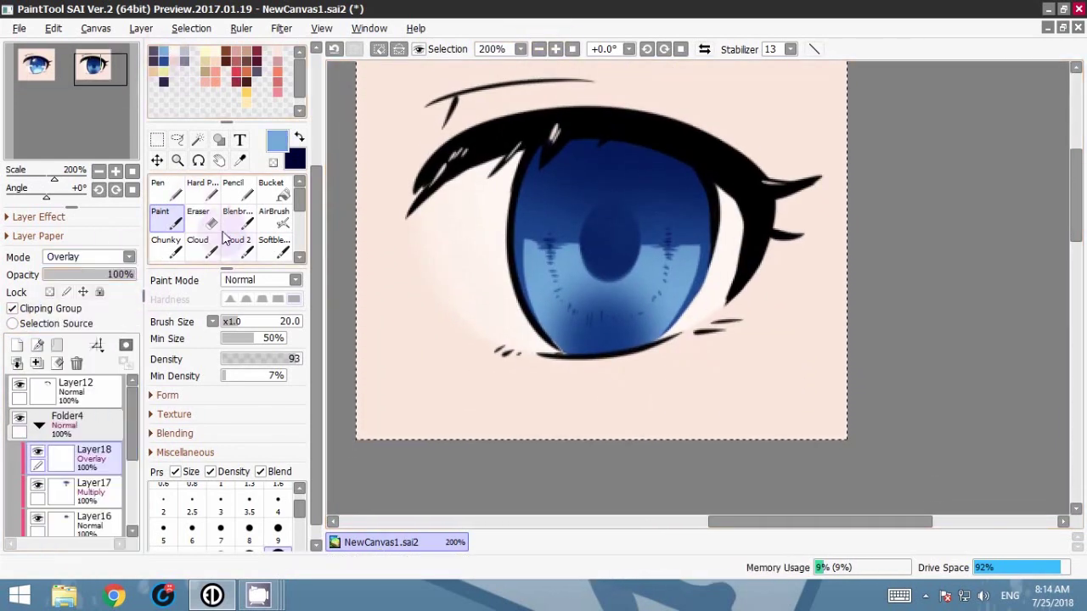
Step: Brighten the lower iris with the AirBrush at size 70 in light blue and pale yellow on the Overlay layer
left_click(273, 217)
left_click_drag(574, 300, 694, 284)
left_click(215, 51)
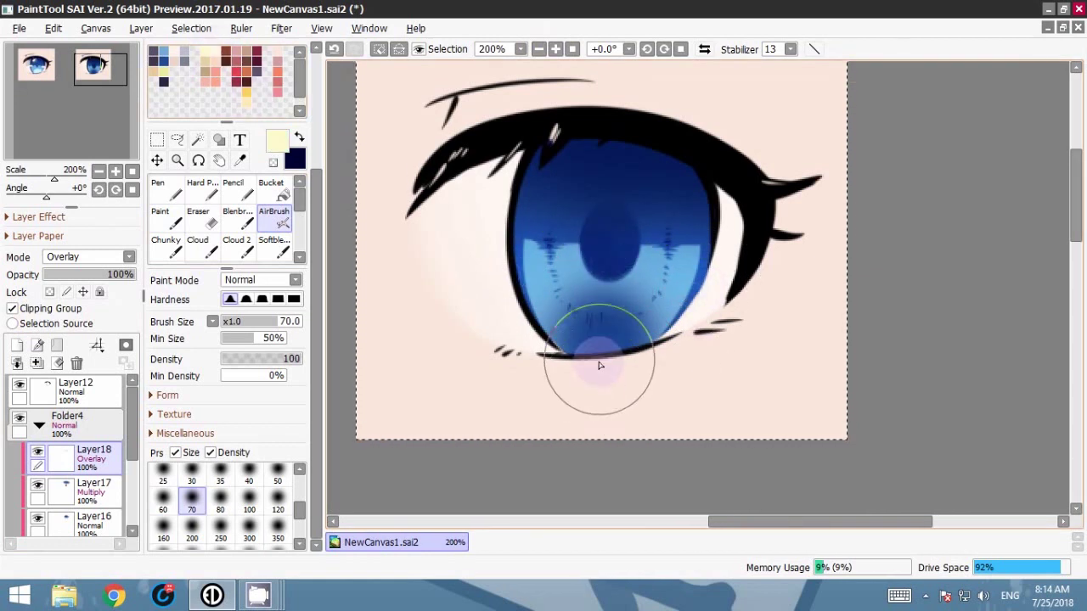
scroll(274, 146, "up", 3)
left_click_drag(546, 289, 604, 285)
Step: Add another clipped layer in Screen mode and choose a cyan hue for the highlight
left_click(17, 345)
left_click(85, 256)
left_click(76, 308)
left_click(279, 154)
key("ctrl+z")
mouse_move(611, 371)
left_mouse_down()
mouse_move(611, 332)
mouse_move(557, 338)
mouse_move(603, 357)
mouse_move(616, 344)
mouse_move(603, 347)
mouse_move(610, 330)
mouse_move(609, 357)
left_mouse_up()
key("ctrl+z")
key("ctrl+z")
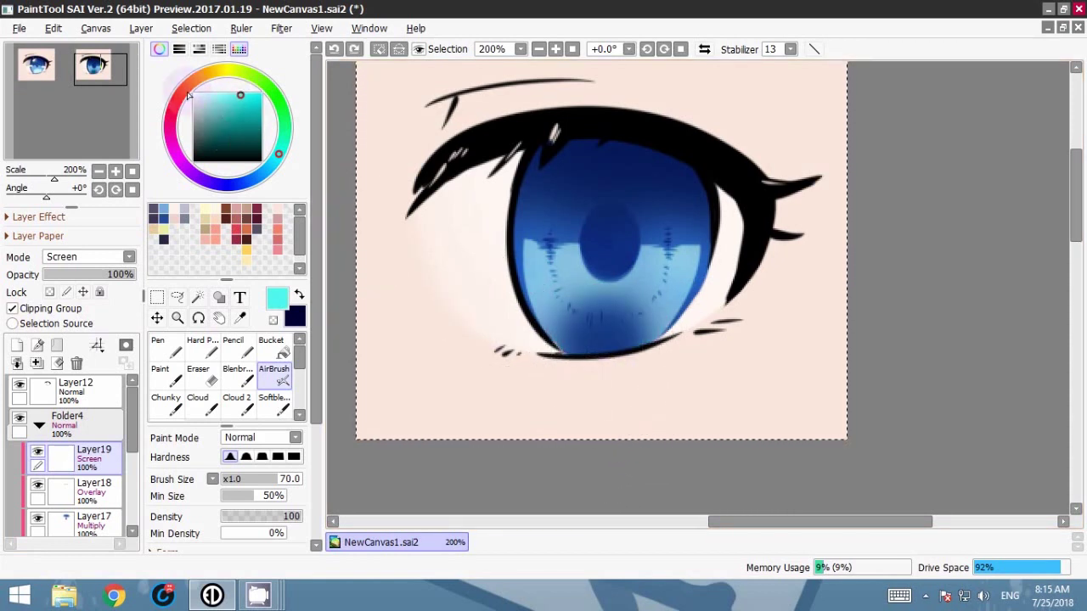
Step: Airbrush a pale cyan glow at the bottom of the iris at size 70 on the Screen layer
left_click(217, 97)
mouse_move(632, 348)
left_mouse_down()
mouse_move(589, 360)
mouse_move(610, 332)
left_mouse_up()
left_click_drag(701, 368, 711, 347)
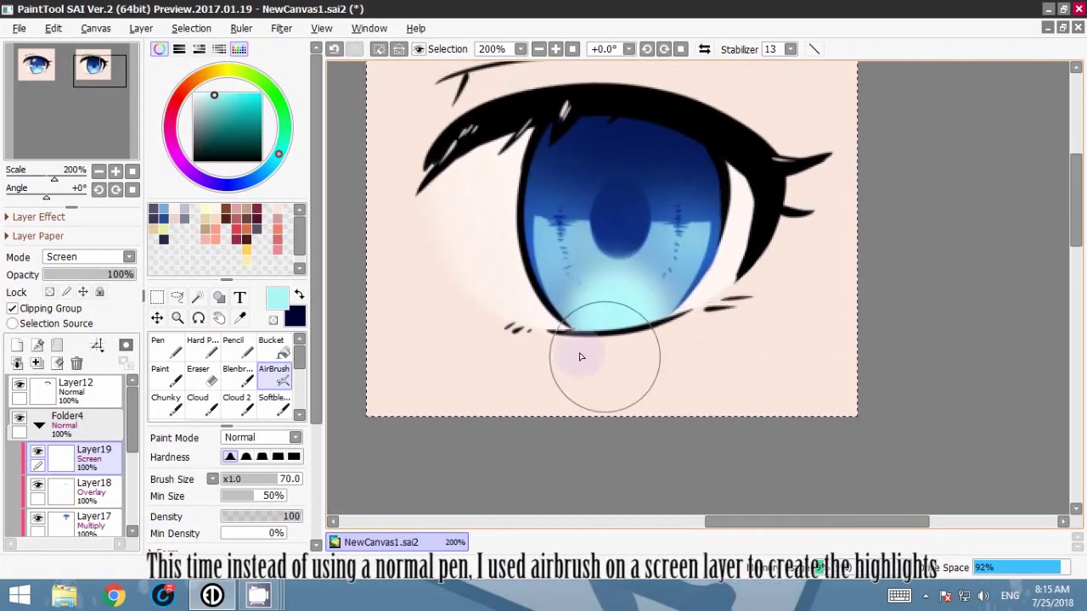
Step: Draw the pupil highlight, small shine spots and fine light hatch strokes in the iris with the Pen at size 4
left_click(158, 347)
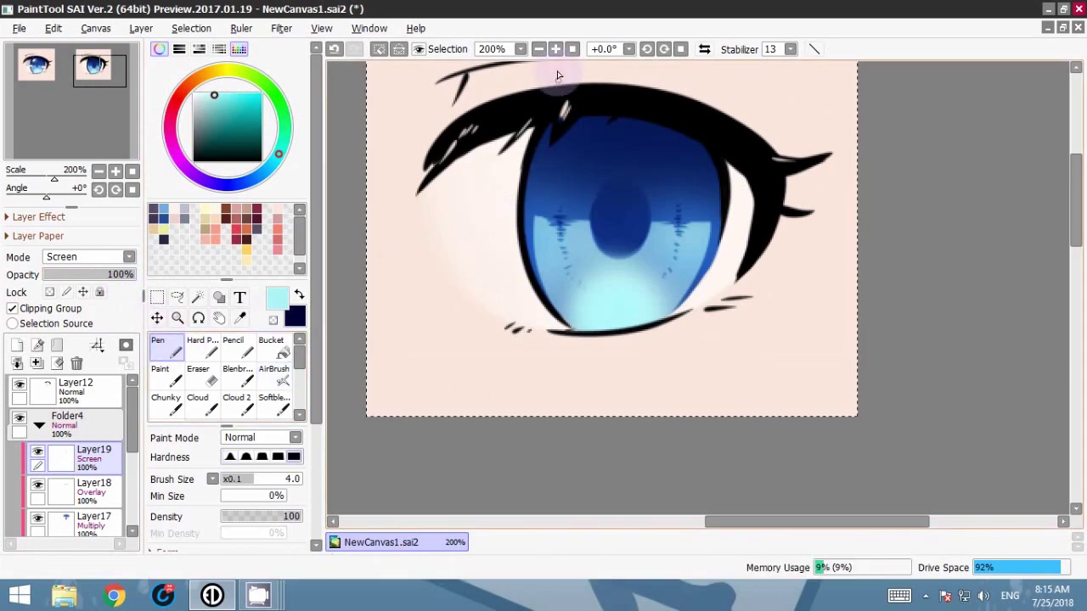
key("ctrl+plus")
left_click_drag(627, 270, 644, 277)
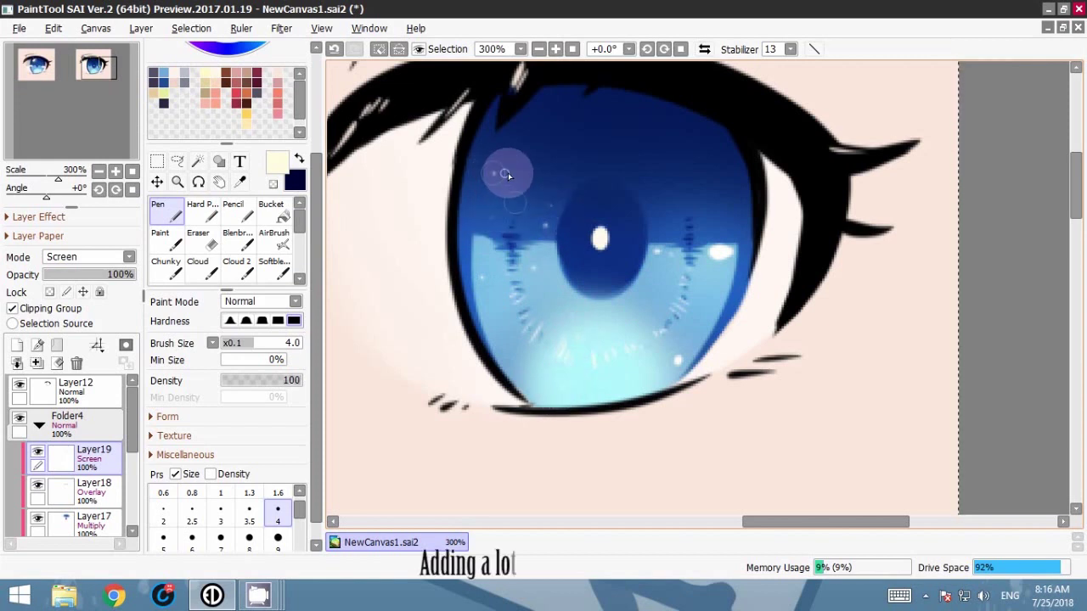
Step: Scatter small pale yellow dots around the pupil and across the right side of the iris with the Pen at size 4
left_click(625, 219)
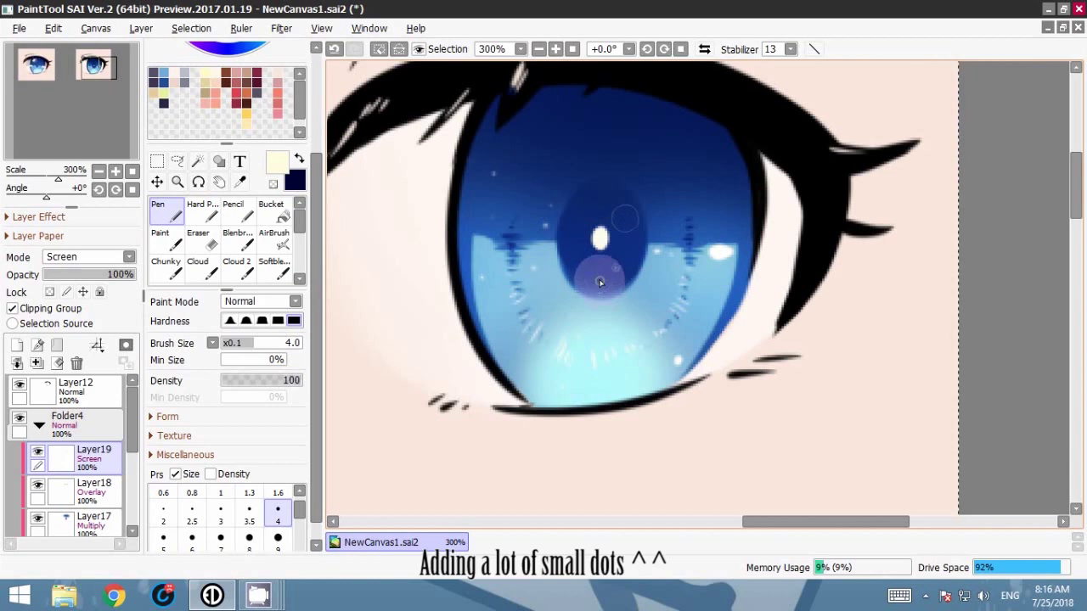
left_click(599, 281)
left_click(664, 230)
left_click(657, 203)
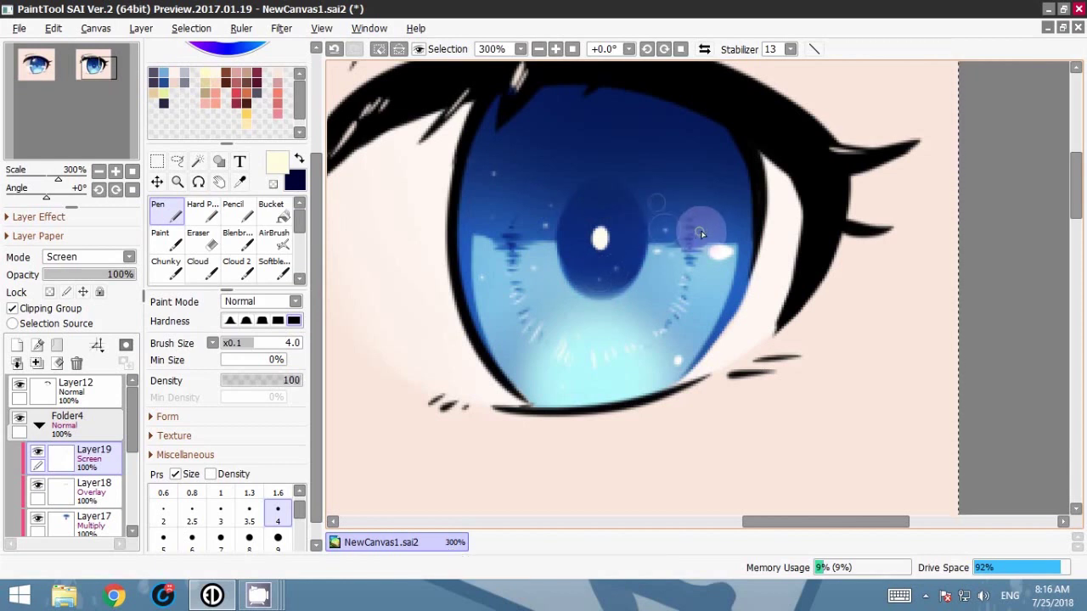
Step: Scatter more small pale yellow dots over the dark upper part of the iris above the pupil
left_click(673, 142)
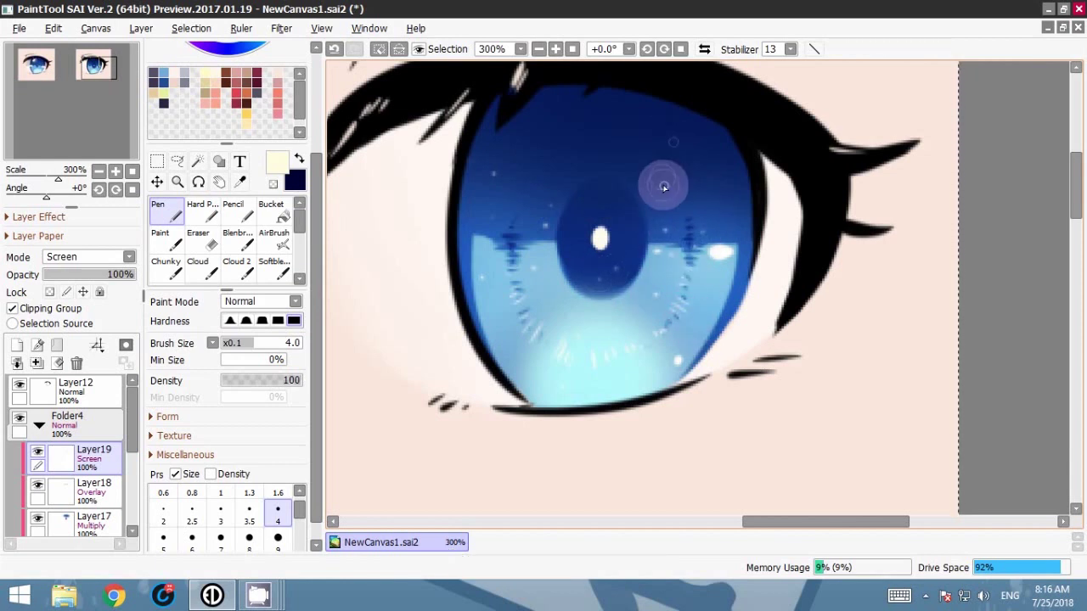
left_click(623, 173)
left_click(620, 203)
left_click(534, 172)
left_click(514, 197)
left_click_drag(623, 107, 627, 144)
left_click_drag(538, 126, 746, 131)
key("ctrl+z")
left_click_drag(497, 137, 694, 132)
key("ctrl+z")
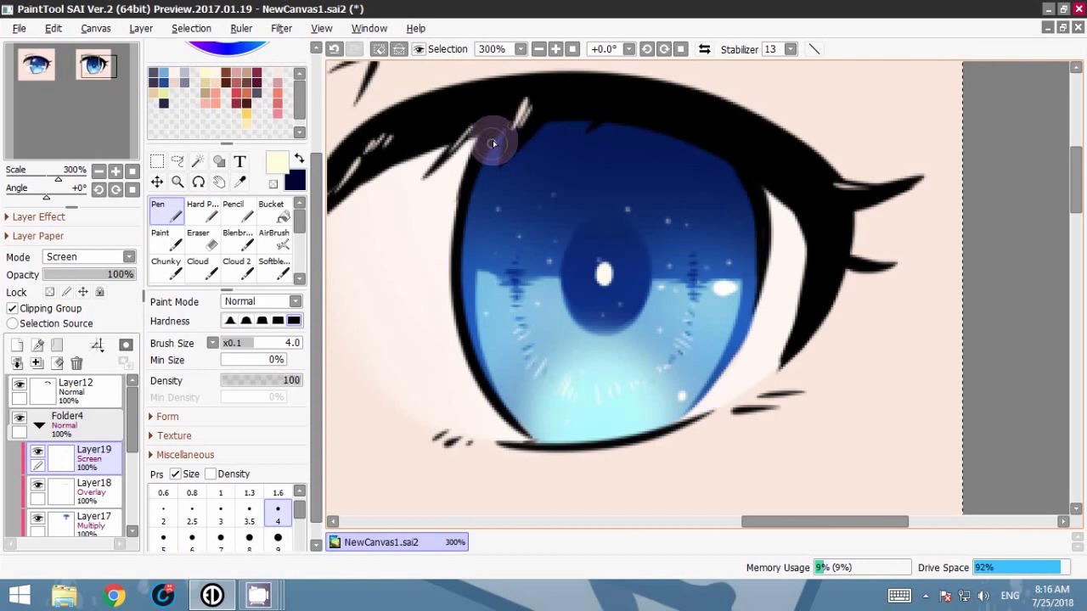
left_click_drag(493, 142, 718, 150)
left_click_drag(533, 136, 666, 134)
key("ctrl+z")
key("ctrl+z")
Step: Draw a thin, curved pale yellow rim highlight along the upper edge of the iris, just beneath the lashes
mouse_move(499, 149)
left_mouse_down()
mouse_move(539, 134)
mouse_move(688, 136)
left_mouse_up()
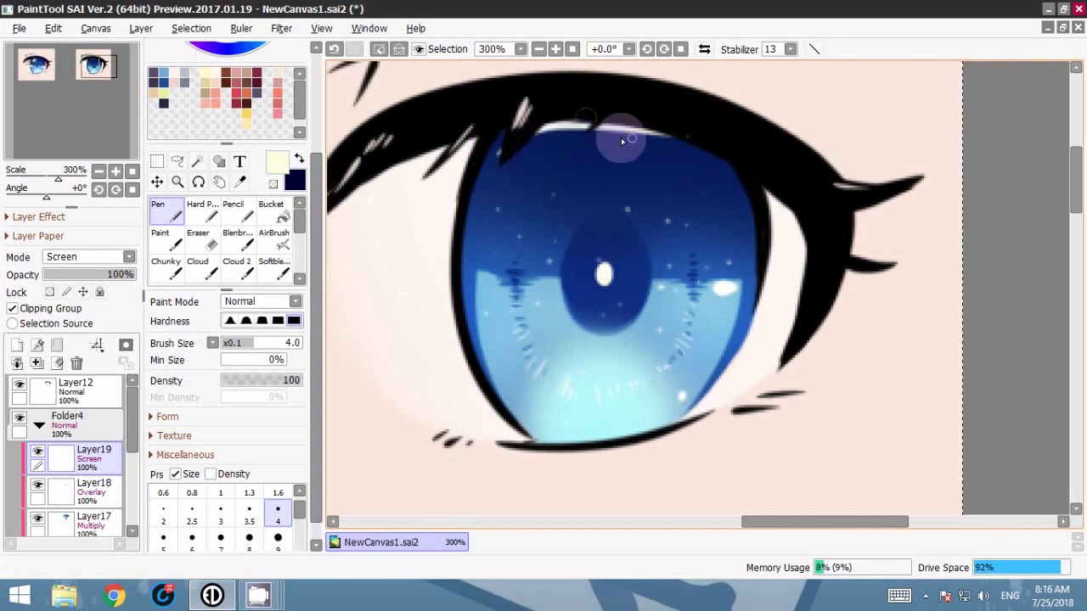
left_click_drag(716, 180, 698, 152)
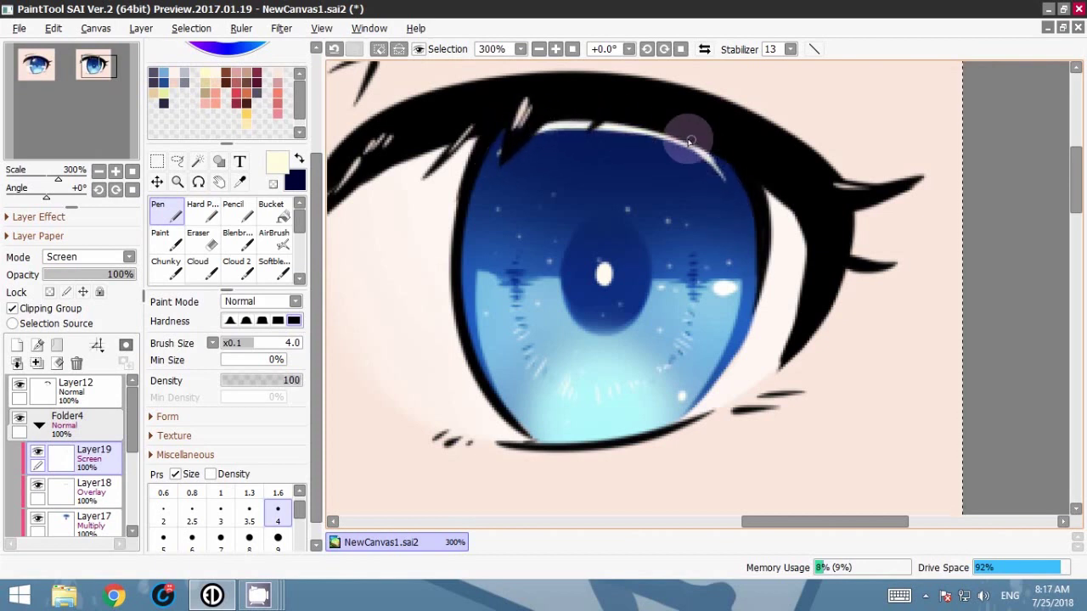
key("ctrl+z")
left_click_drag(635, 129, 710, 160)
left_click(538, 49)
left_click(555, 48)
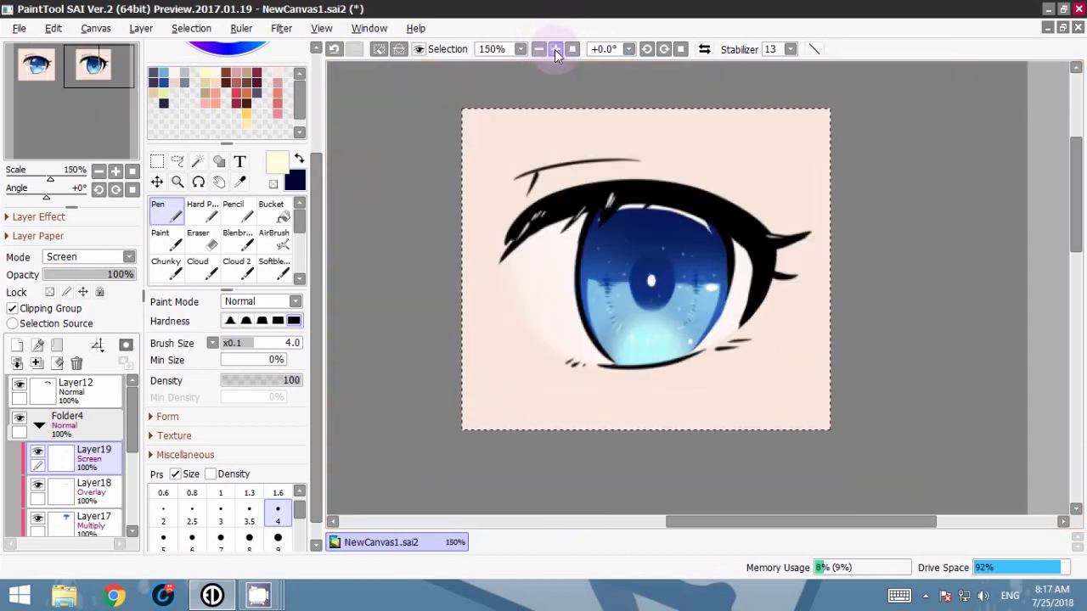
left_click(554, 48)
Step: Add a clipped Normal layer and draw golden yellow sparkles and small five-pointed stars across the iris with the Pen at size 4
left_click(16, 345)
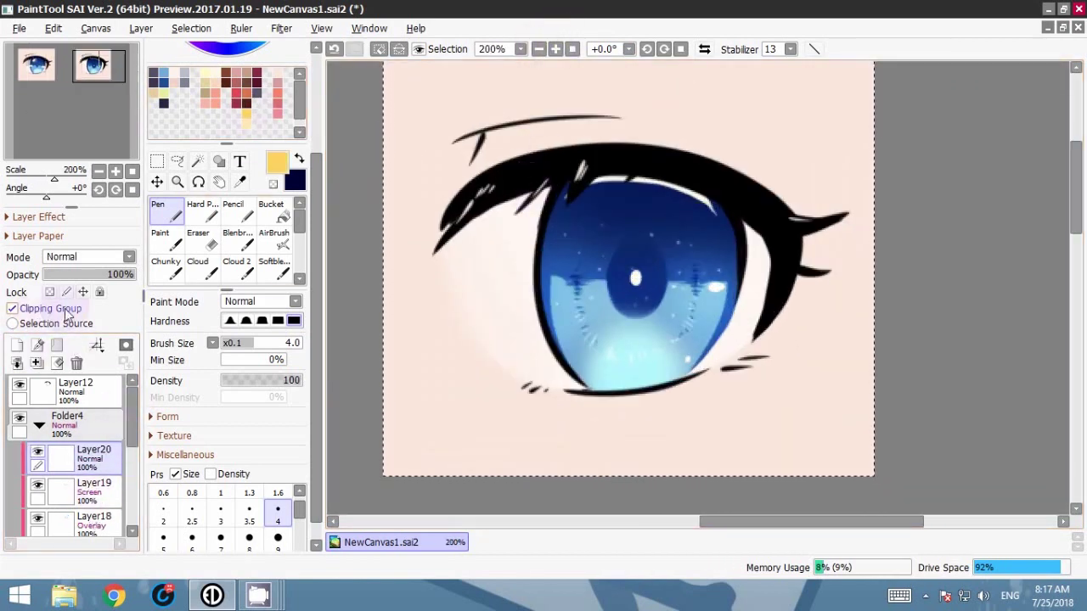
left_click(556, 48)
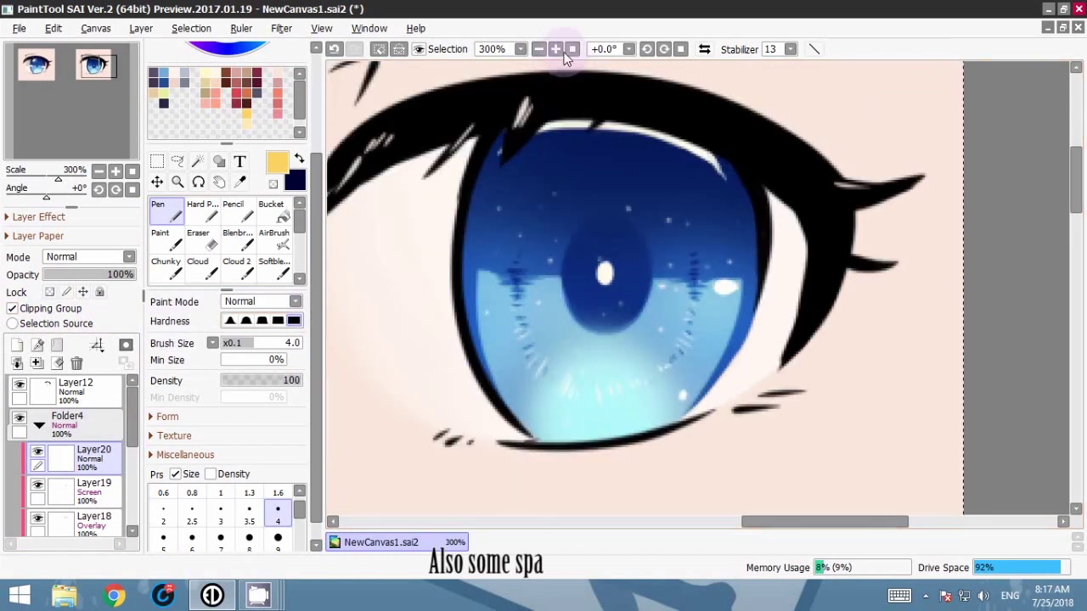
left_click(556, 49)
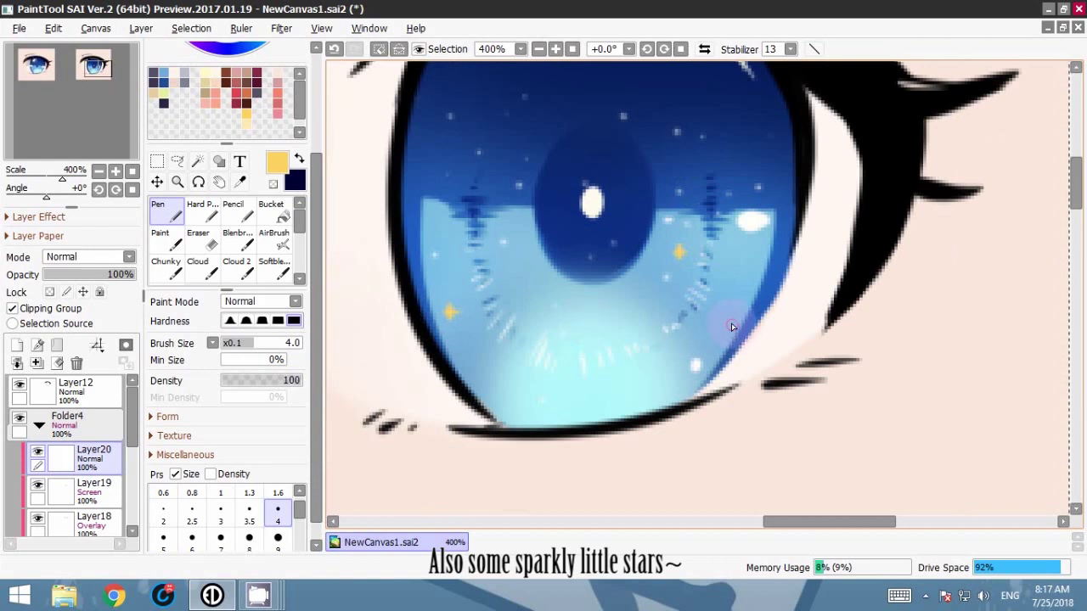
left_click_drag(741, 286, 729, 298)
key("ctrl+z")
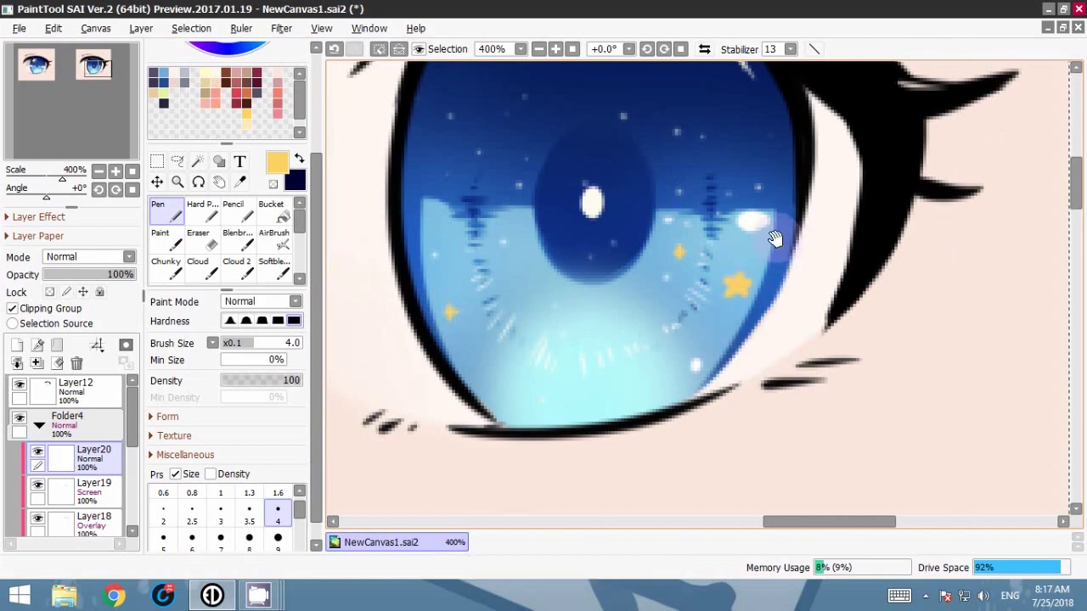
left_click_drag(775, 239, 784, 268)
left_click_drag(570, 364, 568, 385)
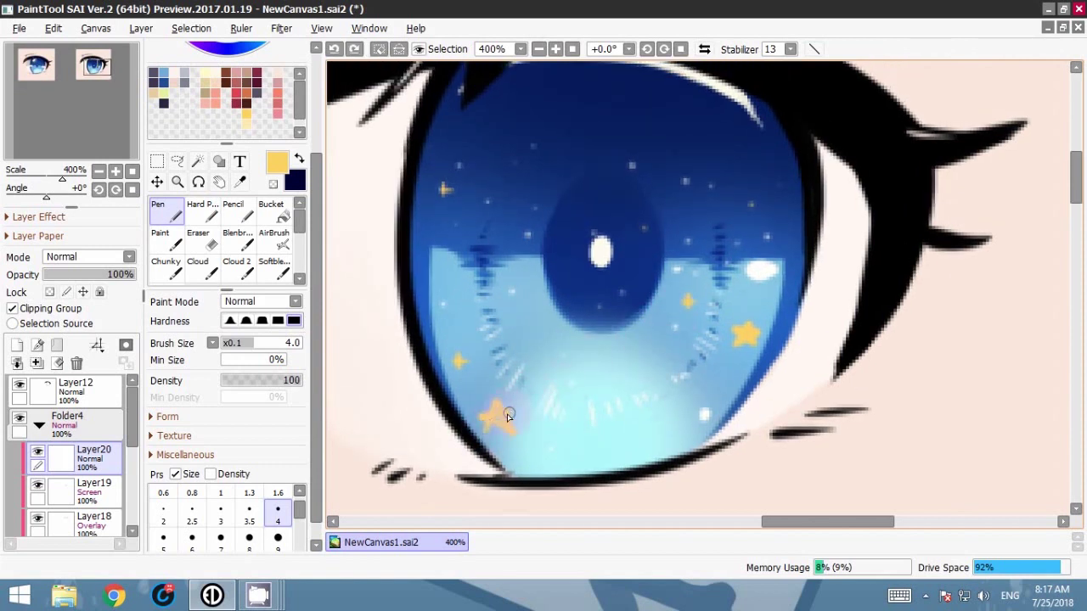
scroll(501, 419, "up", 2)
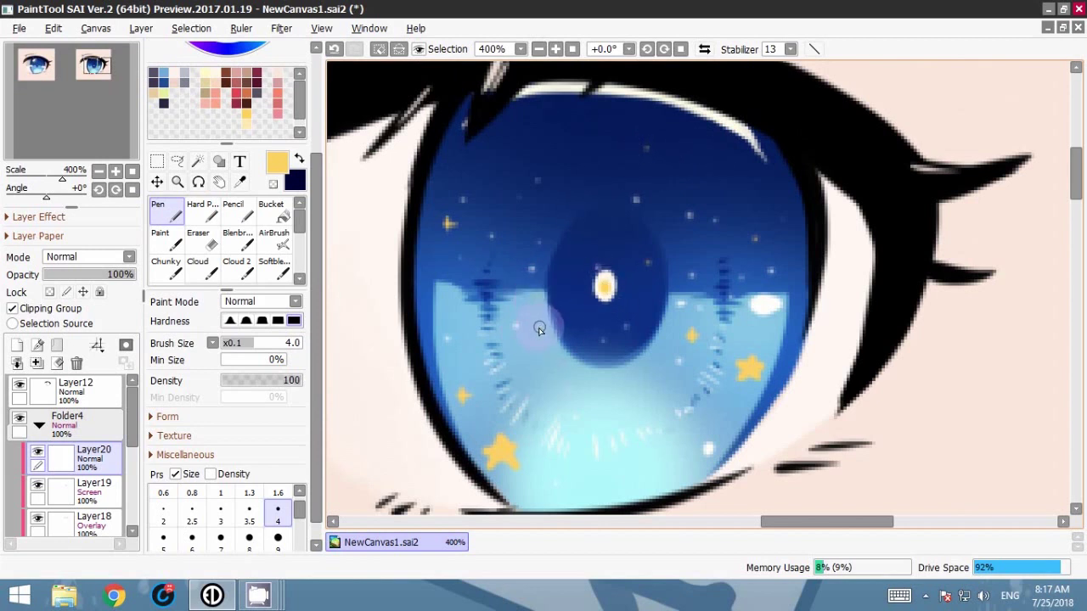
Step: Examine the starry eye next to the first eye at reduced zoom, then look at its iris up close
left_click(540, 49)
left_click(540, 49)
left_click(540, 49)
left_click(540, 49)
left_click(540, 49)
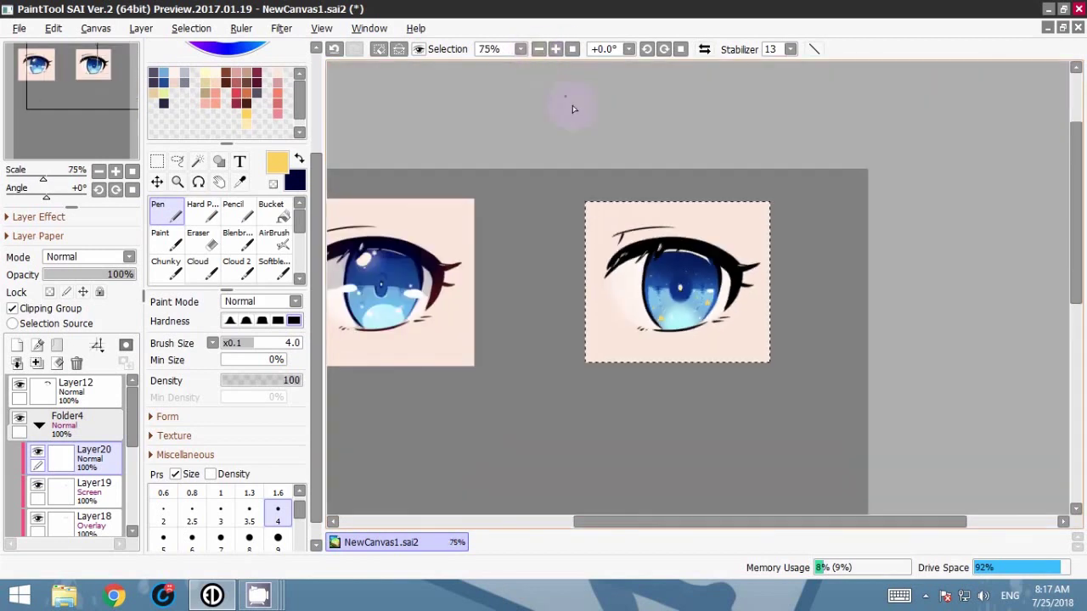
left_click(558, 48)
left_click(558, 49)
left_click(558, 48)
left_click(558, 48)
left_click_drag(675, 181, 649, 151)
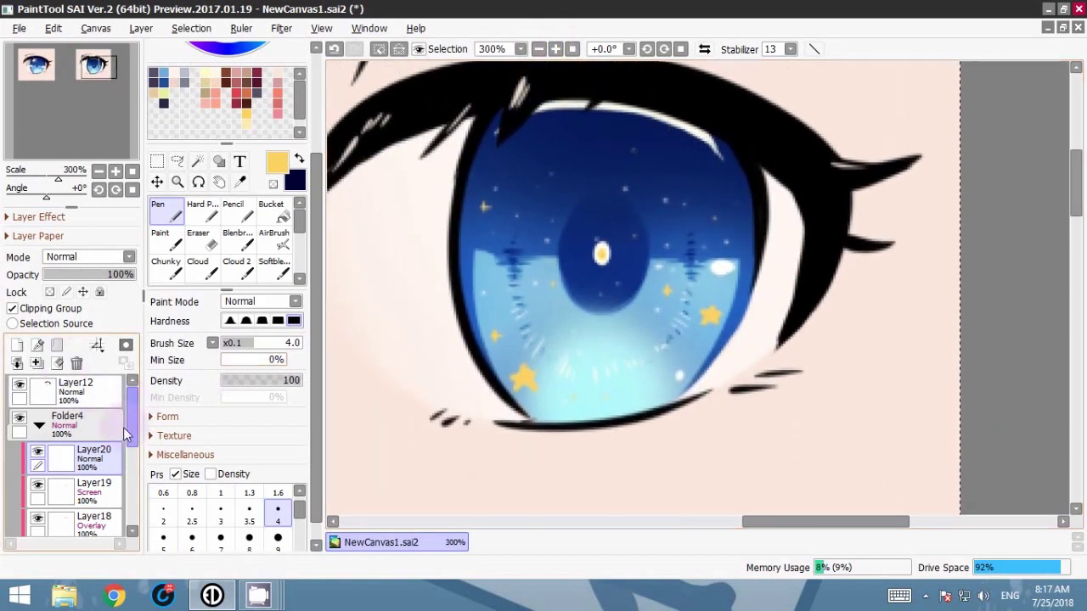
Step: Airbrush a light purple glow at size 70 on the upper left of the iris on the Screen layer, Layer19
left_click(115, 479)
scroll(321, 111, "up", 3)
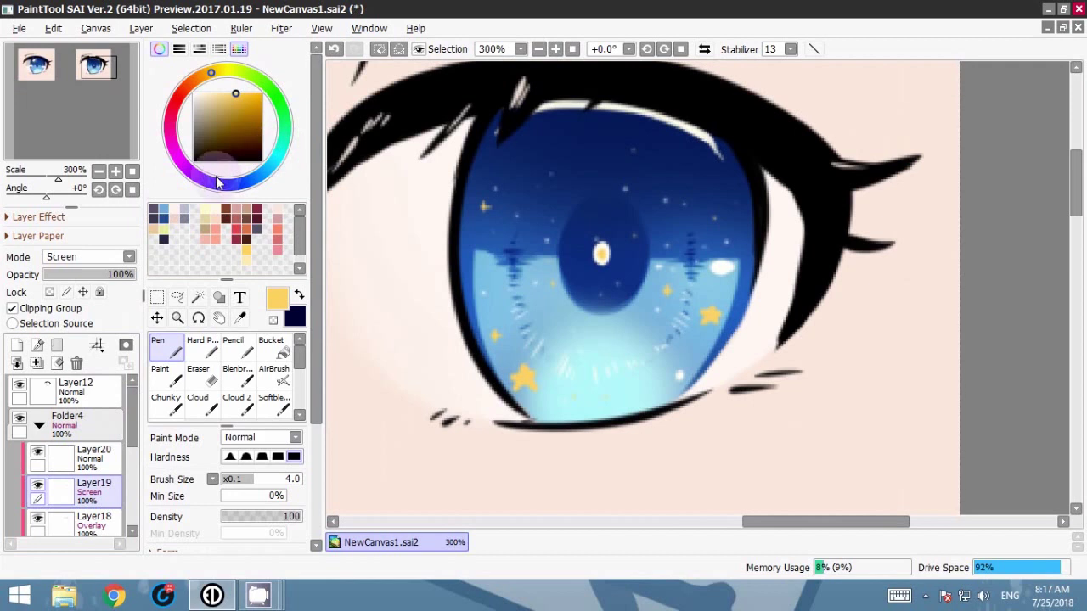
left_click(192, 175)
left_click(216, 96)
left_click(274, 374)
mouse_move(535, 165)
left_mouse_down()
mouse_move(571, 138)
mouse_move(545, 174)
mouse_move(574, 184)
left_mouse_up()
Step: Create a new folder above the eye layers and move the line art layer, Layer12, into it
left_click(39, 424)
left_click(75, 390)
left_click(58, 346)
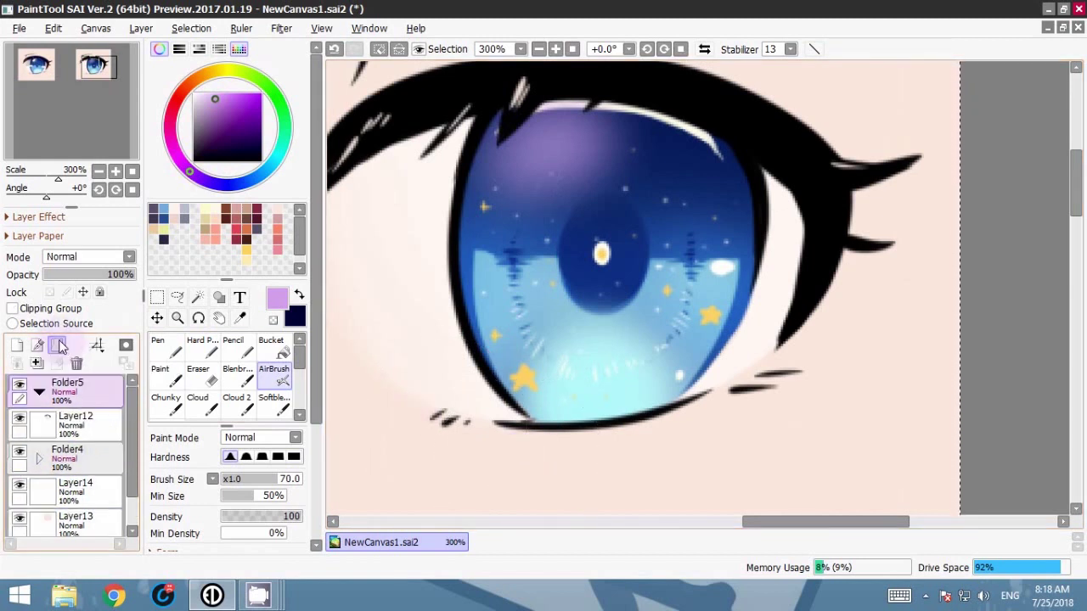
left_click(93, 424)
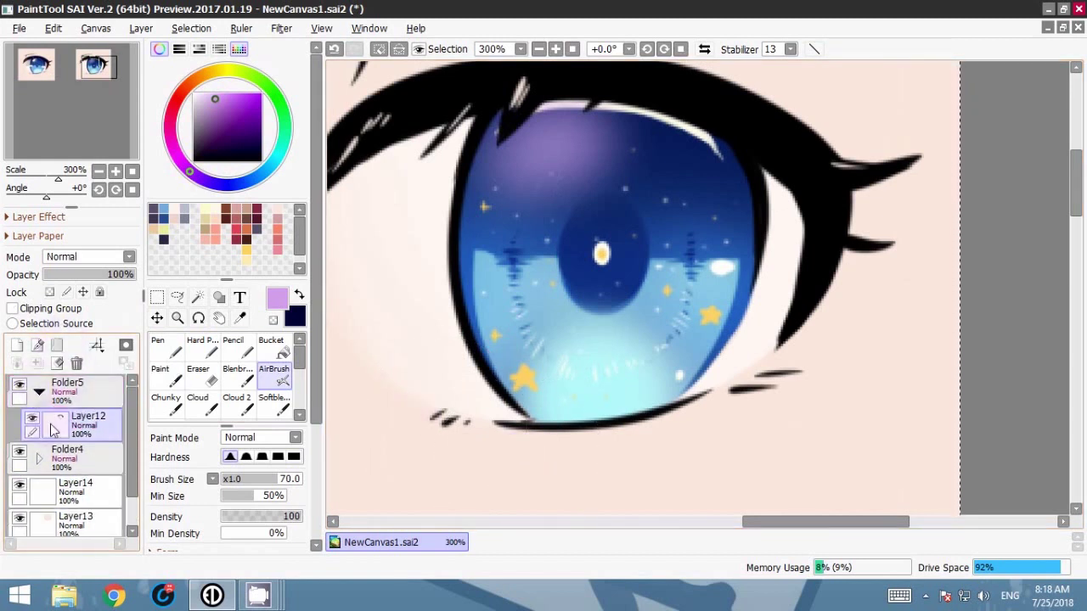
Step: Outline a slanted rectangular window reflection in pale lavender over the purple glow on Layer20 with the Pen at size 4
left_click(39, 459)
left_click(36, 488)
left_click(85, 492)
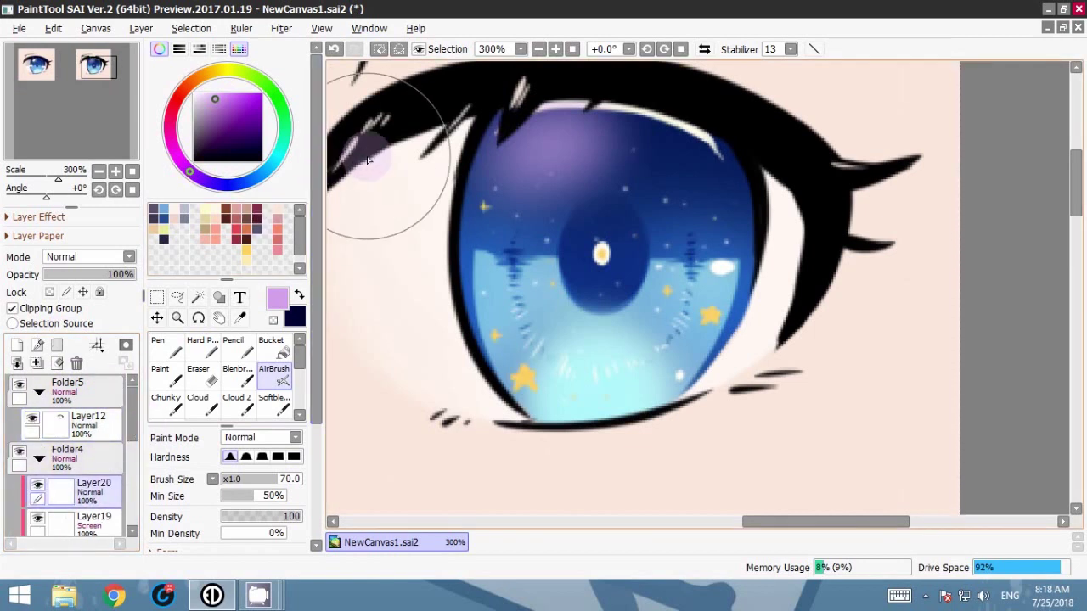
right_click(723, 268)
key("ctrl+z")
left_click(167, 348)
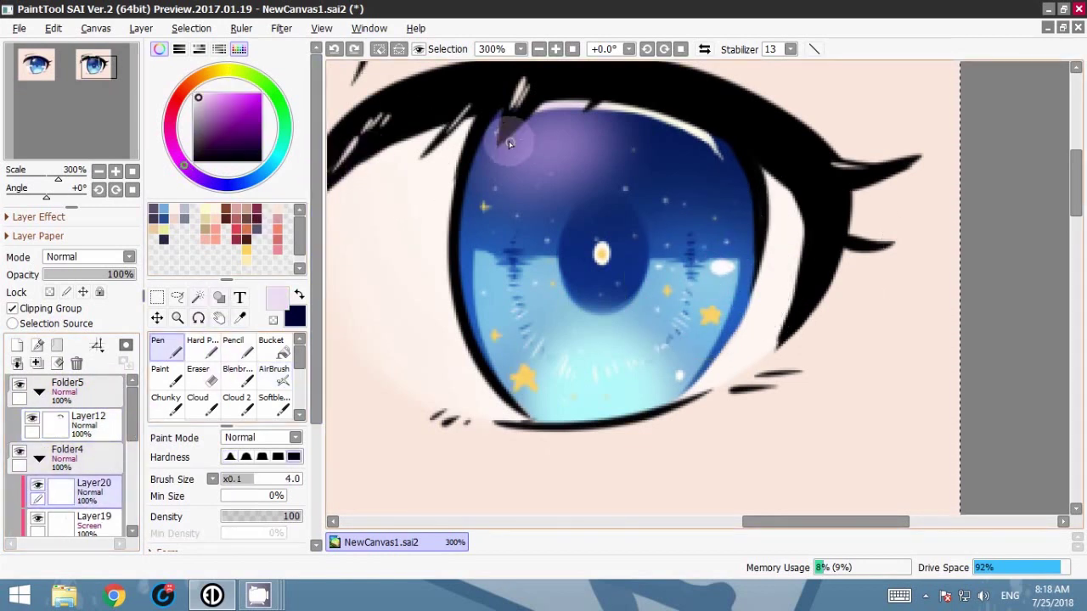
left_click_drag(541, 170, 578, 169)
left_click_drag(510, 121, 577, 117)
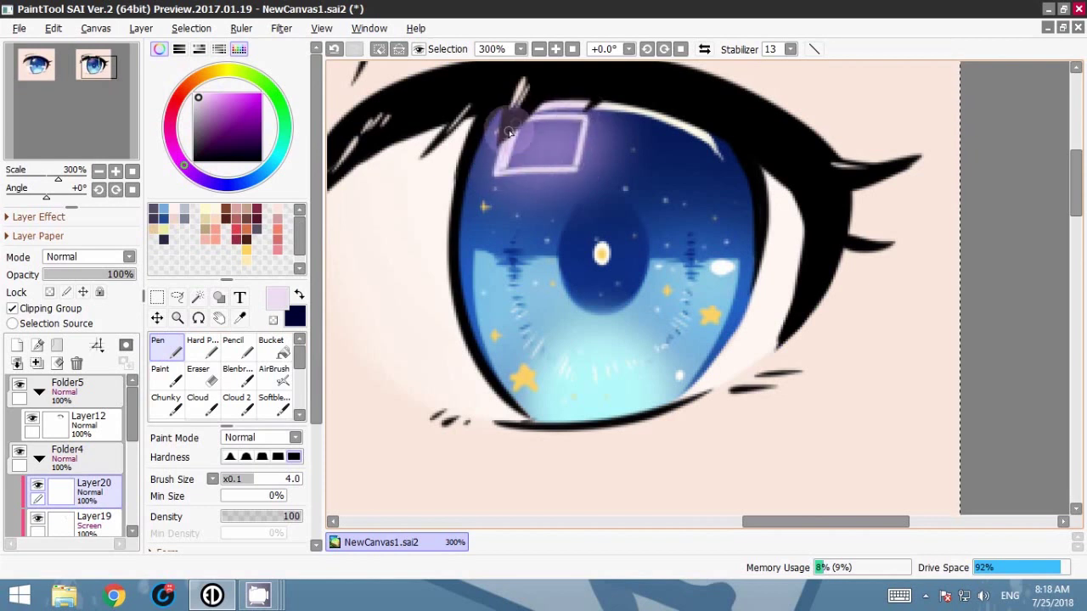
Step: Fill the window reflection with pale lavender and add a small oval highlight beside it with the Pen at size 9
mouse_move(512, 163)
left_mouse_down()
mouse_move(560, 164)
mouse_move(520, 151)
mouse_move(519, 167)
mouse_move(516, 132)
mouse_move(557, 125)
left_mouse_up()
scroll(318, 373, "down", 4)
left_click(277, 528)
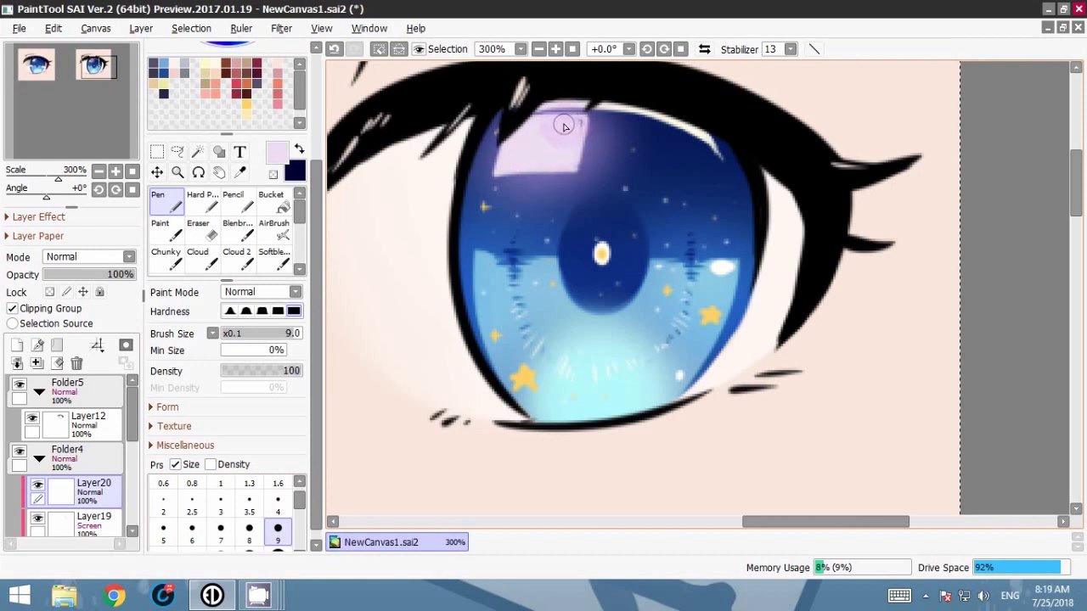
left_click_drag(574, 162, 560, 126)
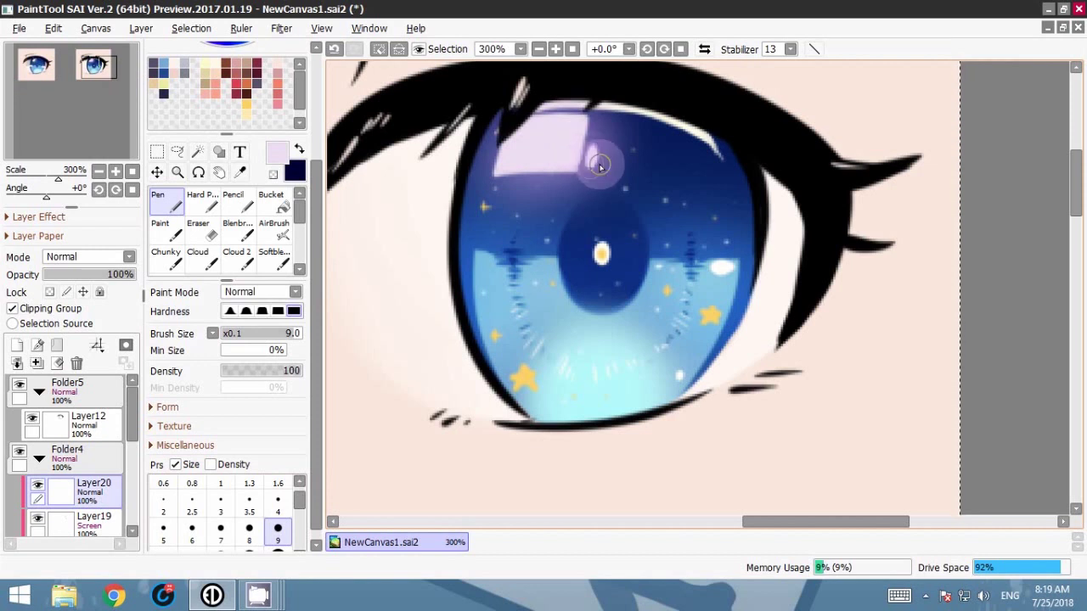
Step: Cut thin crossbars through the window reflection with the transparent color and the Pen at size 4, dividing it into four panes
left_click(538, 49)
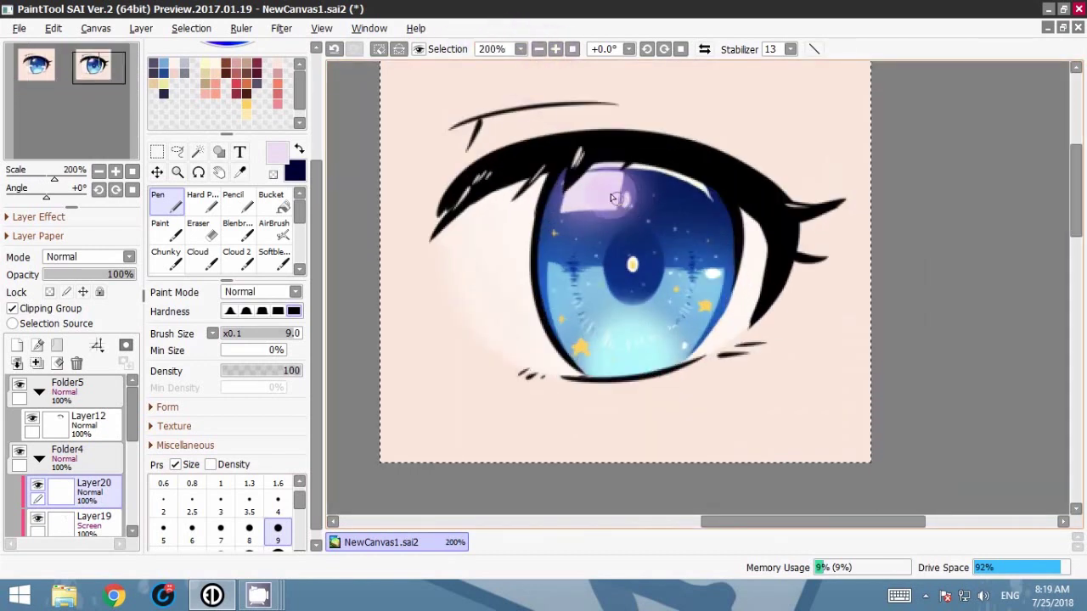
left_click(278, 503)
left_click(274, 176)
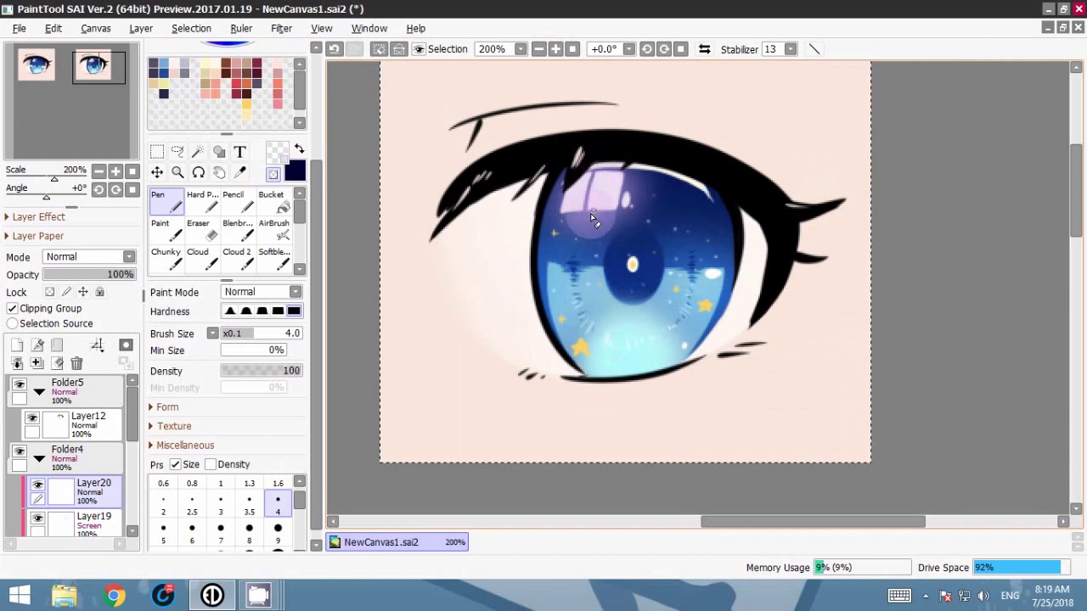
left_click_drag(568, 194, 629, 199)
left_click_drag(634, 256, 617, 274)
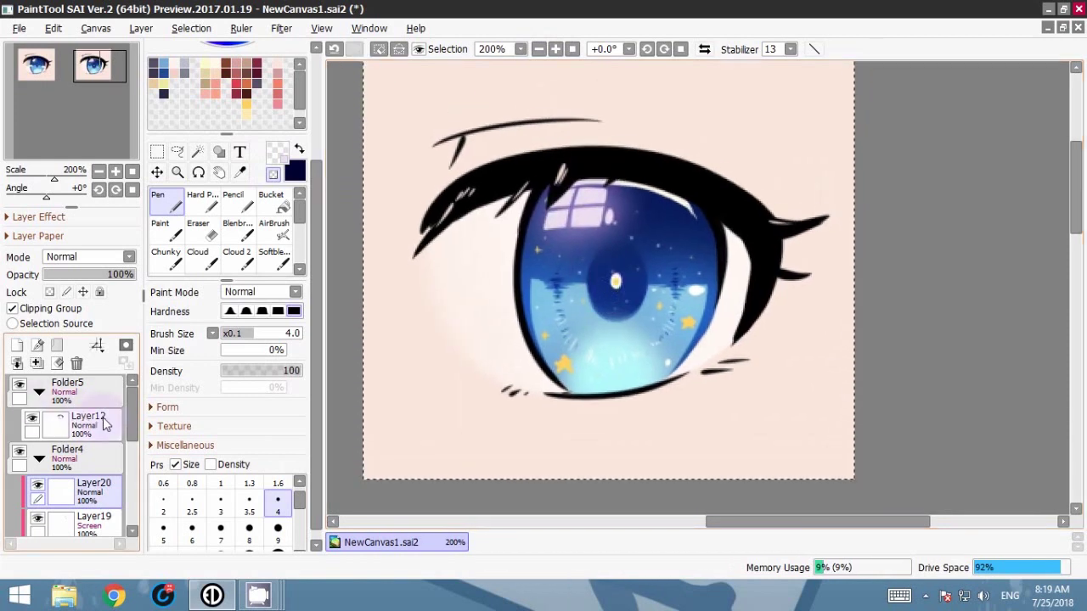
Step: Add a new layer directly above the line art Layer12 and make it a clipping group
left_click(39, 458)
left_click(88, 422)
left_click(17, 345)
left_click(51, 309)
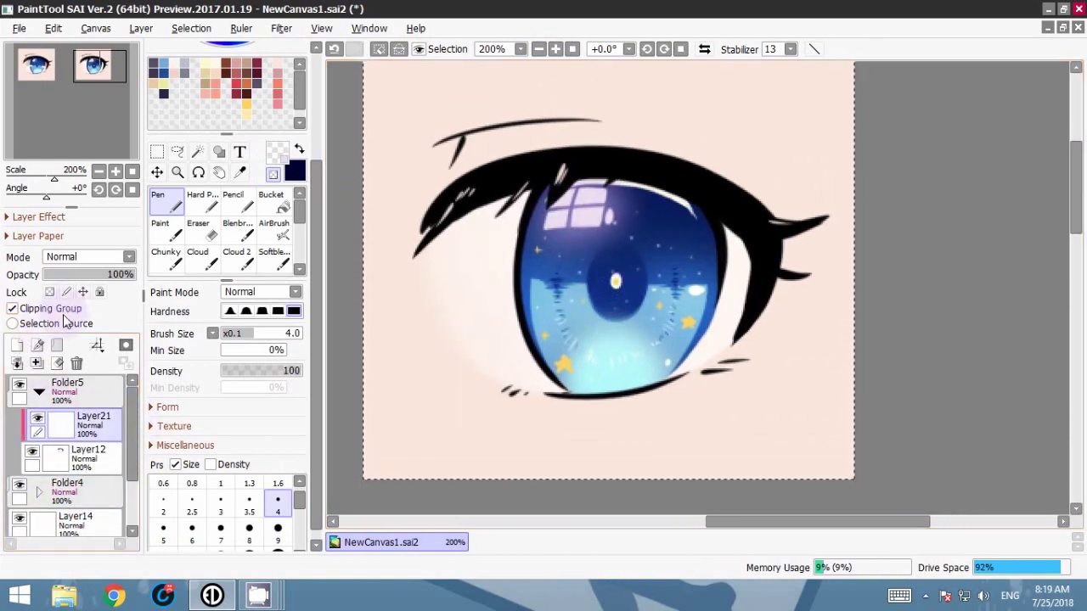
Step: Airbrush dark navy at size 70 over the line art around the iris and the middle of the upper lashes
right_click(618, 257)
left_click_drag(315, 184, 316, 89)
left_click(227, 130)
left_click(273, 363)
mouse_move(560, 310)
left_mouse_down()
mouse_move(686, 228)
mouse_move(544, 241)
mouse_move(726, 203)
mouse_move(703, 260)
left_mouse_up()
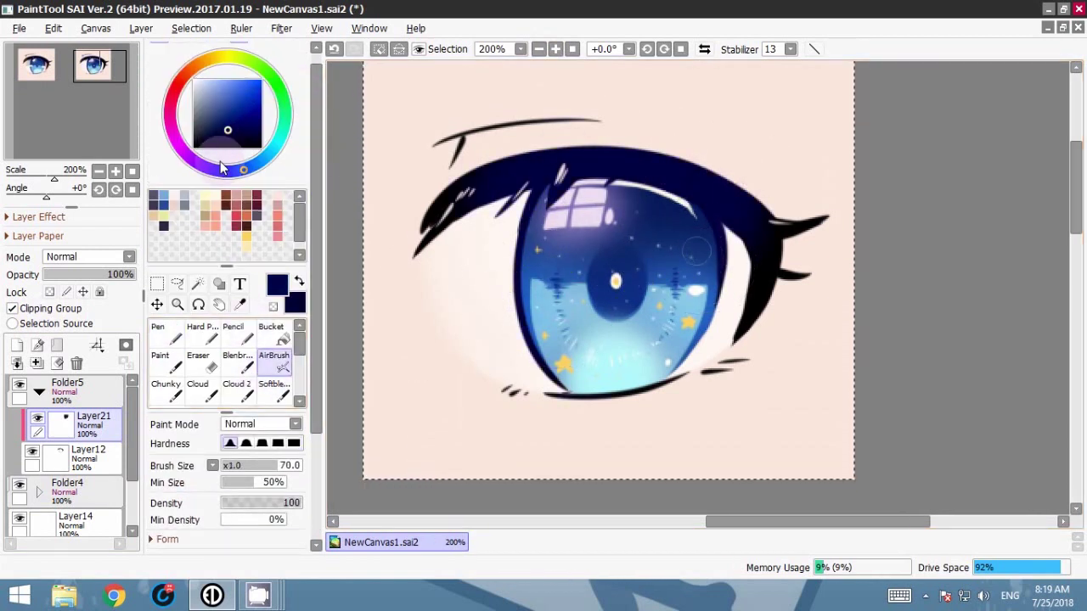
Step: Airbrush dark purple onto the outer lashes and eyelid crease, and dark magenta onto the inner end of the upper lashes
left_click(218, 170)
left_click(218, 134)
left_click_drag(756, 305, 796, 260)
left_click_drag(569, 123, 510, 125)
left_click(172, 124)
left_click(214, 131)
left_click_drag(432, 244, 483, 185)
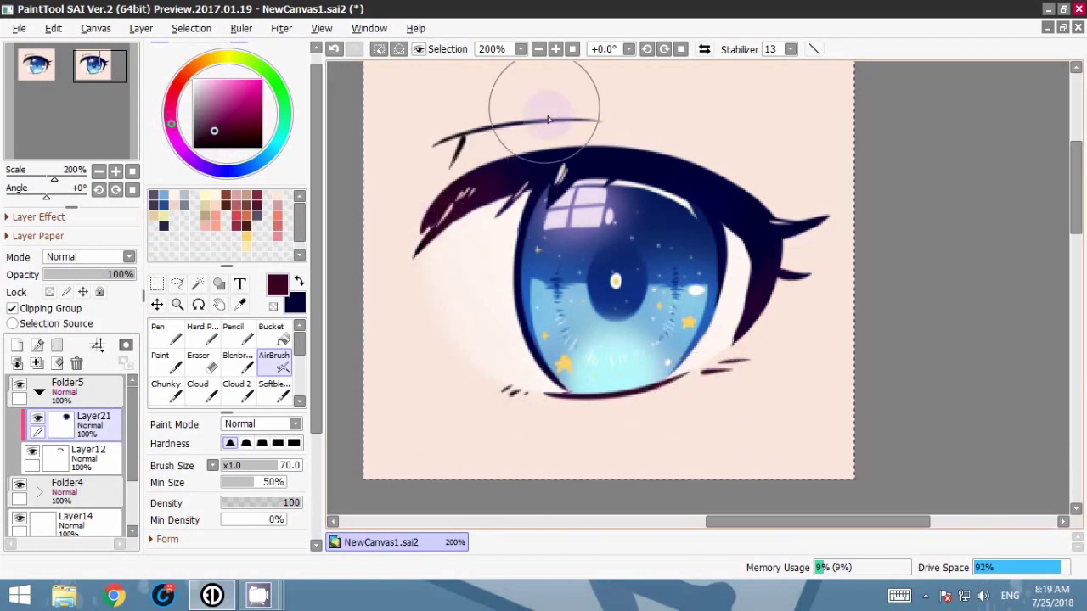
Step: Clear the selection around the second eye's square
left_click(539, 49)
left_click(539, 49)
left_click(539, 49)
left_click(540, 49)
left_click(191, 29)
left_click(192, 48)
scroll(675, 280, "up", 4)
Step: Put Layer14 into a new folder and add a clipped layer above it
left_click(38, 392)
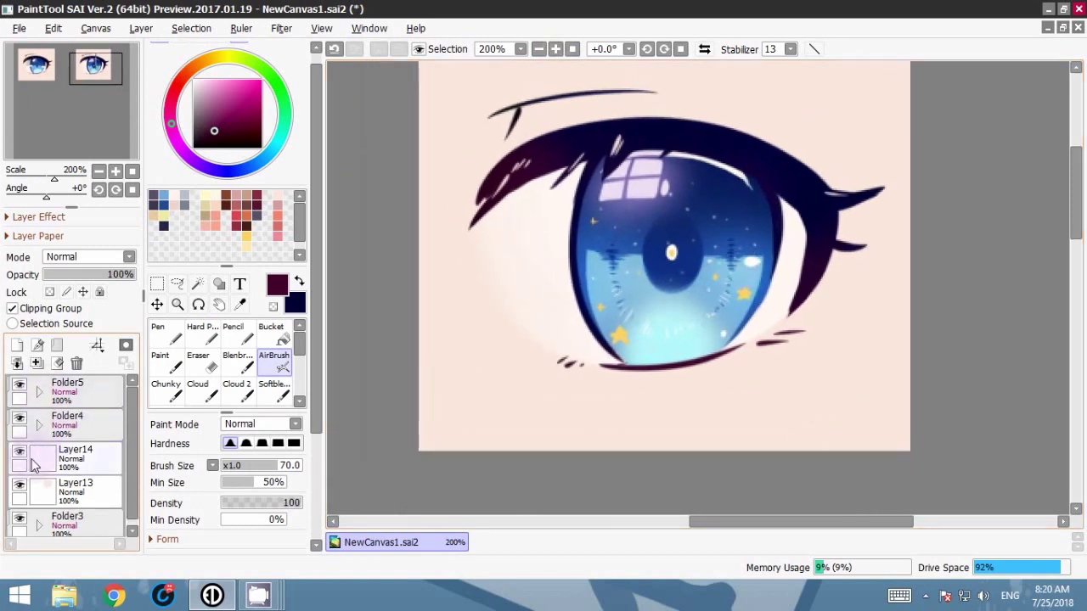
left_click(42, 455)
left_click(57, 346)
left_click_drag(75, 492, 69, 460)
left_click(18, 348)
left_click(54, 310)
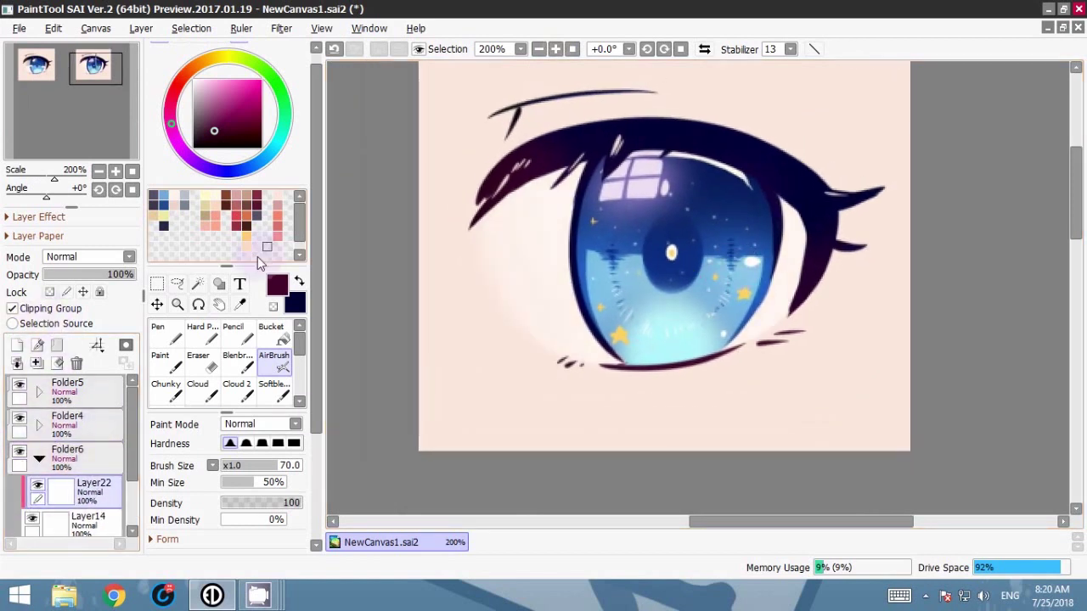
Step: Paint grayish beige shadows on both sides of the eye white beneath the lashes with the Pen at size 9
right_click(527, 228)
left_click(200, 88)
left_click(167, 333)
left_click_drag(489, 266, 562, 245)
left_click_drag(316, 344, 316, 446)
left_click(278, 533)
mouse_move(567, 251)
left_mouse_down()
mouse_move(476, 267)
mouse_move(571, 182)
left_mouse_up()
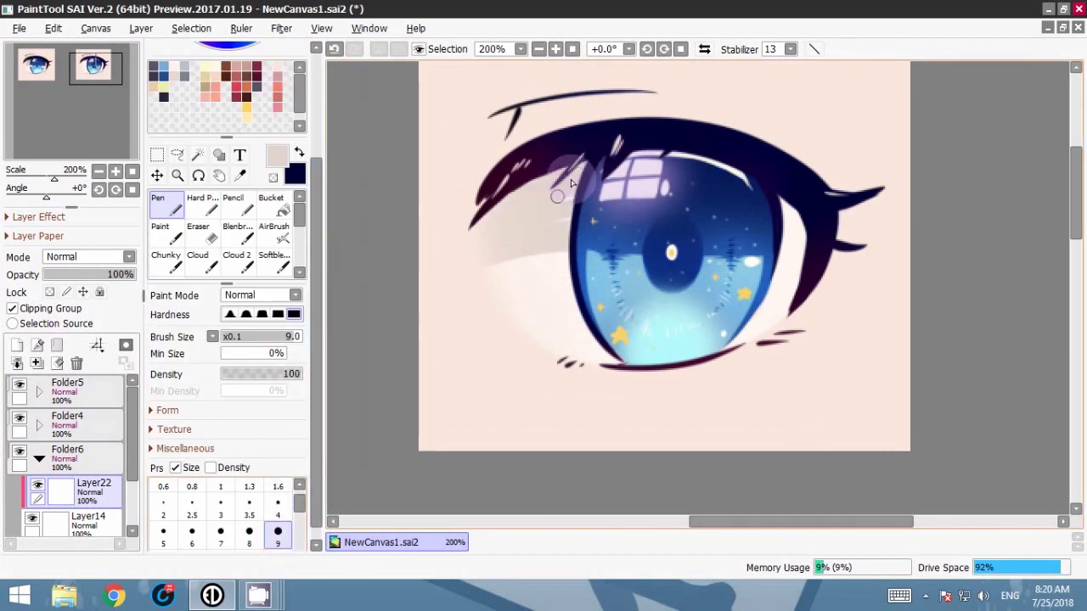
key("ctrl+z")
mouse_move(768, 251)
left_mouse_down()
mouse_move(778, 186)
mouse_move(777, 253)
left_mouse_up()
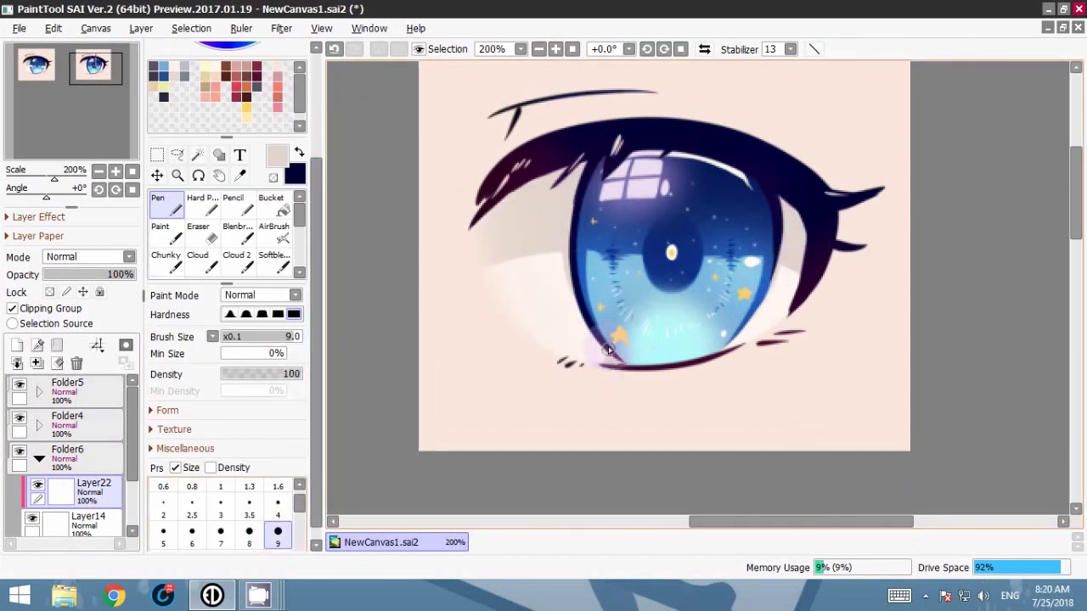
left_click_drag(732, 346, 745, 325)
Step: Shade the upper eye white beneath the lashes with a muted blue-gray using the AirBrush at size 70
left_click(539, 50)
left_click(539, 49)
left_click(556, 49)
left_click(556, 49)
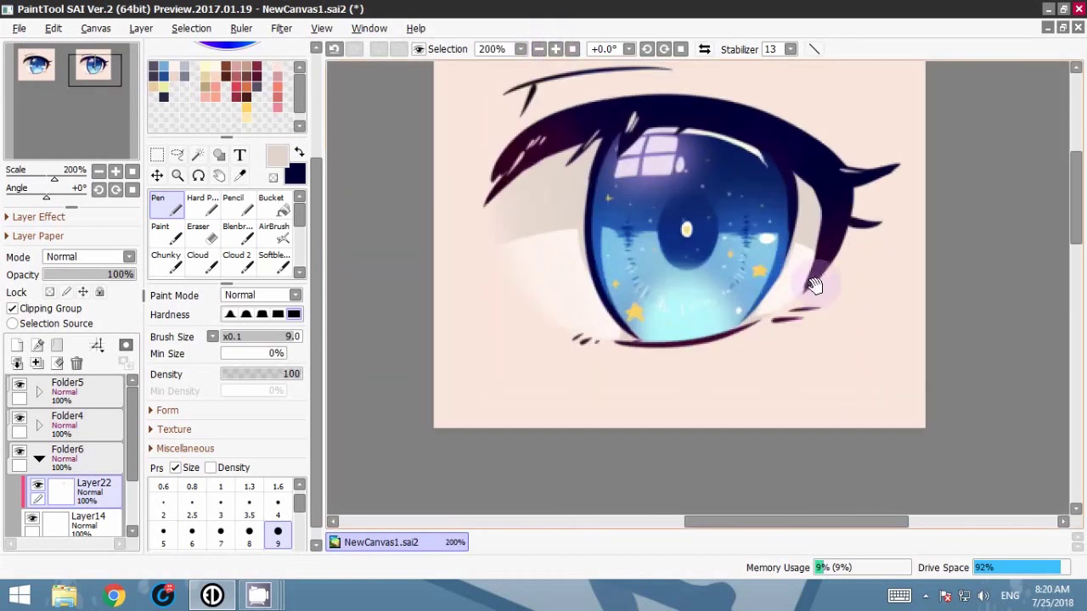
left_click_drag(315, 175, 315, 80)
left_click(200, 107)
left_click_drag(520, 171, 570, 155)
left_click(273, 362)
left_click(540, 49)
left_click(556, 49)
scroll(873, 173, "down", 1)
scroll(674, 161, "up", 4)
Step: Add a layer above all folders and draw a golden yellow horizontal streak across the iris's left edge with the Pen at size 9
left_click(39, 459)
left_click(68, 392)
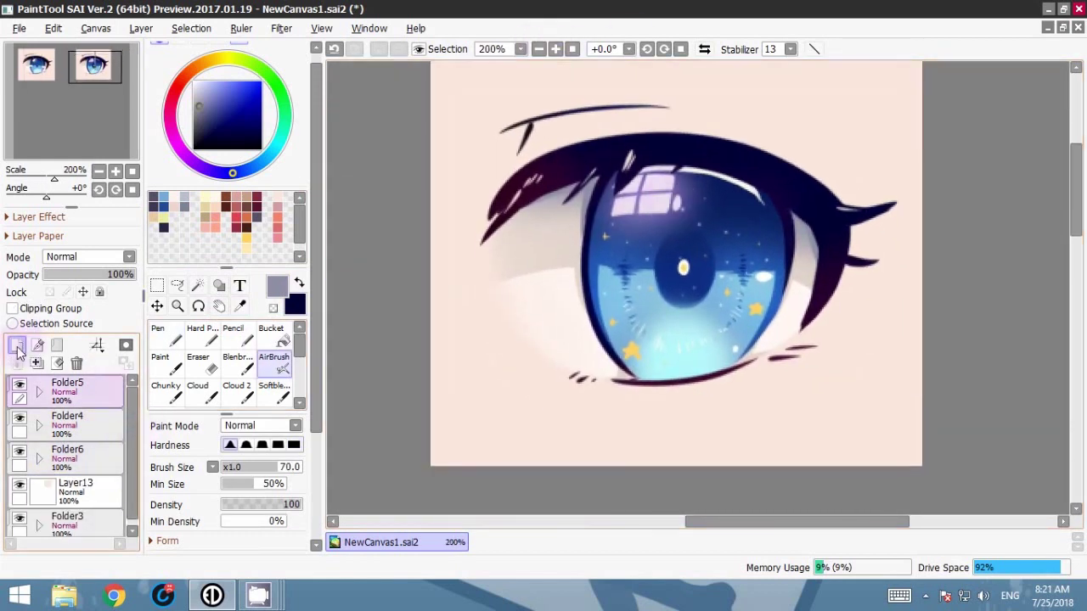
left_click(19, 353)
left_click(630, 350, "alt")
key("n")
key("ctrl+z")
left_click_drag(552, 272, 642, 270)
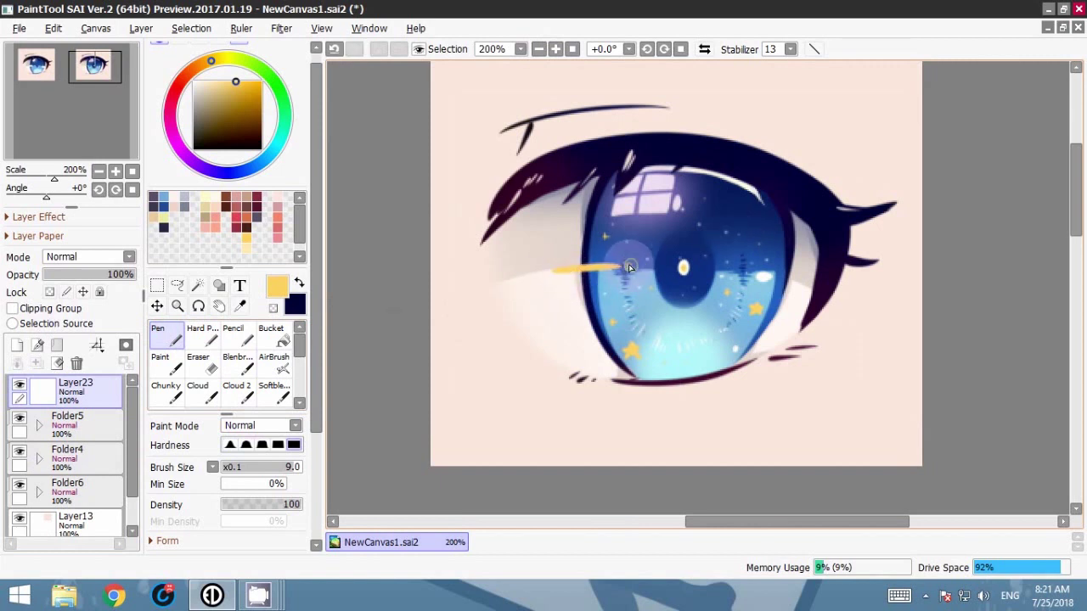
Step: Refine the horizontal streak with near-white toward the inner eye corner and add a small dot at its iris end
left_click(556, 49)
left_click_drag(472, 261, 552, 256)
key("ctrl+z")
left_click(593, 254)
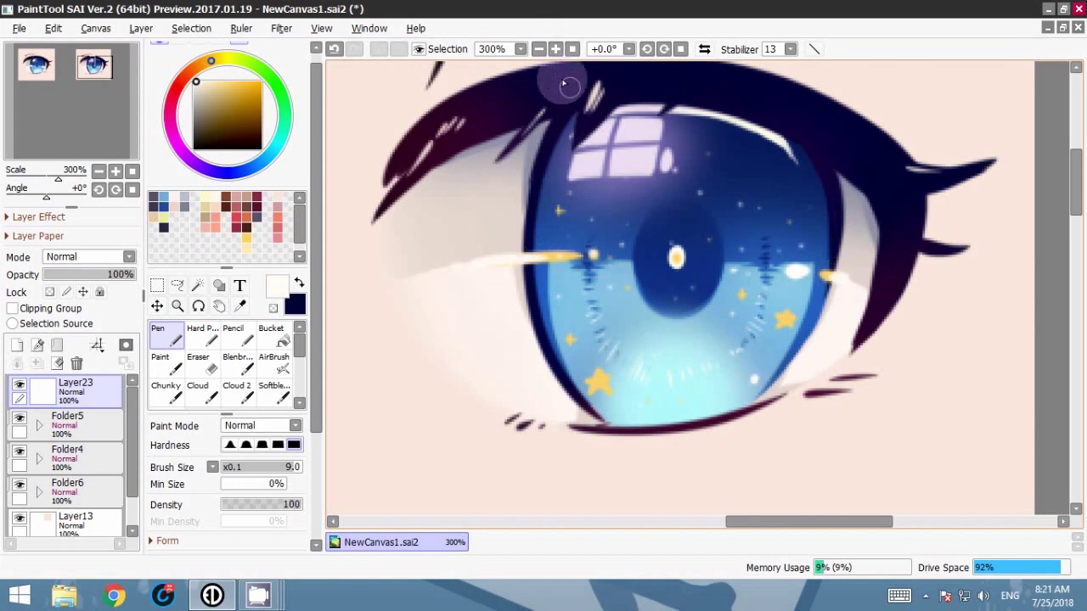
Step: Draw a small near-white sparkle at the streak's iris end and one on the iris's outer highlight with the Pen at size 1.6
left_click_drag(315, 371, 316, 463)
left_click(278, 491)
mouse_move(593, 240)
left_mouse_down()
mouse_move(592, 274)
mouse_move(603, 263)
left_mouse_up()
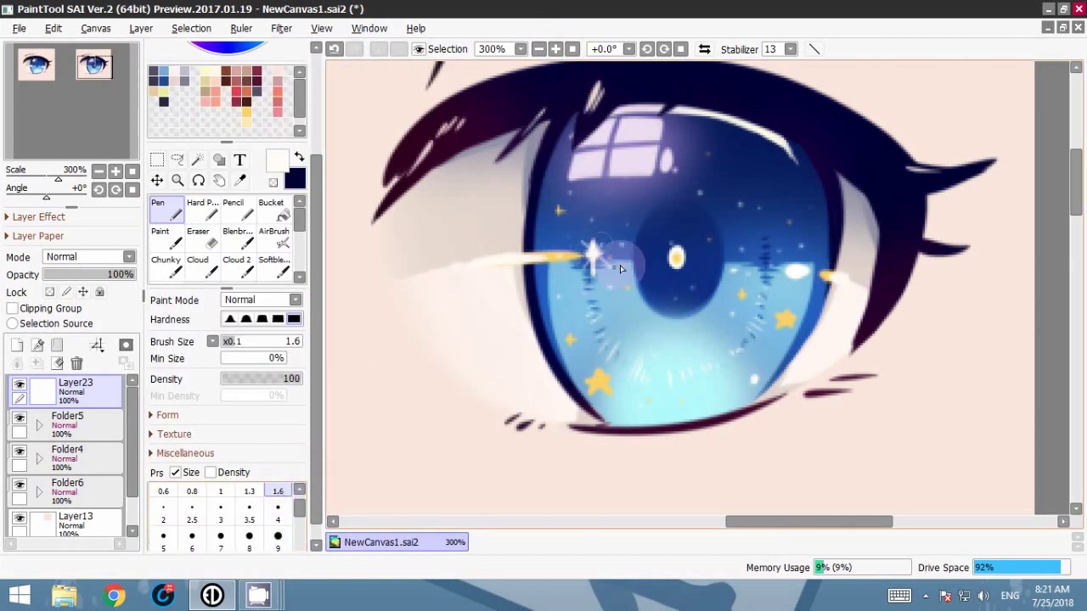
left_click(812, 256)
left_click(539, 49)
left_click(539, 50)
left_click(540, 50)
left_click(539, 50)
left_click_drag(857, 329, 911, 316)
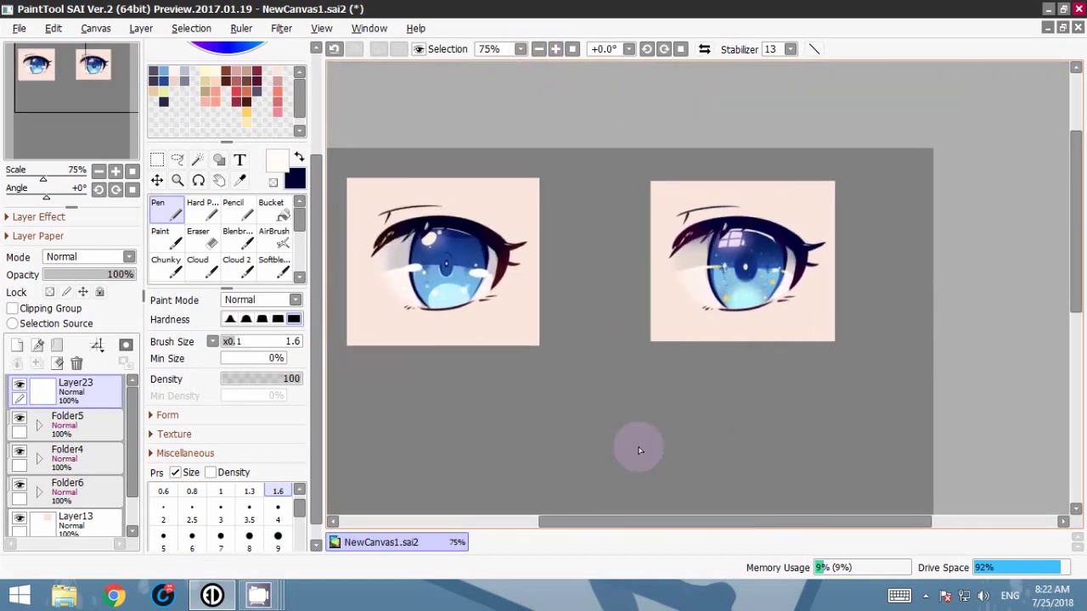
Step: Add a new layer directly above the skin layer (Layer13) and clip it to that layer
left_click(126, 32)
left_click(556, 49)
left_click(556, 49)
left_click(556, 49)
left_click_drag(944, 223, 863, 272)
left_click_drag(132, 476, 134, 512)
double_click(19, 478)
left_click(78, 484)
left_click(17, 346)
left_click(13, 308)
left_click_drag(793, 235, 768, 271)
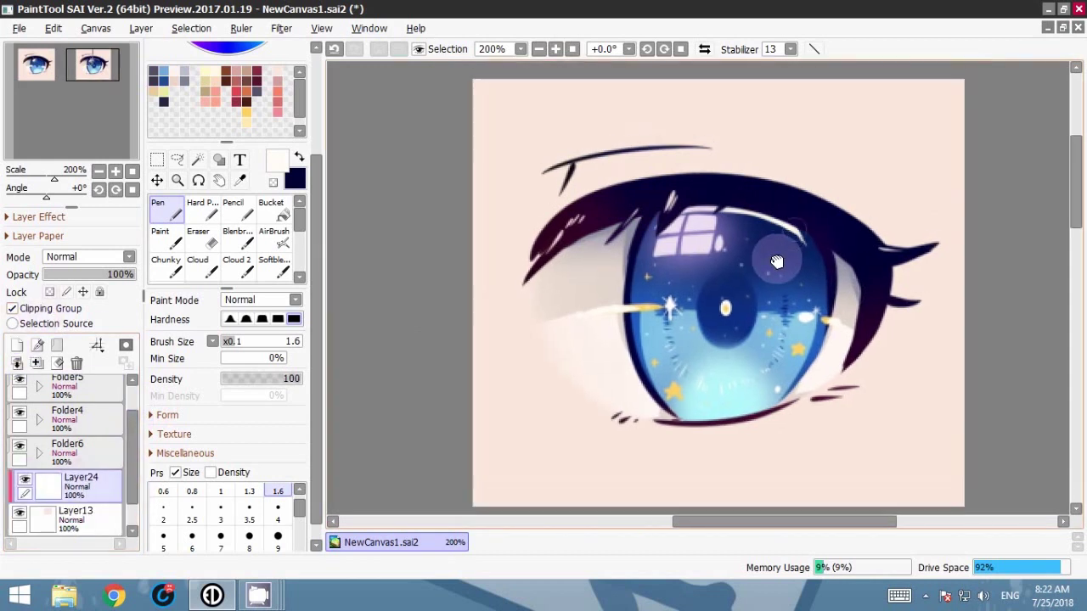
Step: Paint dusty pink skin shadows along the eyelid crease, upper lashes and lower lash line with the Pen at size 9
left_click(277, 81)
left_click_drag(316, 458, 305, 480)
left_click(277, 519)
mouse_move(546, 189)
left_mouse_down()
mouse_move(559, 177)
mouse_move(676, 161)
left_mouse_up()
left_click_drag(835, 191, 875, 228)
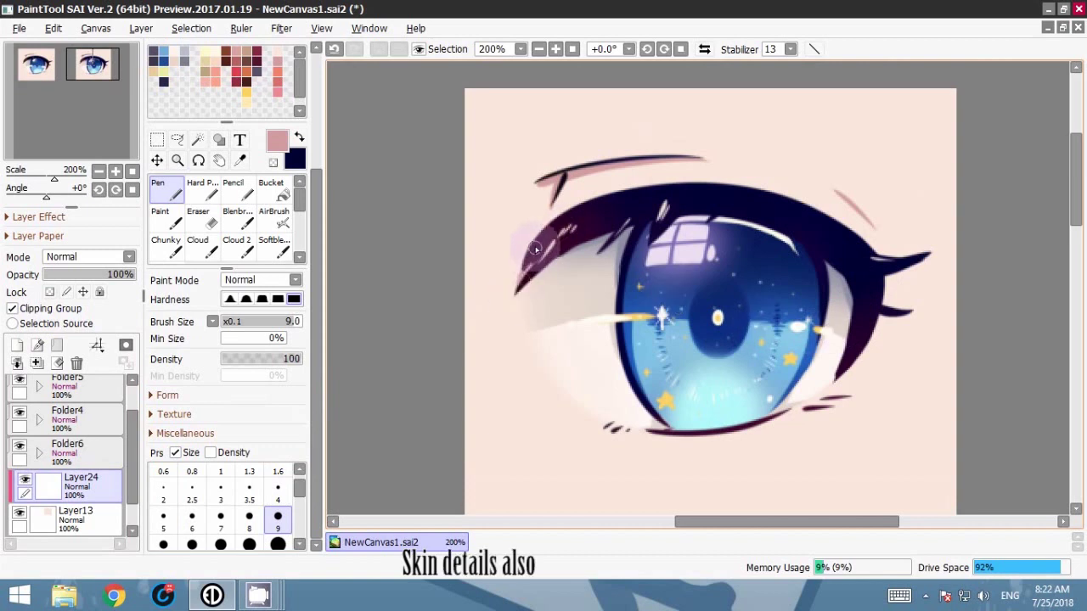
left_click_drag(516, 289, 559, 230)
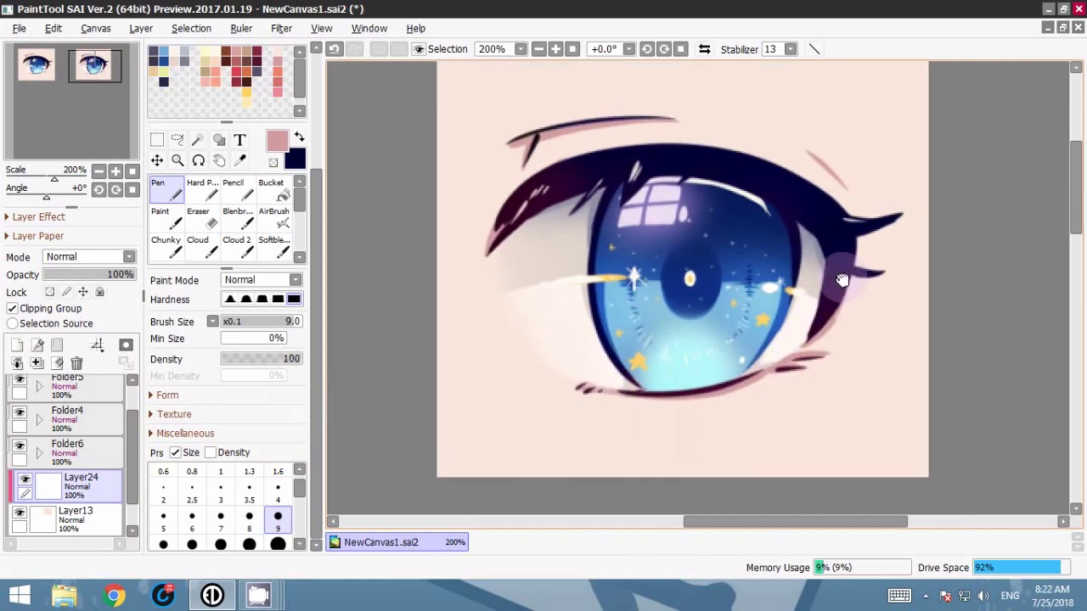
Step: Airbrush a soft crimson-pink blush around the outer eye corner and above the upper lashes with the AirBrush at size 70
scroll(176, 114, "up", 3)
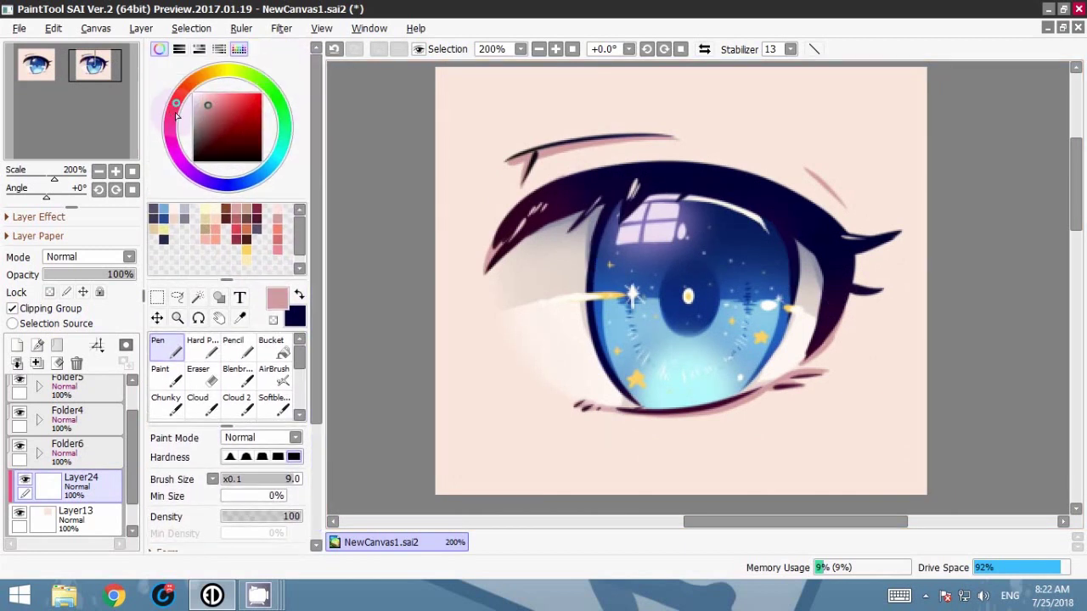
left_click_drag(173, 113, 173, 109)
left_click(229, 103)
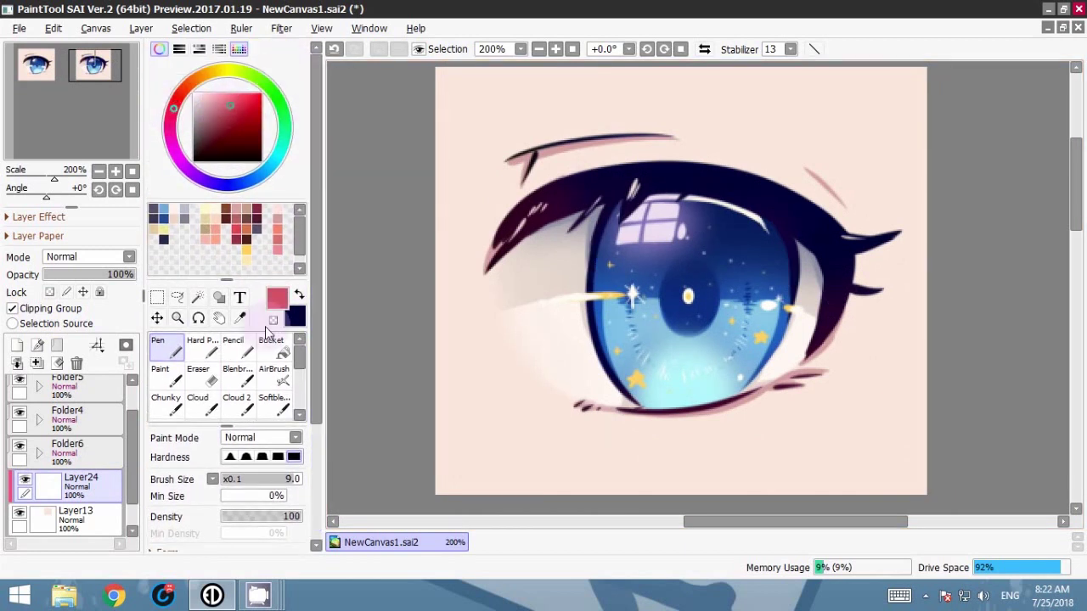
left_click(274, 374)
mouse_move(856, 243)
left_mouse_down()
mouse_move(866, 253)
mouse_move(806, 325)
left_mouse_up()
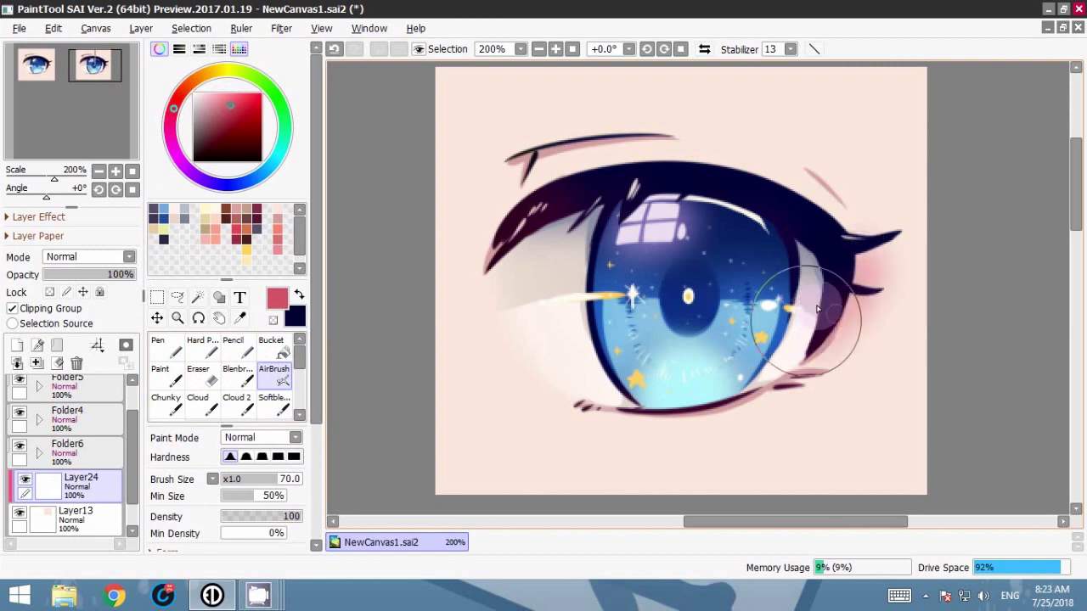
left_click_drag(765, 174, 849, 241)
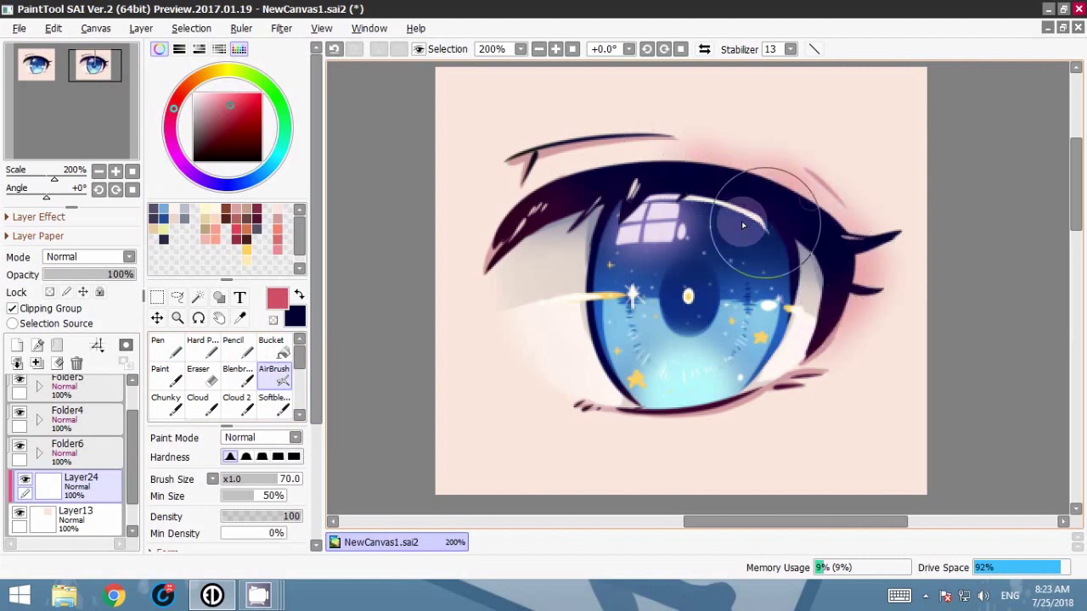
mouse_move(674, 170)
left_mouse_down()
mouse_move(830, 213)
mouse_move(847, 288)
left_mouse_up()
key("ctrl+z")
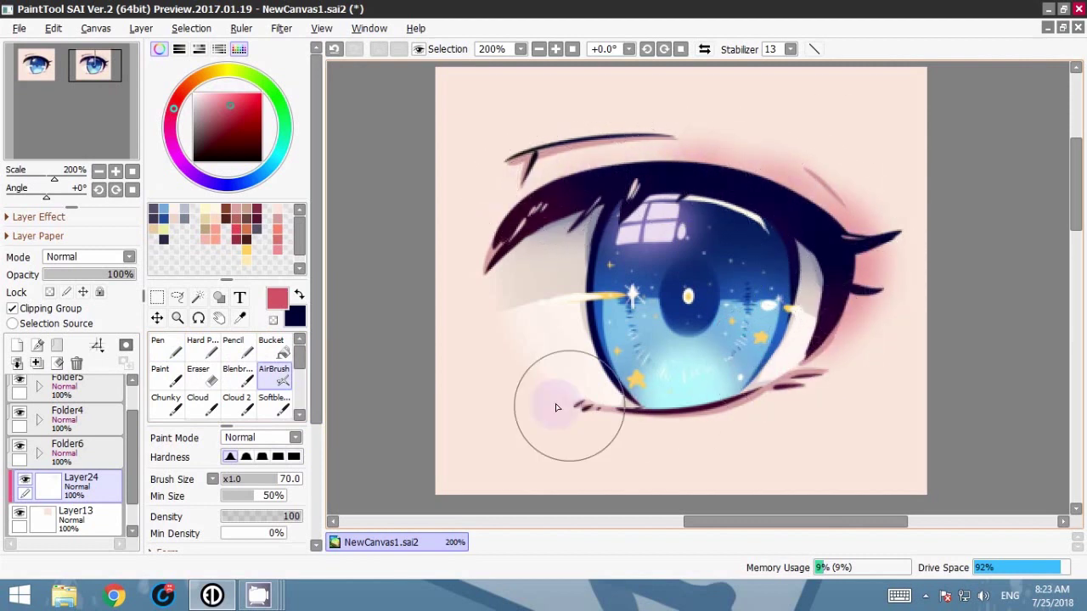
Step: Draw crimson-pink accent strokes along the outer upper lash line and down the outer eye corner with the Pen at size 9
left_click(160, 346)
key("ctrl+z")
left_click_drag(747, 172, 817, 204)
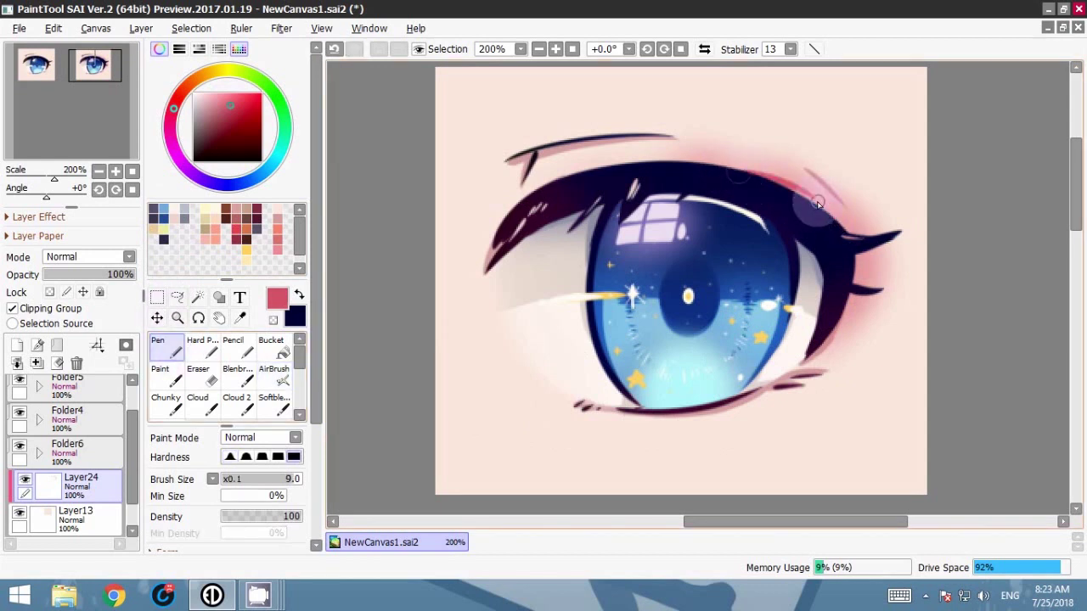
key("ctrl+z")
left_click_drag(764, 176, 867, 225)
key("ctrl+z")
key("ctrl+z")
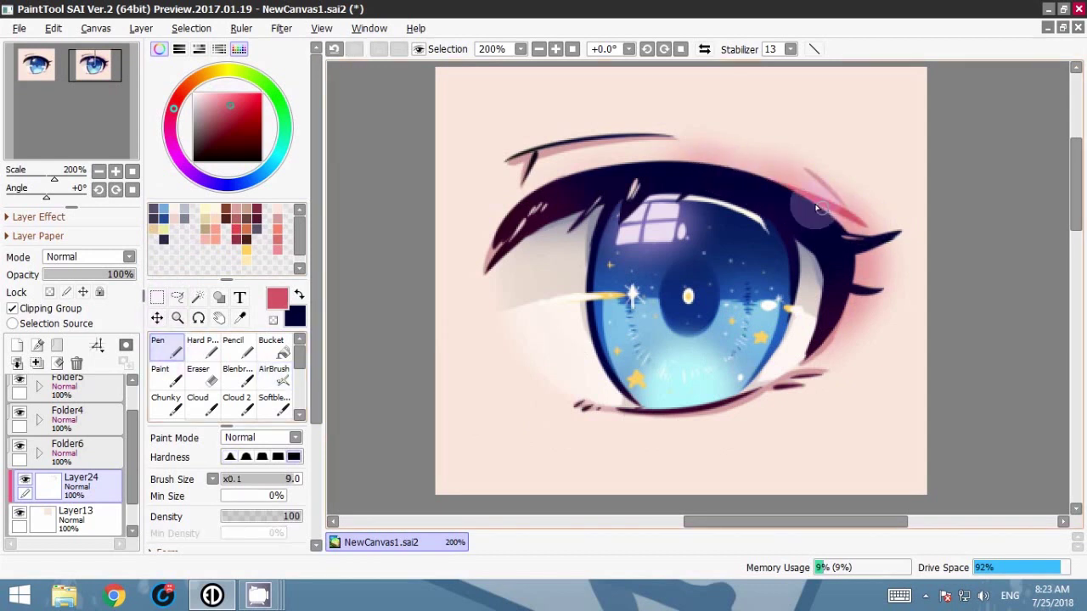
mouse_move(800, 200)
left_mouse_down()
mouse_move(853, 231)
mouse_move(847, 279)
mouse_move(865, 228)
mouse_move(817, 357)
left_mouse_up()
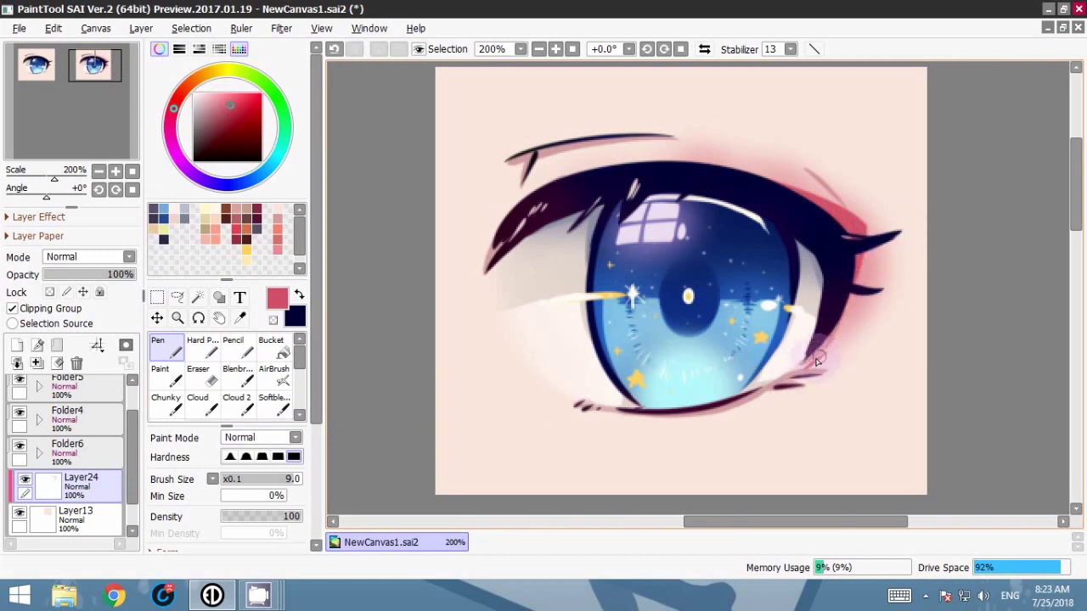
Step: Extend the crimson-pink accents between the outer lashes and along the top of the upper lash line, then switch to the transparent color
left_click_drag(863, 351, 899, 287)
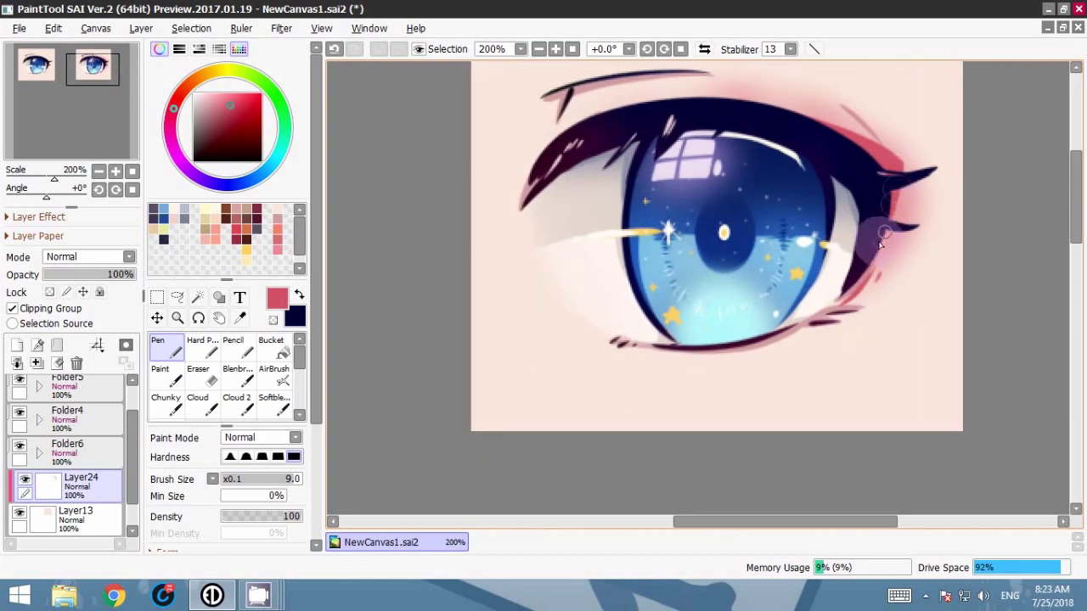
left_click_drag(870, 178, 898, 215)
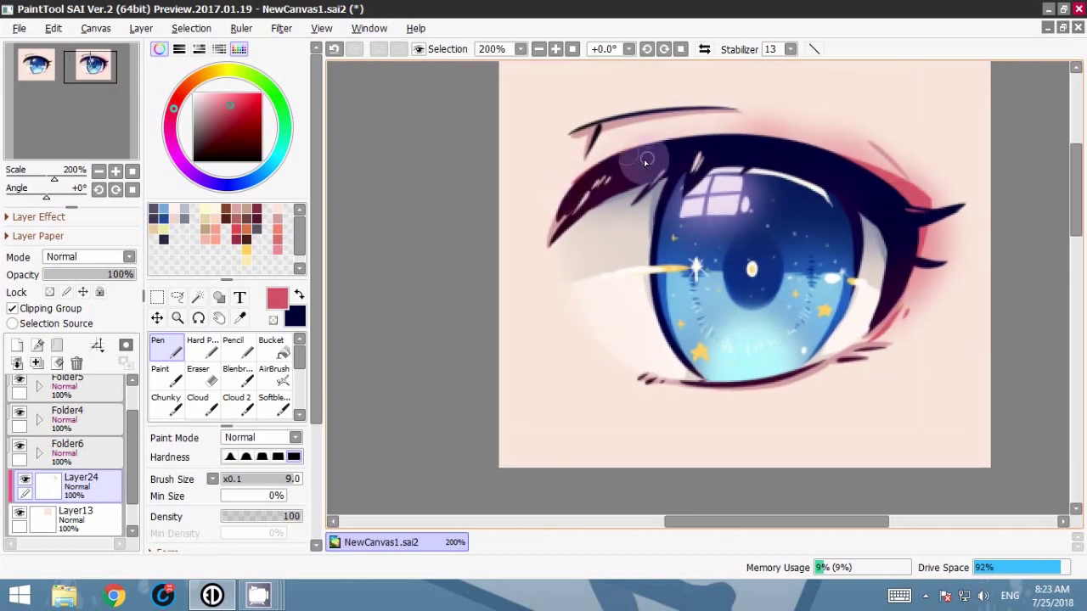
mouse_move(702, 144)
left_mouse_down()
mouse_move(827, 157)
mouse_move(727, 159)
mouse_move(771, 138)
left_mouse_up()
mouse_move(855, 273)
left_mouse_down()
mouse_move(853, 218)
mouse_move(834, 282)
left_mouse_up()
left_click(273, 319)
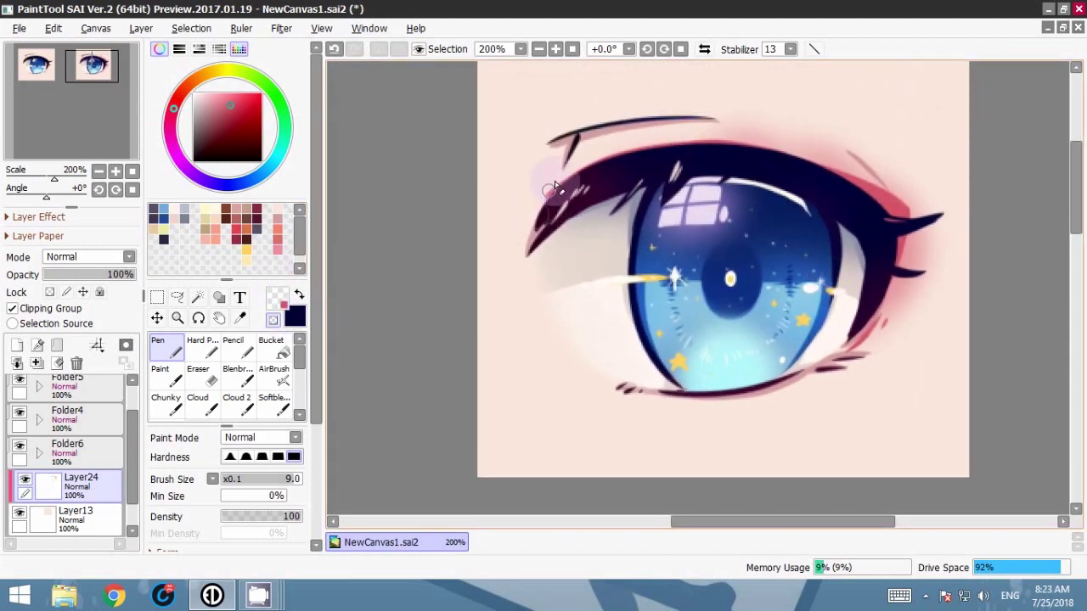
Step: Draw a small pale yellow four-point sparkle on the outer upper eyelid with the Pen at size 4
left_click(539, 49)
left_click(555, 50)
left_click_drag(776, 279, 771, 234)
left_click(247, 249)
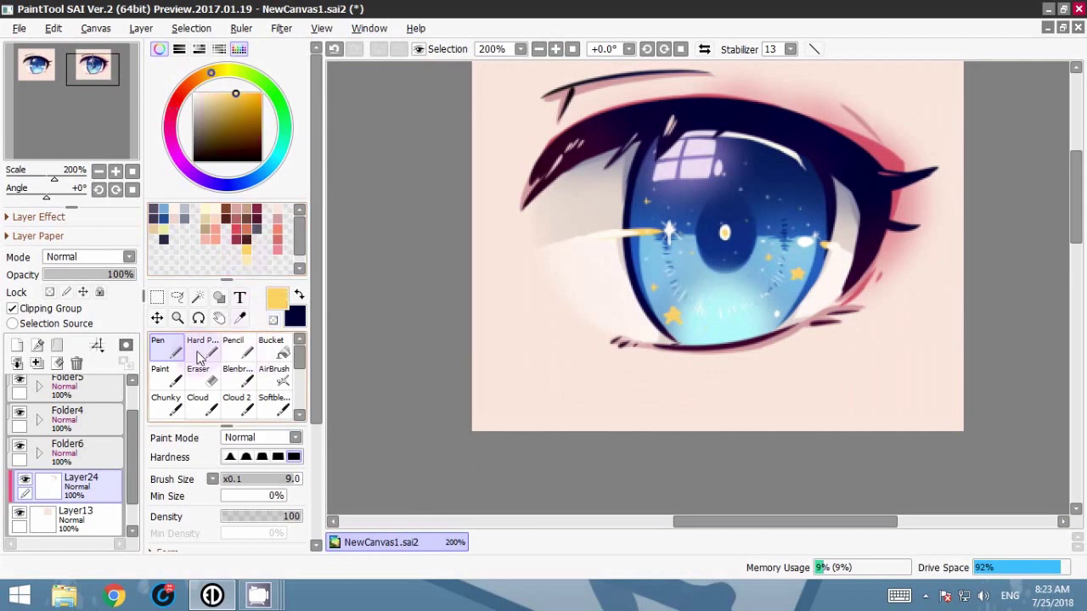
left_click_drag(825, 109, 793, 151)
key("ctrl+z")
left_click(212, 93)
left_click_drag(317, 373, 316, 459)
left_click(278, 533)
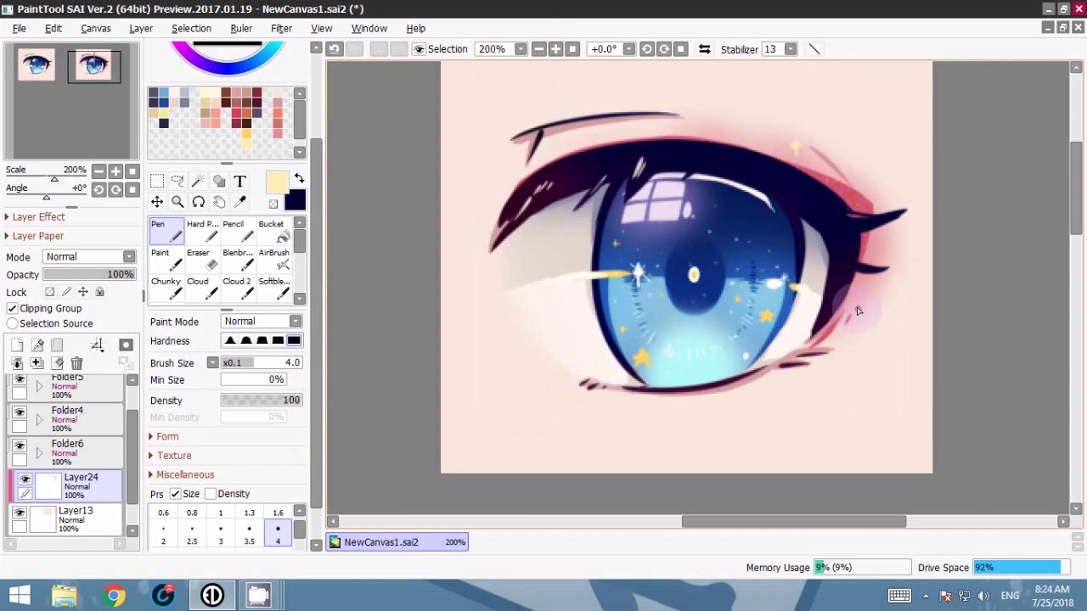
key("ctrl+z")
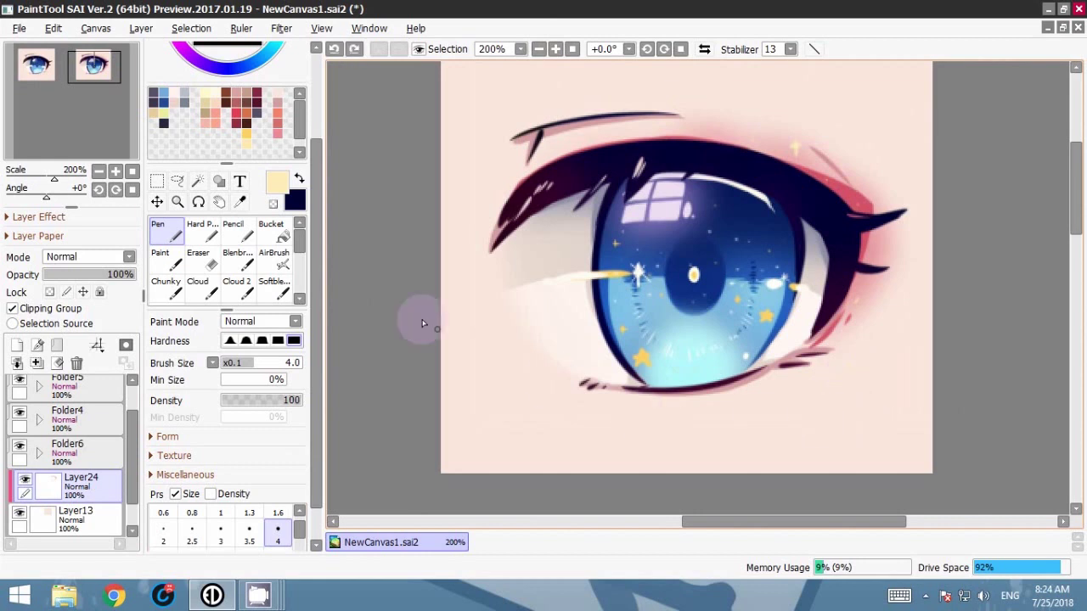
Step: Add creamy near-white skin highlights on the eyelid beneath the crease and below the inner lower lashes with the Pen at size 4
left_click_drag(317, 169, 315, 85)
left_click(221, 71)
left_click(199, 93)
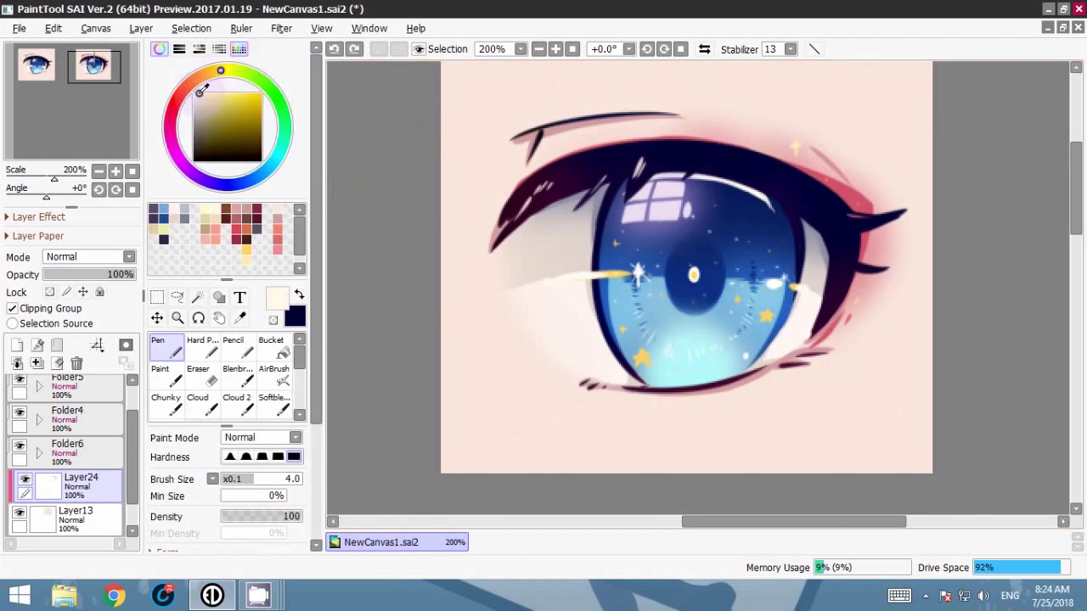
mouse_move(728, 411)
left_mouse_down()
mouse_move(738, 390)
mouse_move(737, 425)
left_mouse_up()
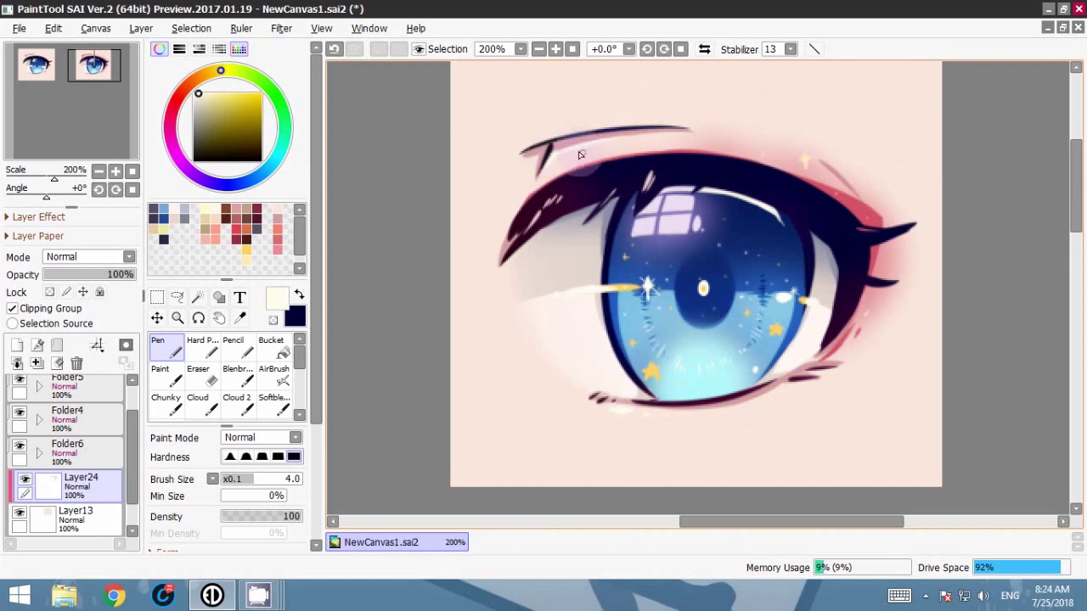
left_click_drag(788, 143, 784, 97)
Step: Airbrush coral blush beneath the outer lower lashes at size 70, and tint the lower skin area at size 350
left_click(277, 240)
left_click(274, 374)
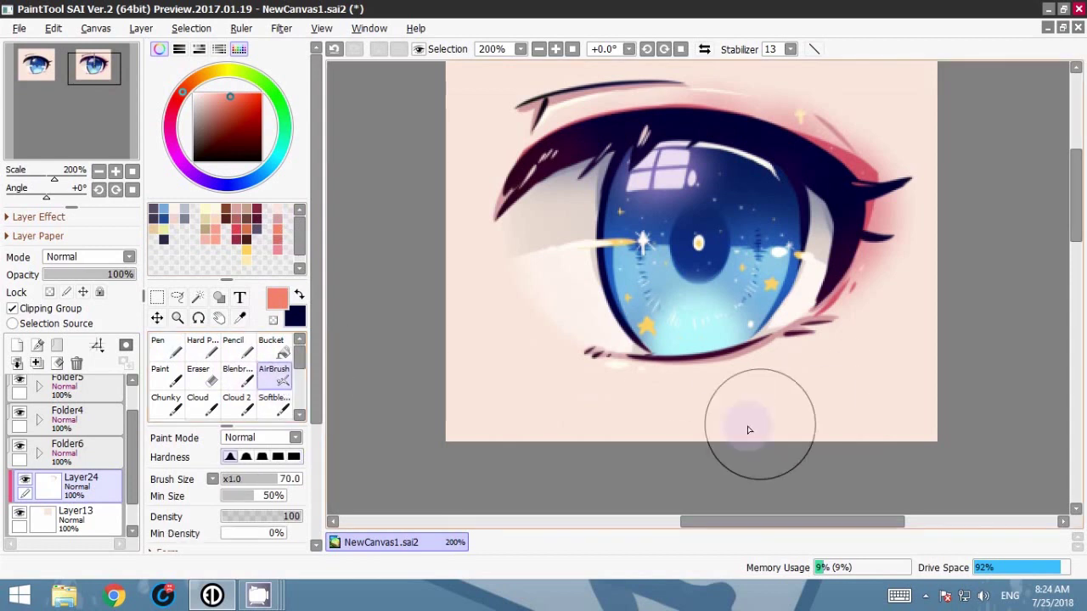
mouse_move(847, 297)
left_mouse_down()
mouse_move(764, 352)
mouse_move(713, 358)
mouse_move(836, 328)
mouse_move(848, 284)
mouse_move(706, 357)
mouse_move(827, 343)
left_mouse_up()
scroll(318, 488, "down", 5)
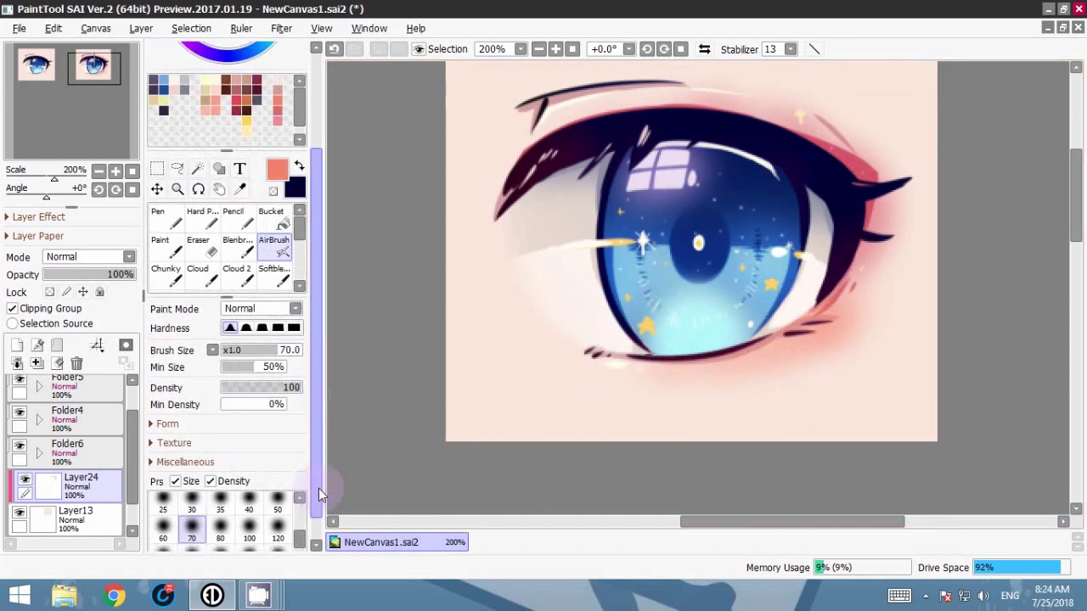
left_click(277, 539)
mouse_move(809, 403)
left_mouse_down()
mouse_move(672, 411)
mouse_move(869, 394)
mouse_move(862, 377)
left_mouse_up()
Step: Open the starry night texture 68703809_p13_master1200.jpg from the Tex-Material Colors folder
left_click(539, 49)
left_click(539, 50)
left_click(539, 49)
left_click_drag(785, 290, 784, 342)
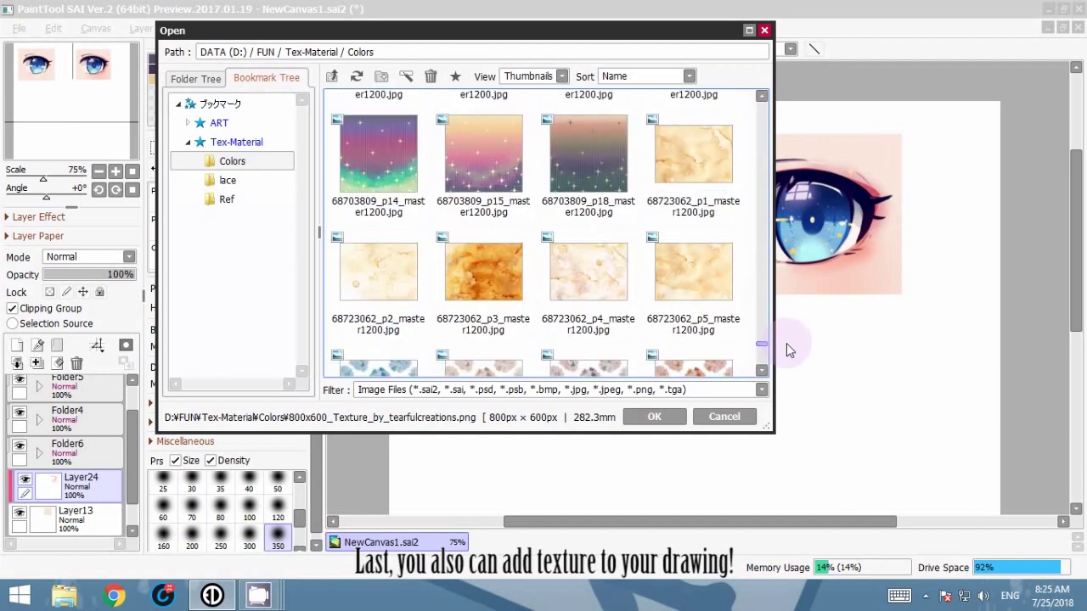
left_click(711, 175)
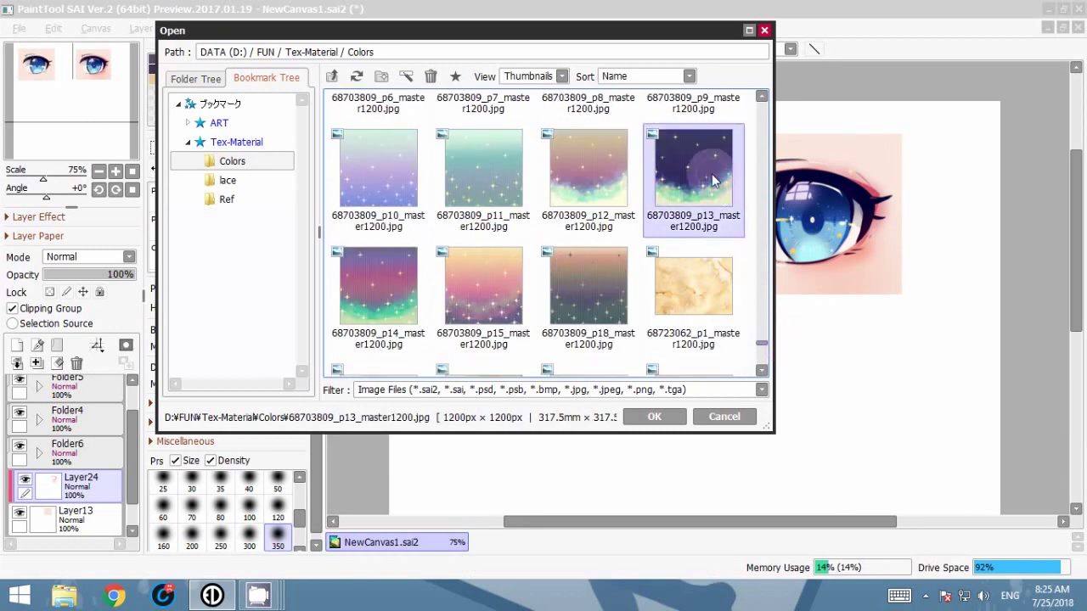
double_click(712, 174)
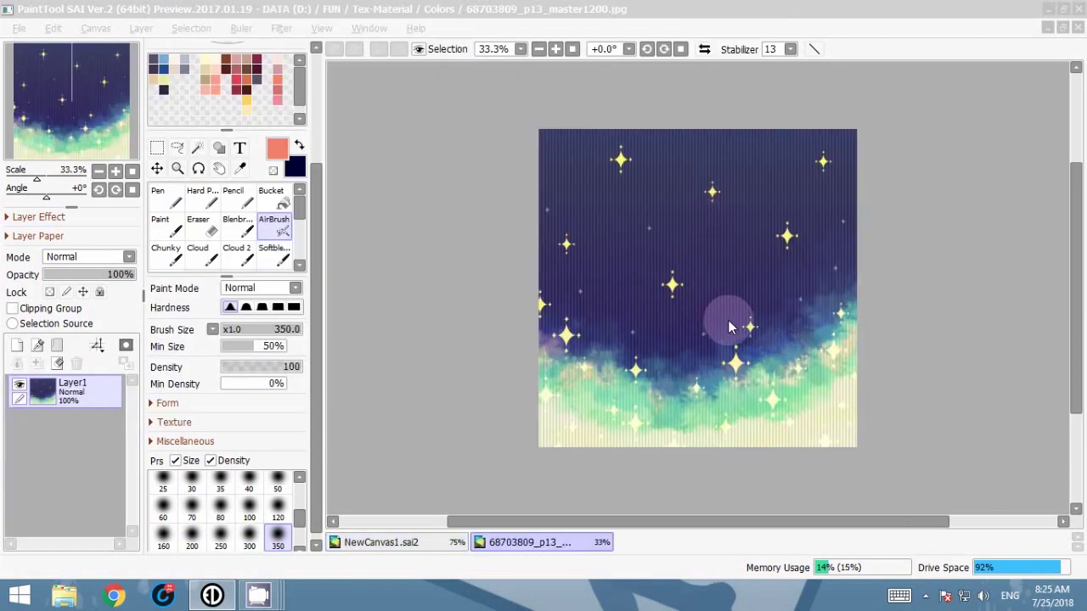
Step: Return to NewCanvas1.sai2, toggle folder visibility to locate the second eye's iris folder, and add a layer above Folder4
left_click(378, 544)
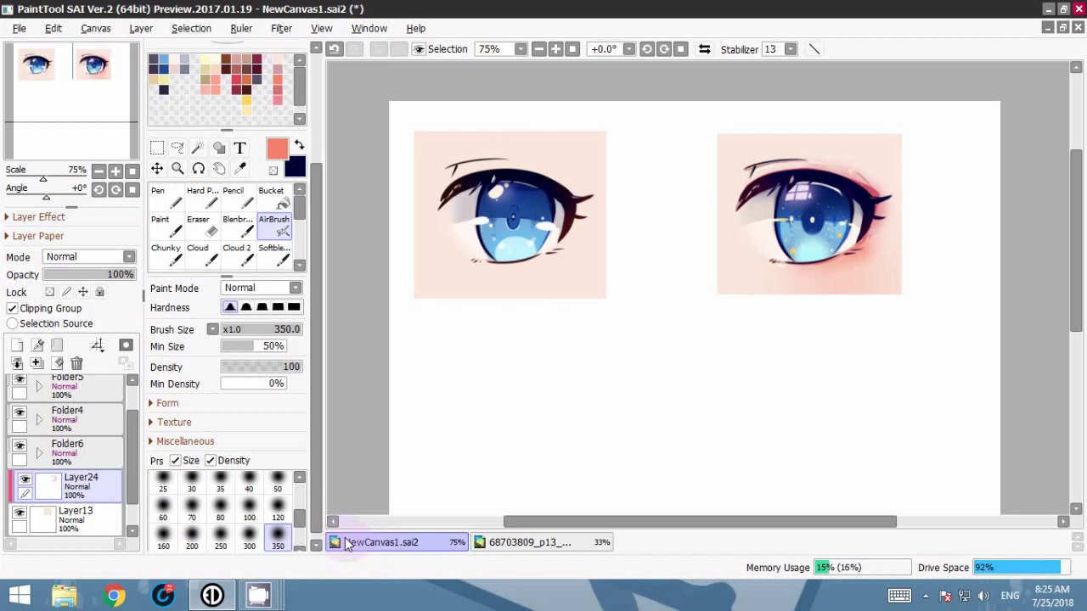
scroll(132, 442, "up", 1)
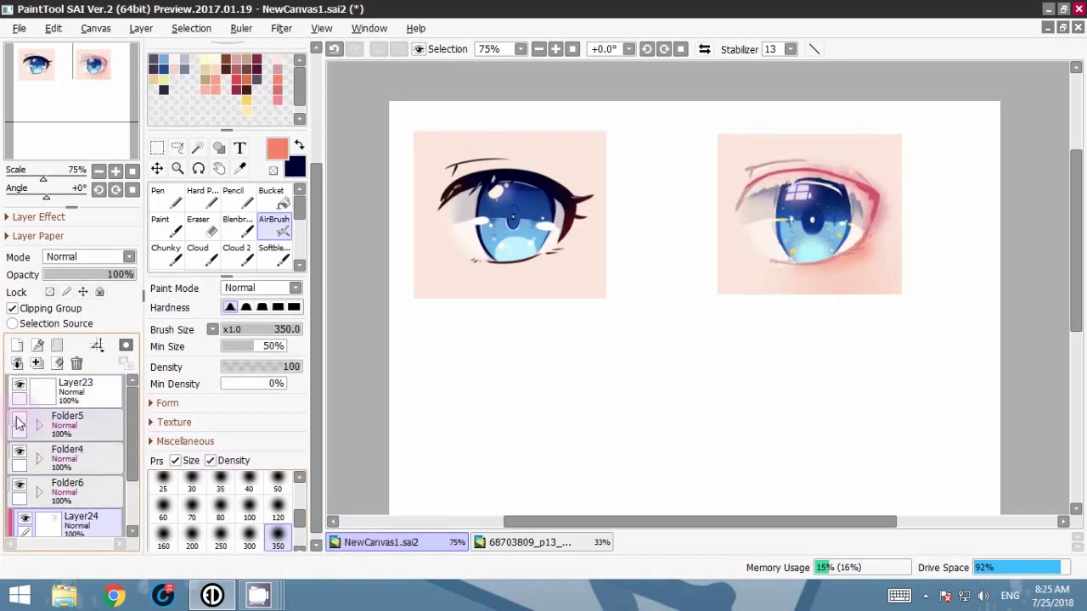
left_click(19, 453)
left_click(20, 452)
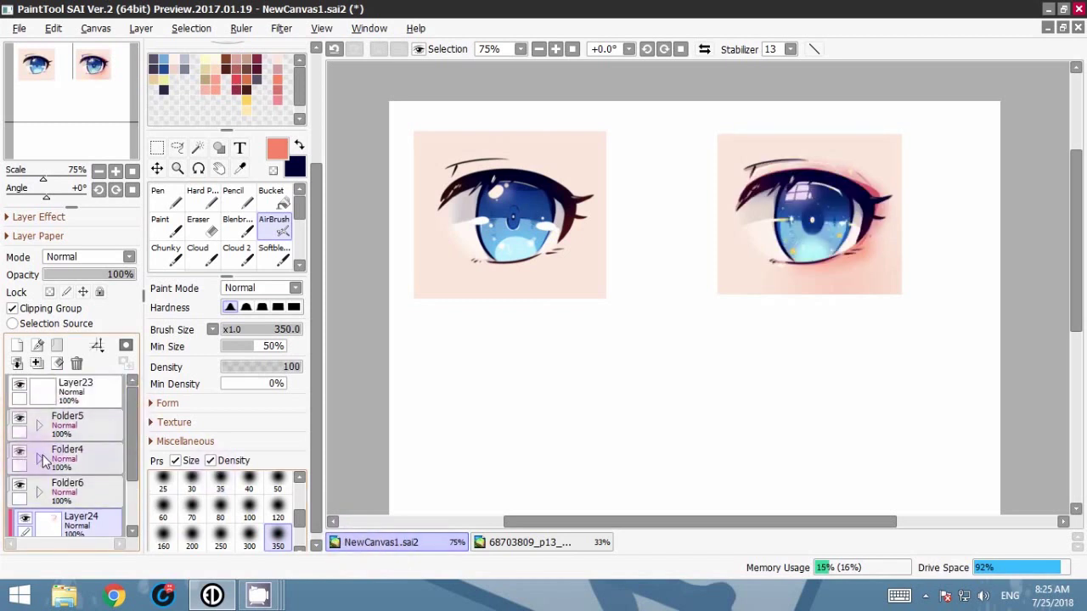
left_click(96, 459)
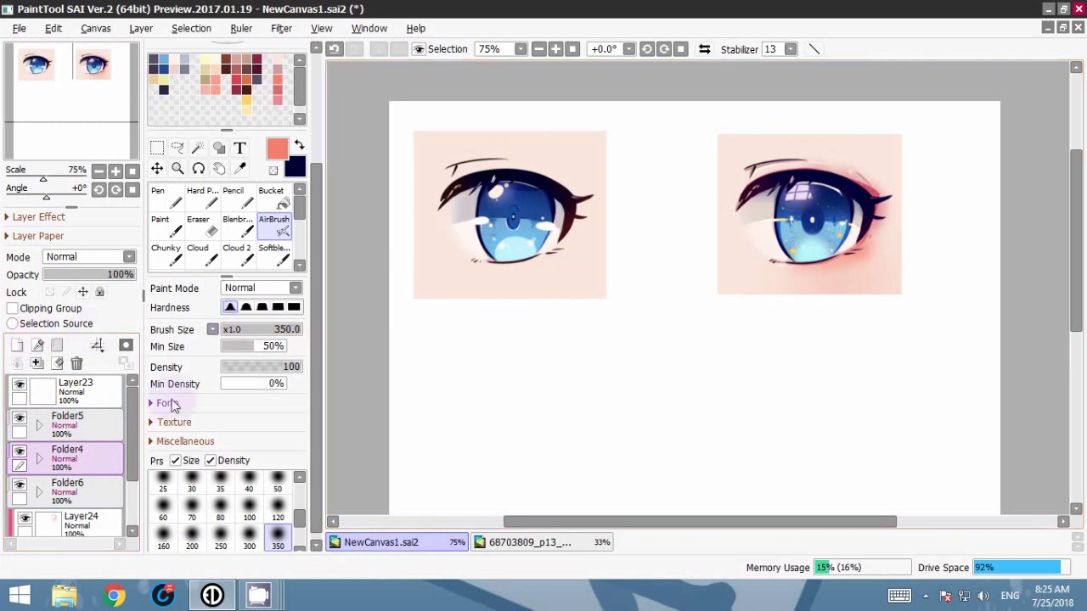
key("ctrl+shift+n")
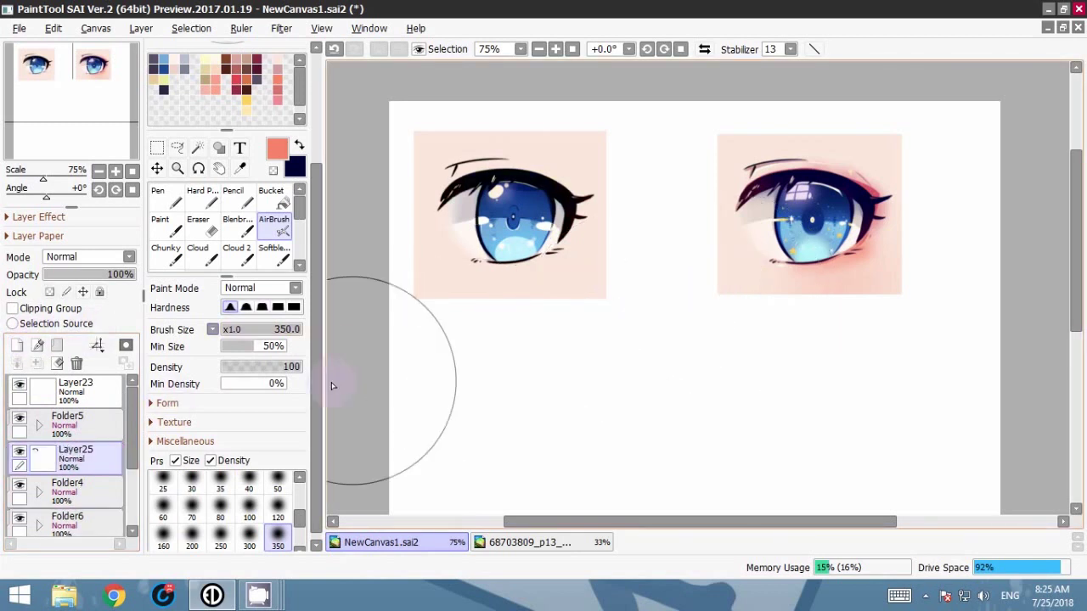
Step: Copy the starry texture image into NewCanvas1.sai2 as a layer above Folder4 and clip it to the iris folder
left_click(522, 542)
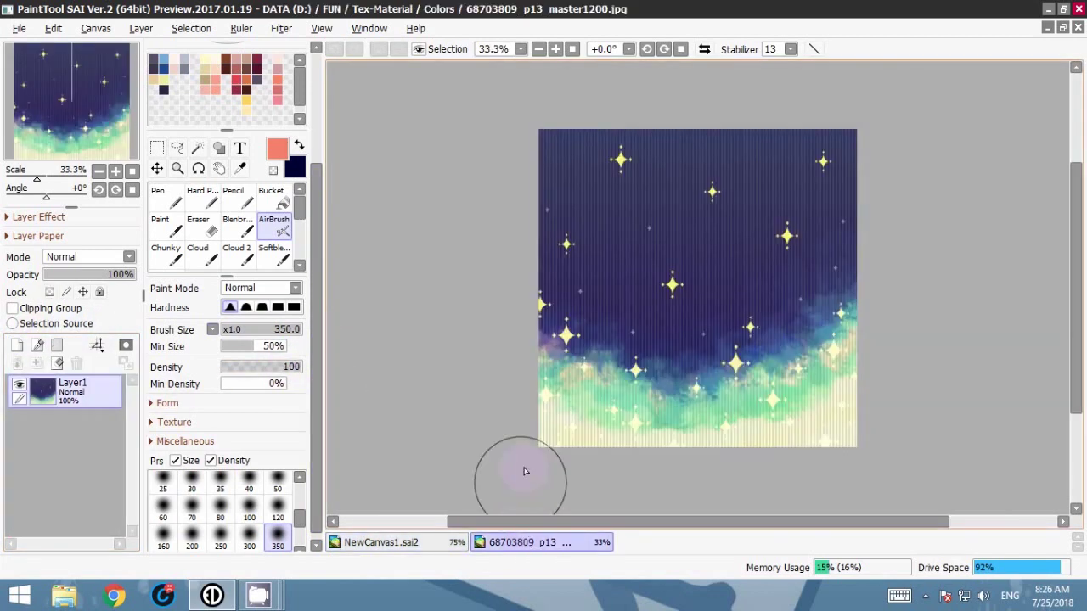
left_click(382, 541)
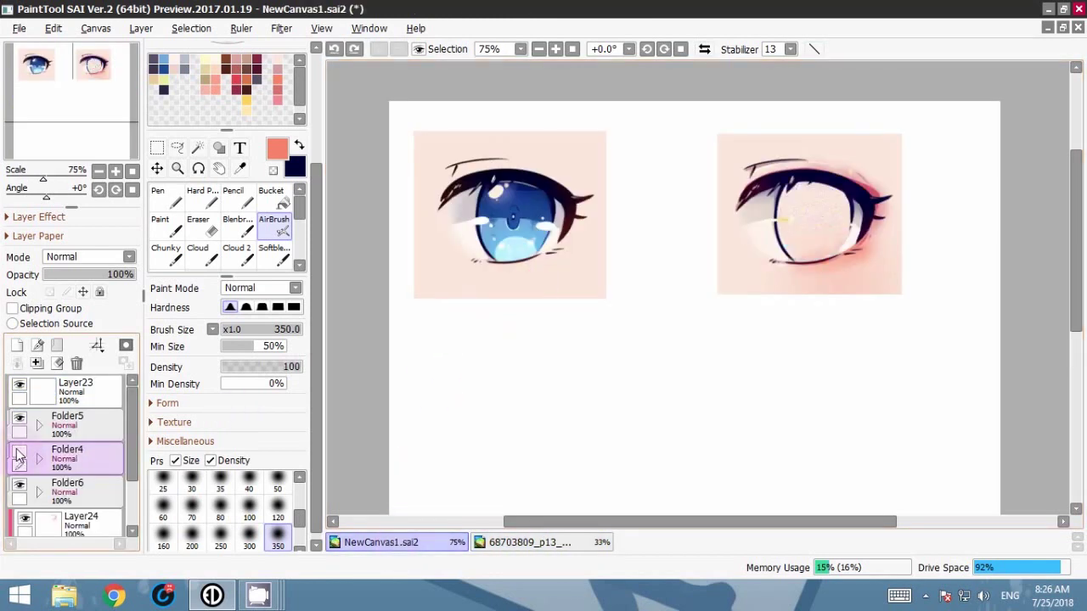
key("ctrl+v")
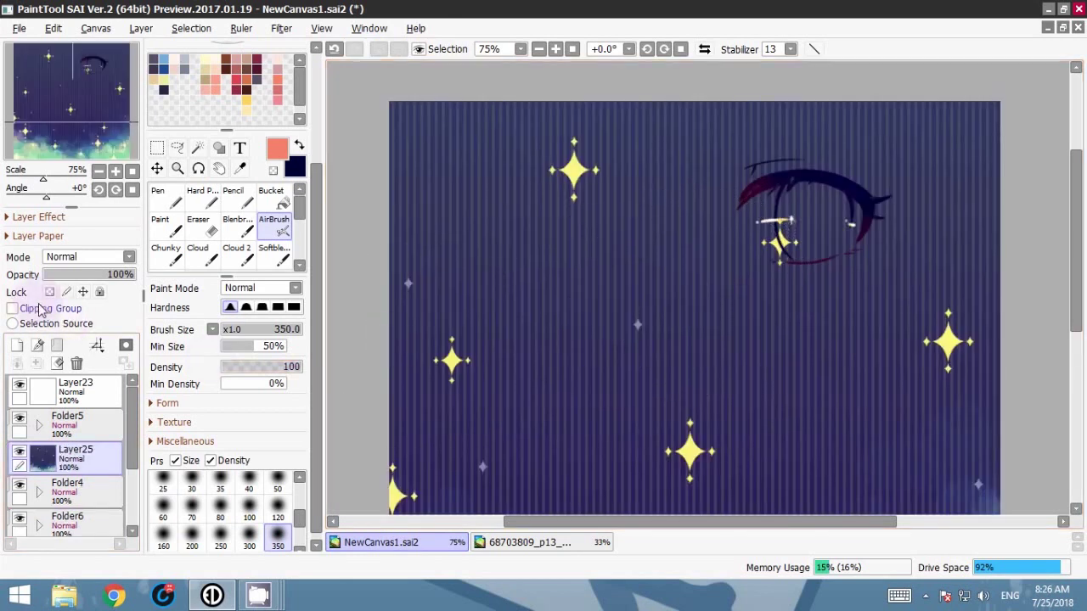
left_click(13, 309)
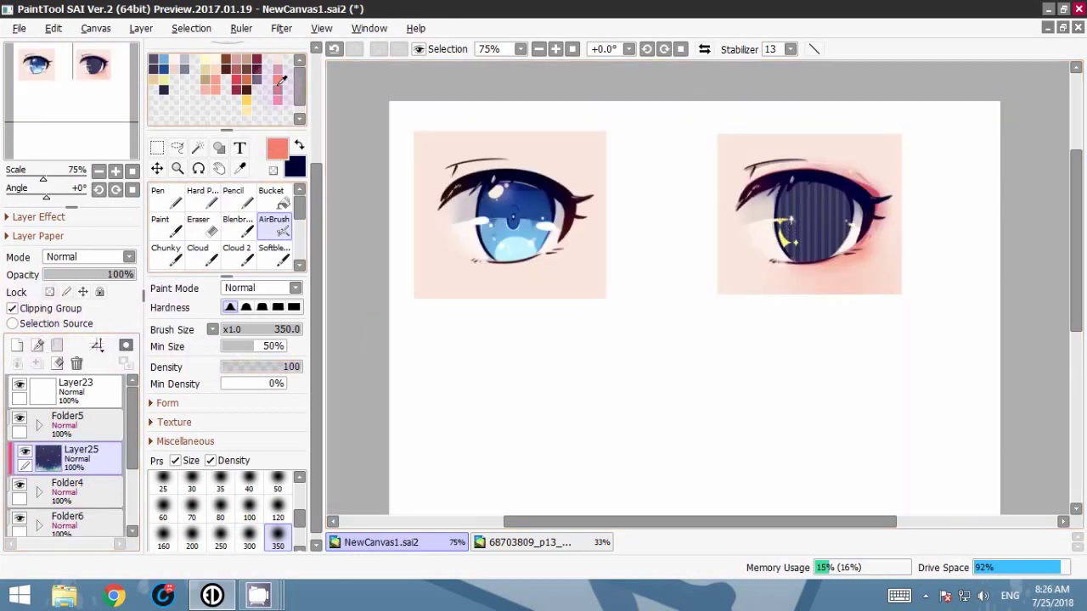
Step: Shrink the starry texture with a freeform transform and position it over the second eye's iris
key("ctrl+t")
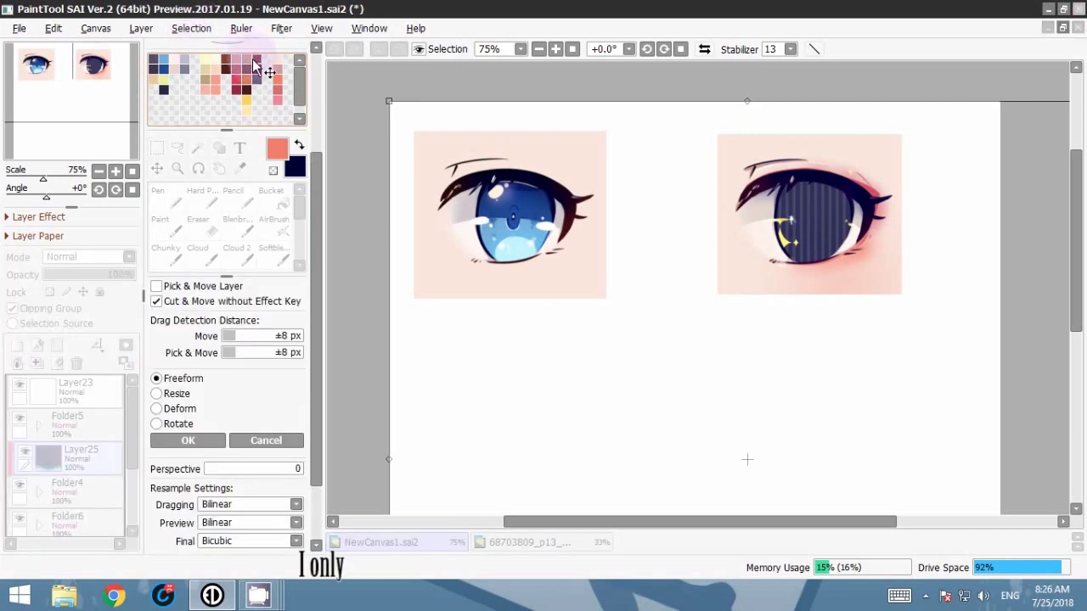
left_click_drag(385, 98, 772, 382)
left_click_drag(914, 461, 651, 124)
left_click_drag(597, 90, 873, 364)
left_click_drag(922, 417, 818, 217)
left_click(189, 440)
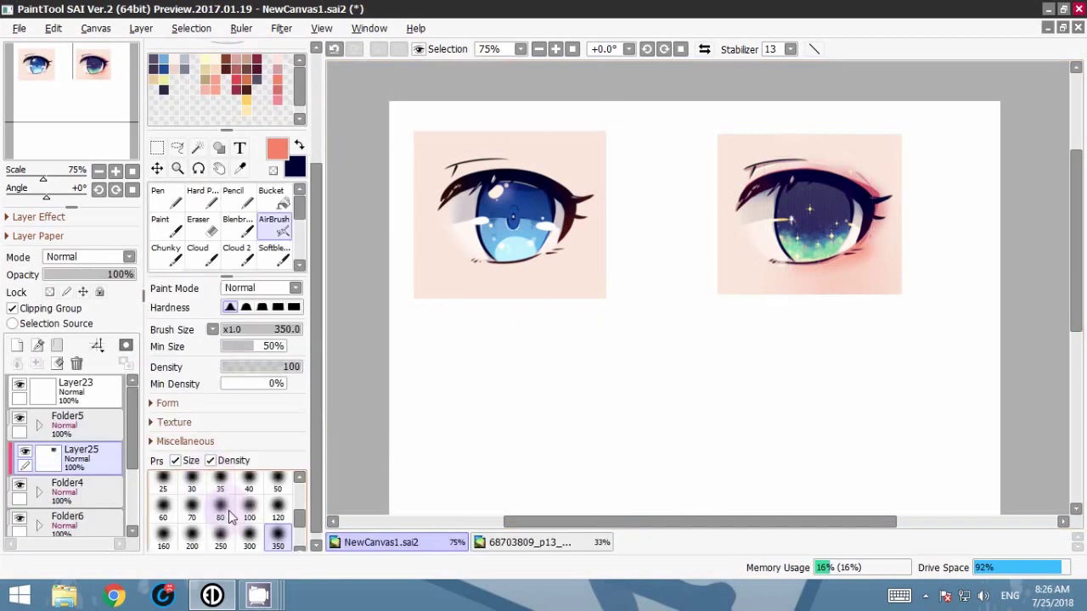
Step: Try the Multiply and Screen blending modes on the starry texture layer
left_click(119, 256)
left_click(108, 297)
left_click(128, 256)
left_click(102, 309)
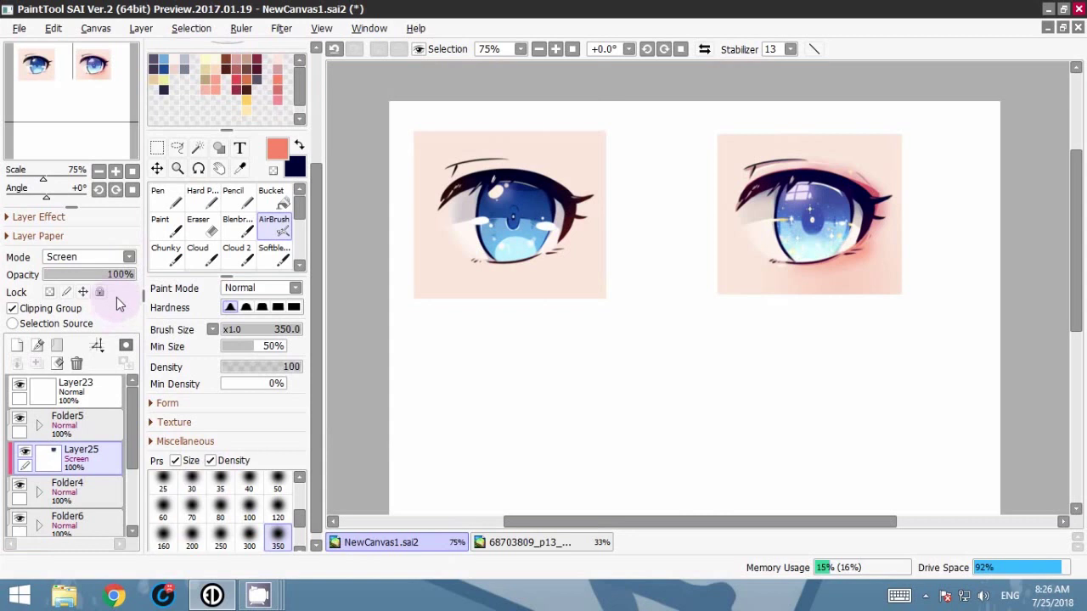
Step: Set the starry texture layer's blending mode to Overlay
left_click_drag(833, 226, 745, 263)
left_click(556, 49)
left_click(556, 49)
left_click_drag(808, 228, 717, 244)
left_click(126, 262)
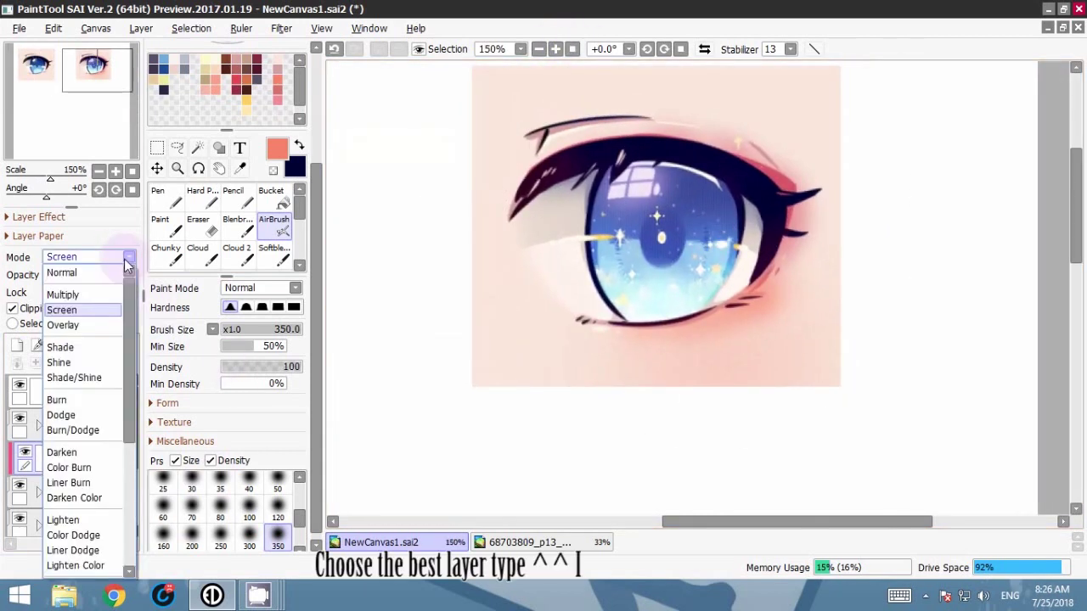
left_click(88, 324)
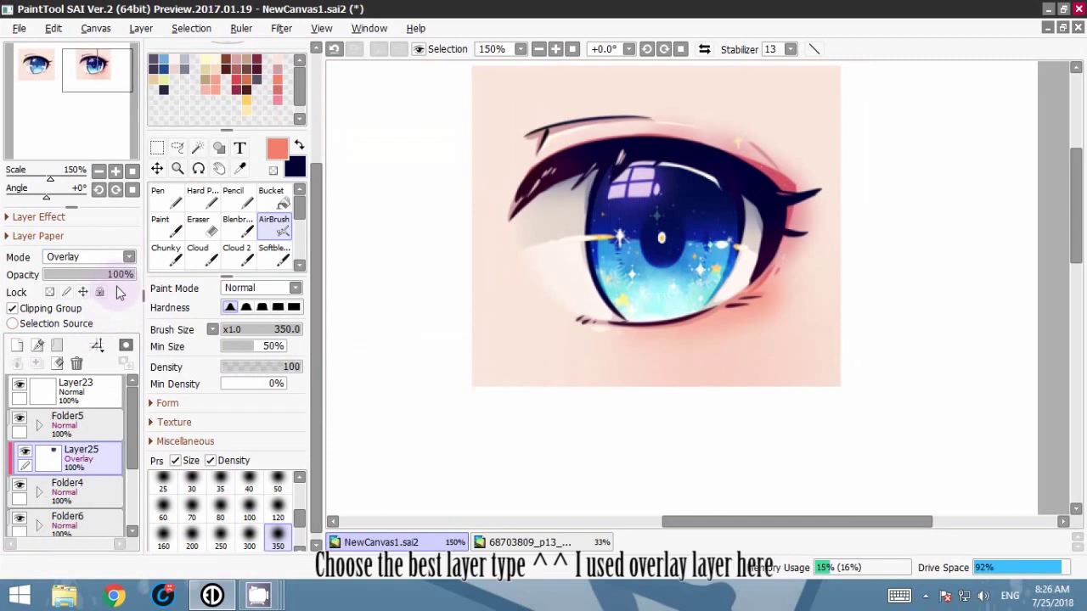
Step: Examine the textured second eye up close and compare it with the first eye at full-canvas view
left_click_drag(669, 325, 704, 294)
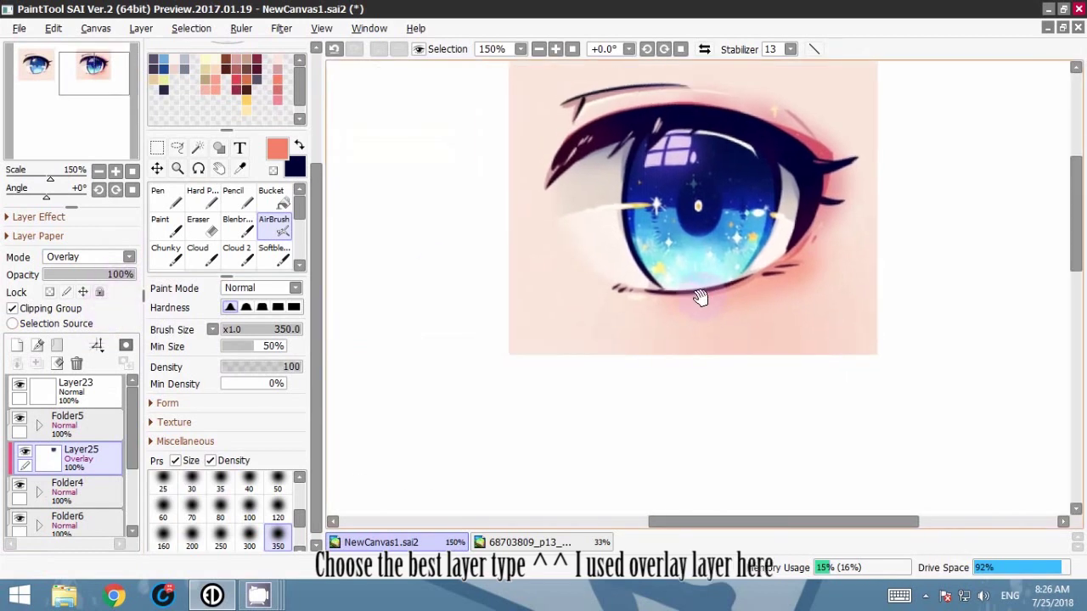
left_click(538, 48)
left_click(538, 49)
left_click(538, 48)
left_click(538, 48)
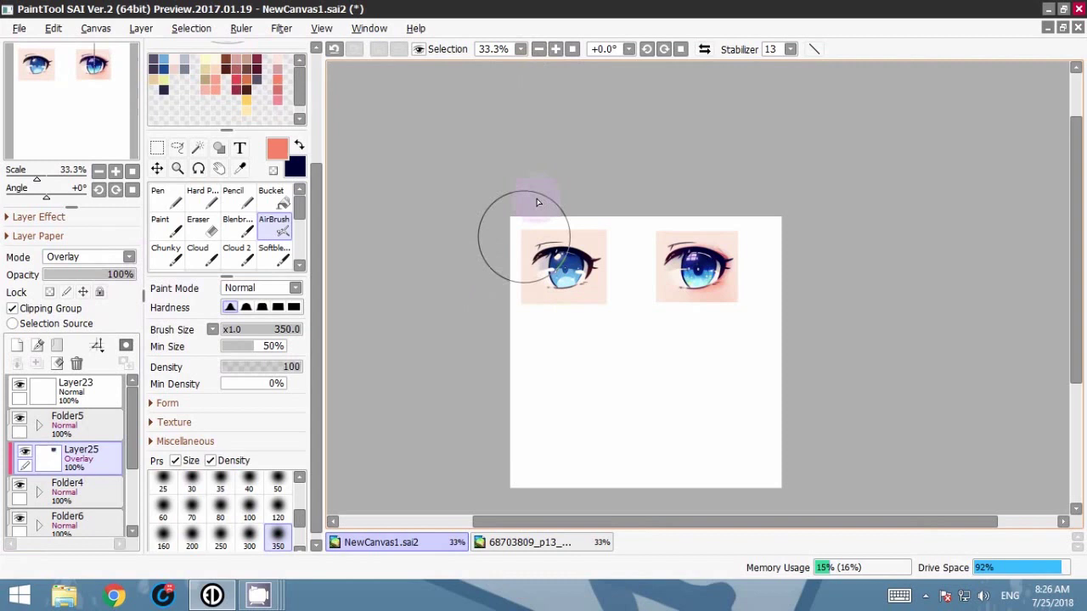
left_click(556, 49)
left_click(556, 49)
left_click(556, 49)
left_click(556, 49)
left_click_drag(568, 216, 550, 237)
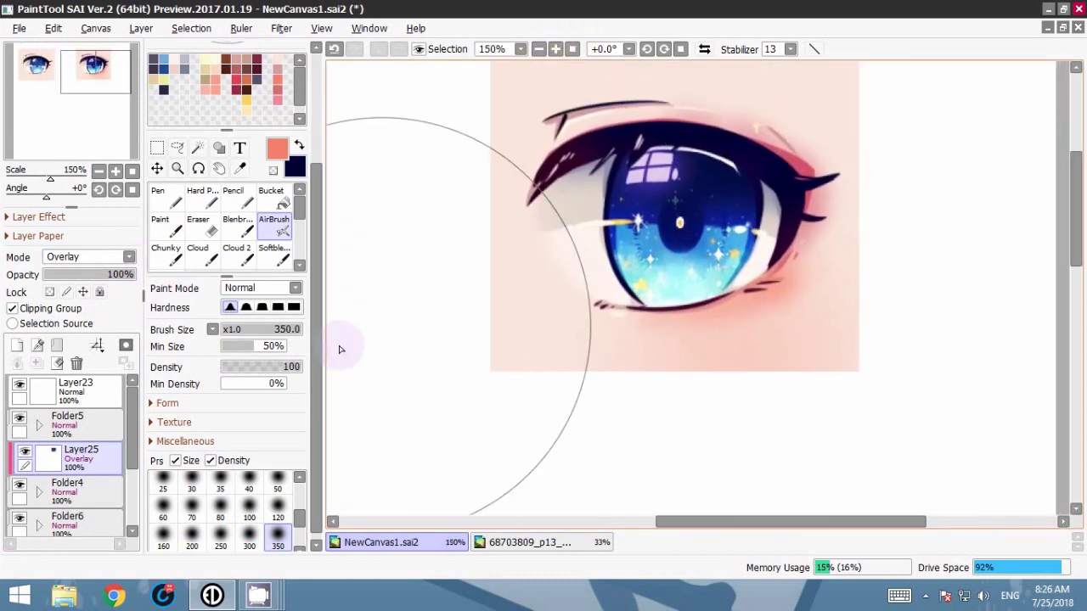
scroll(127, 431, "down", 1)
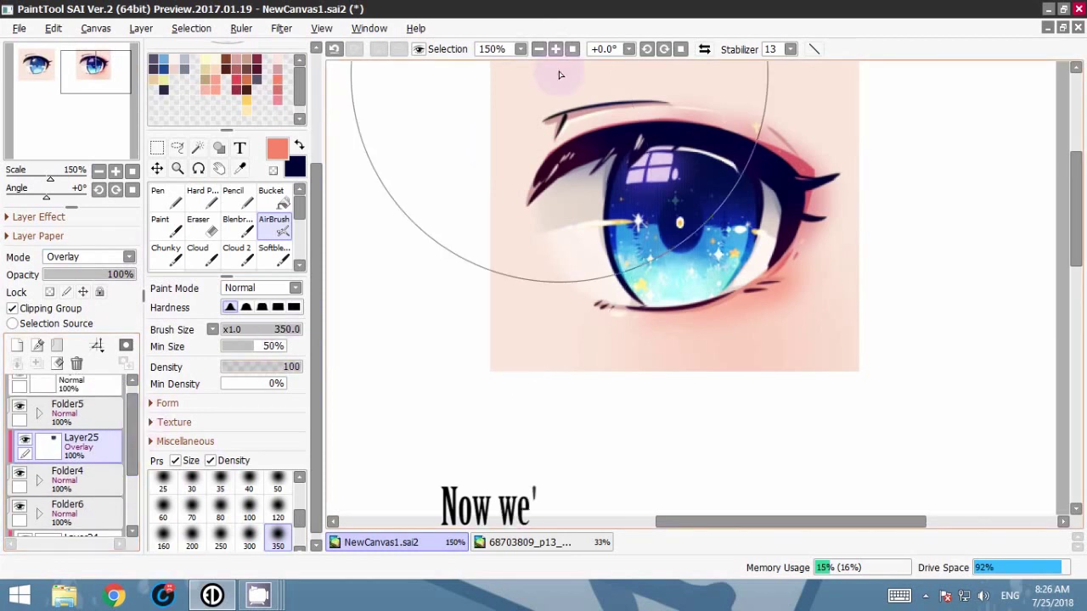
left_click(538, 49)
left_click(538, 49)
left_click(539, 49)
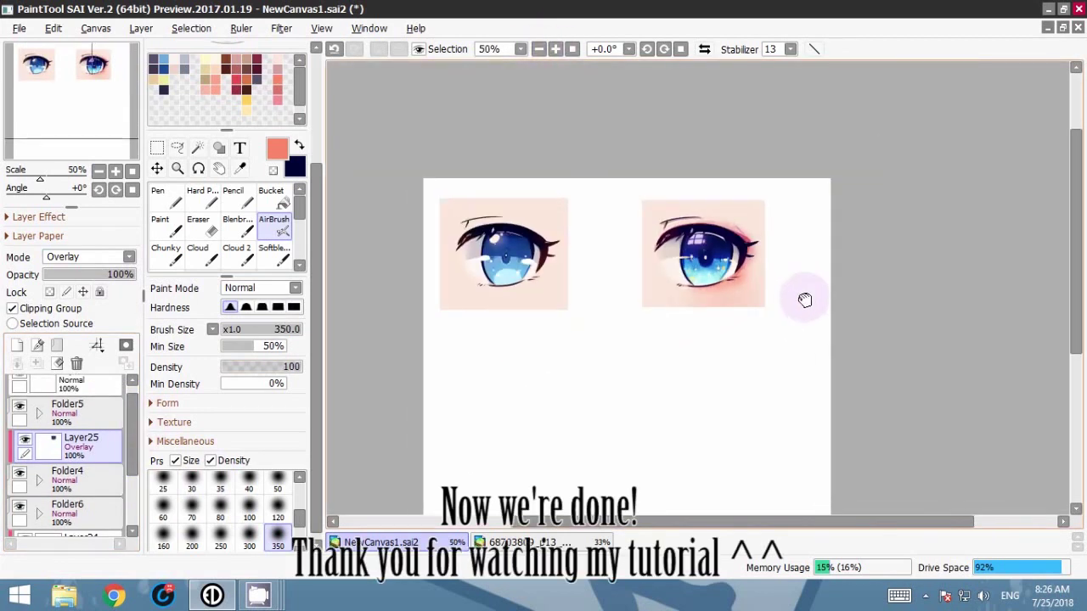